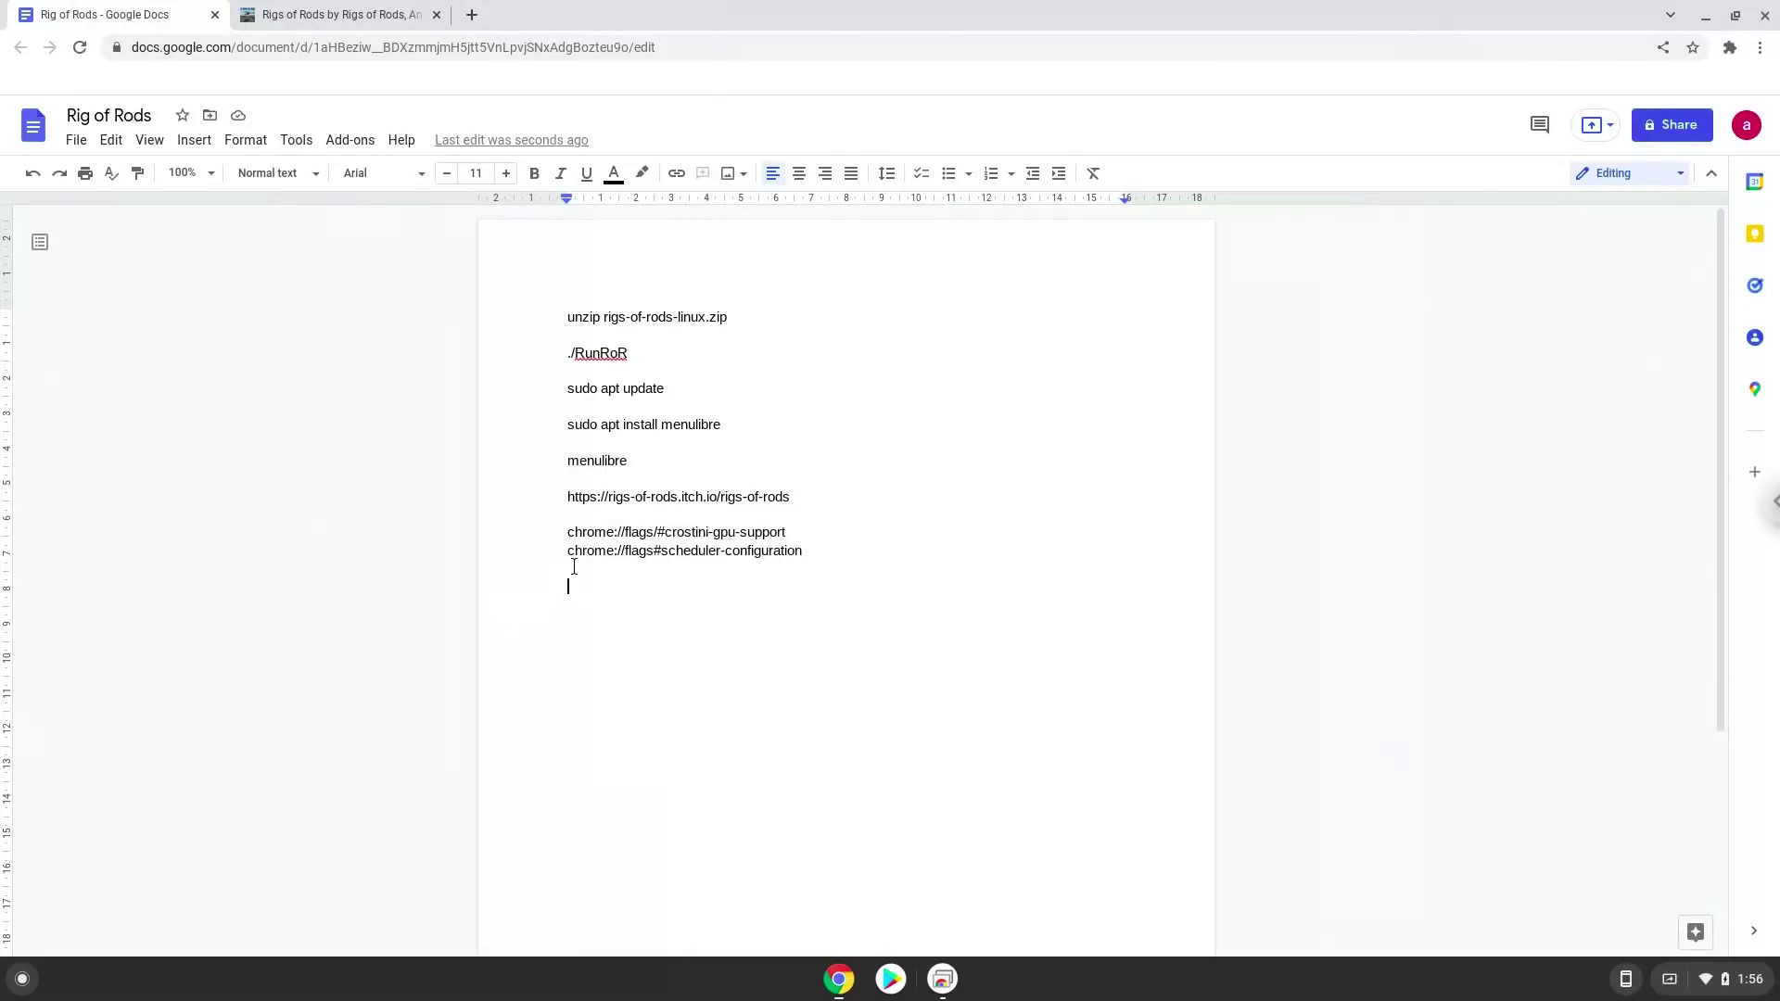
- Copy the chrome://flags/#crostini-gpu-support address line from the Rig of Rods setup notes
{"action": "triple_click", "coordinate": [619, 533]}
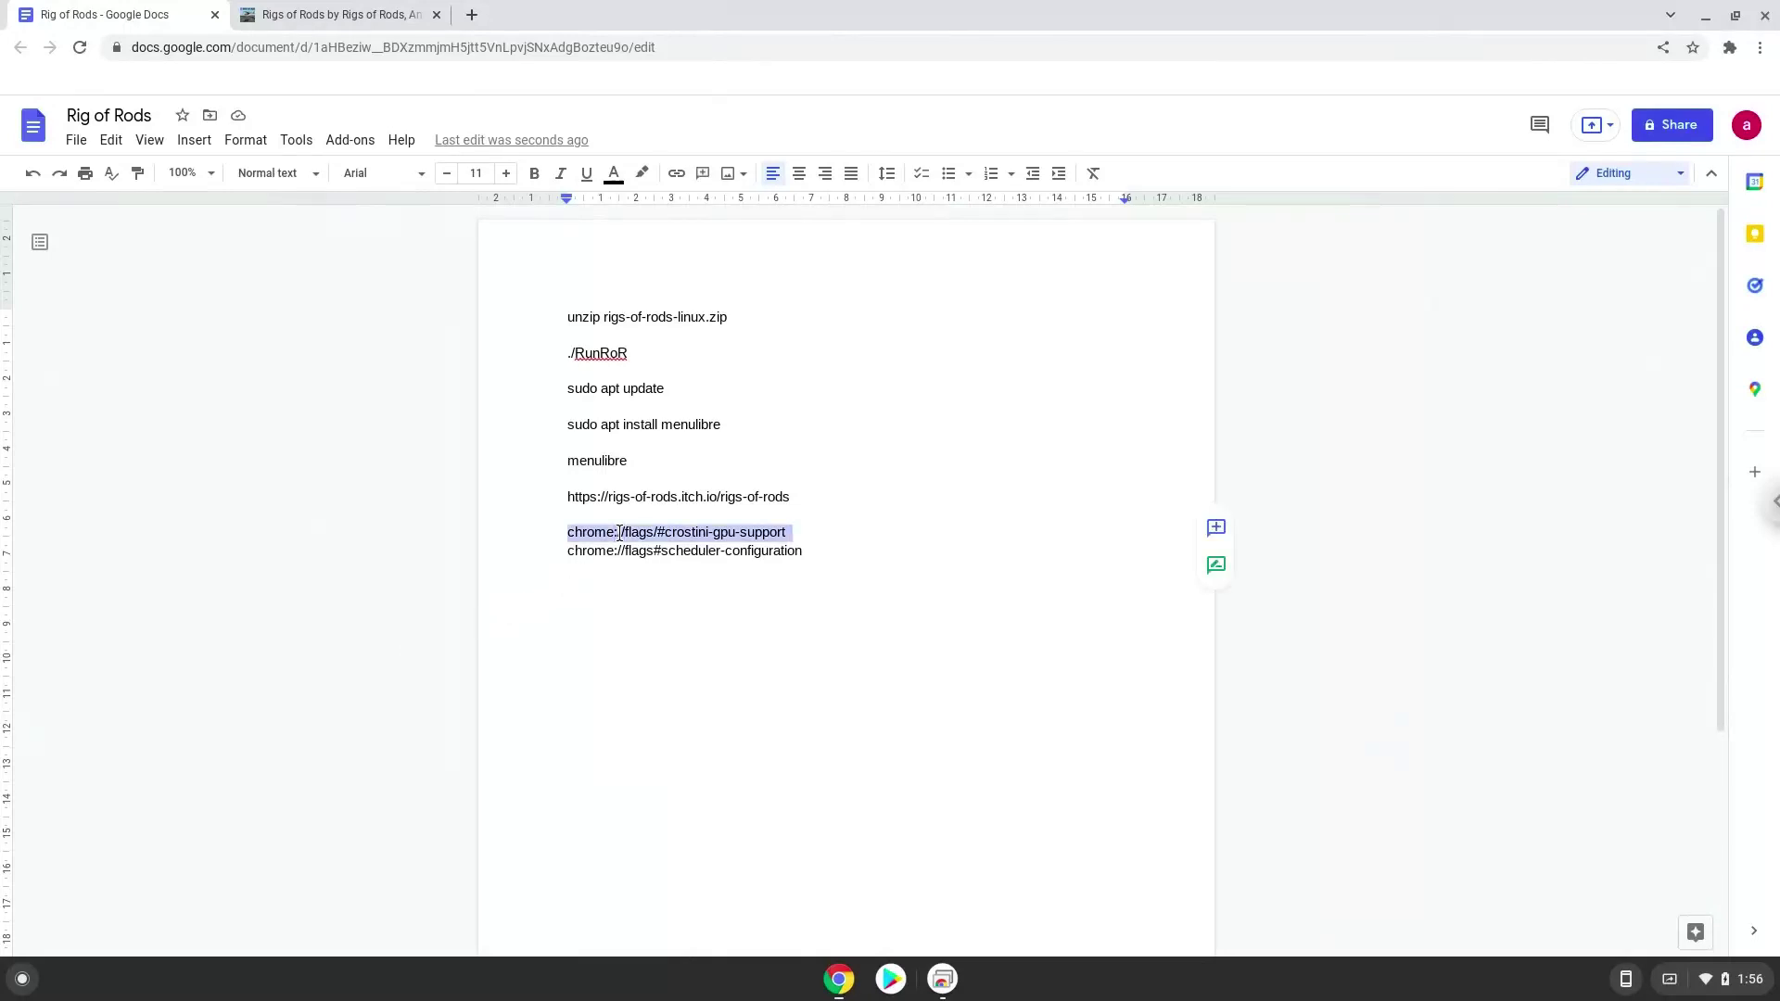
{"action": "right_click", "coordinate": [619, 532]}
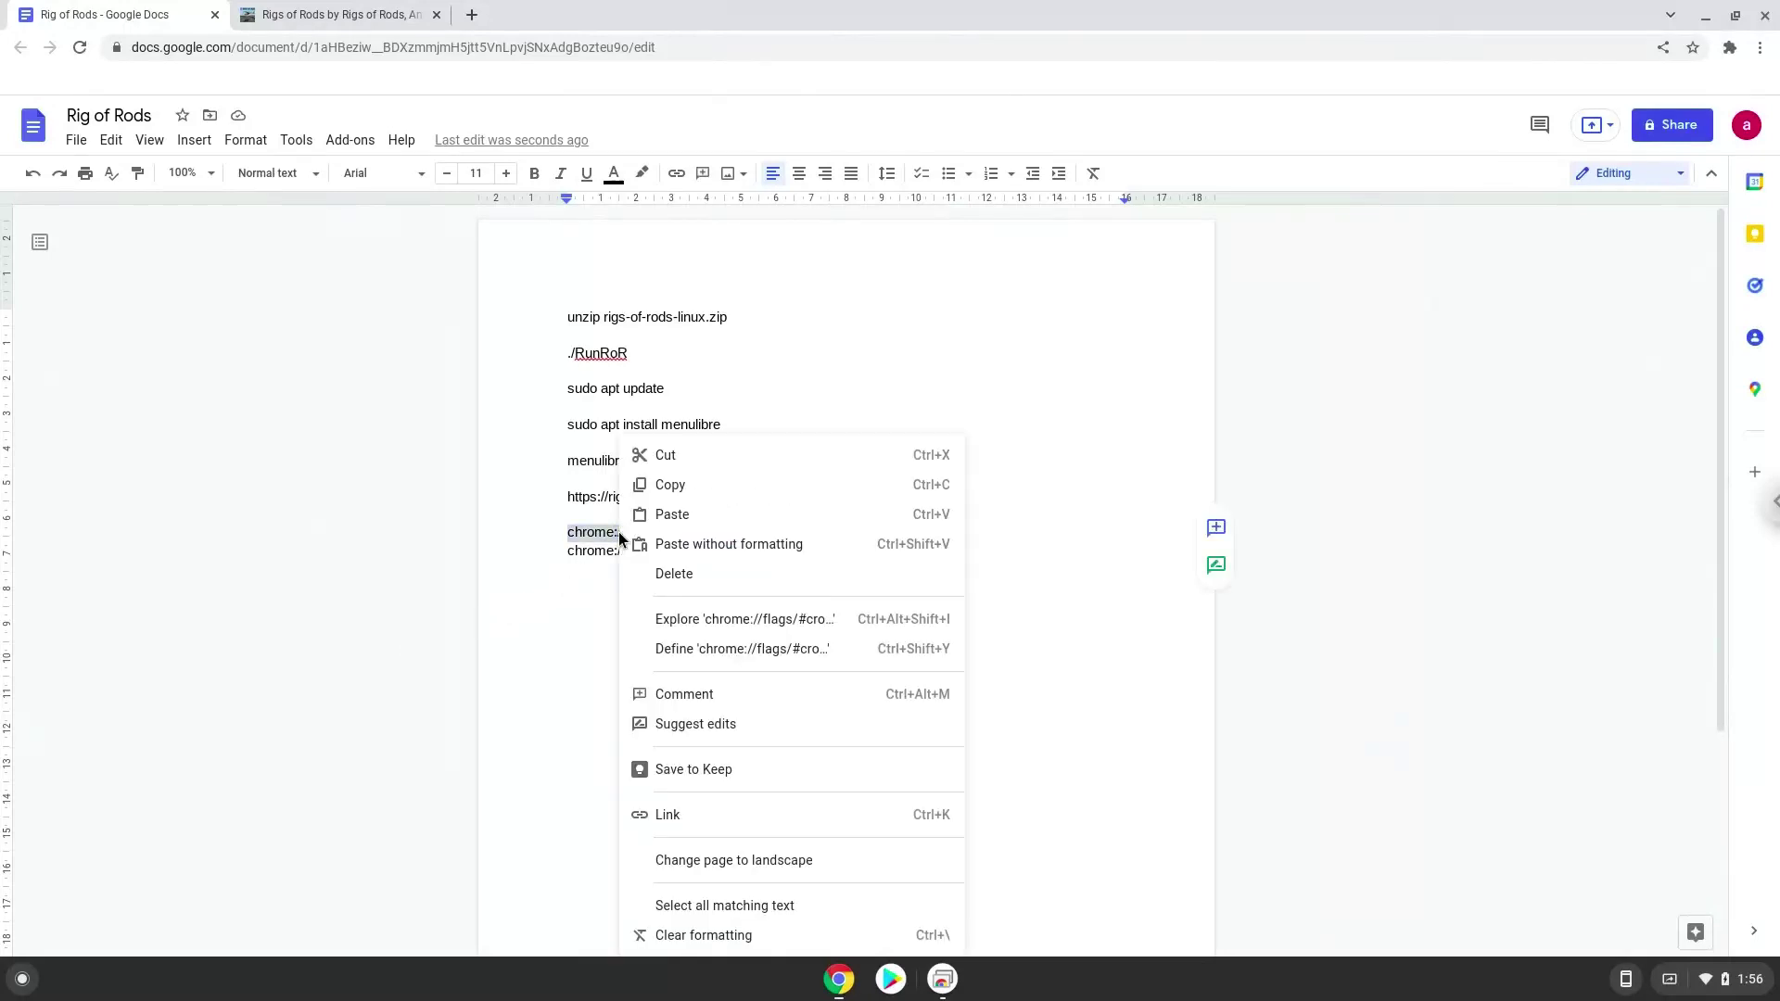
{"action": "left_click", "coordinate": [671, 485]}
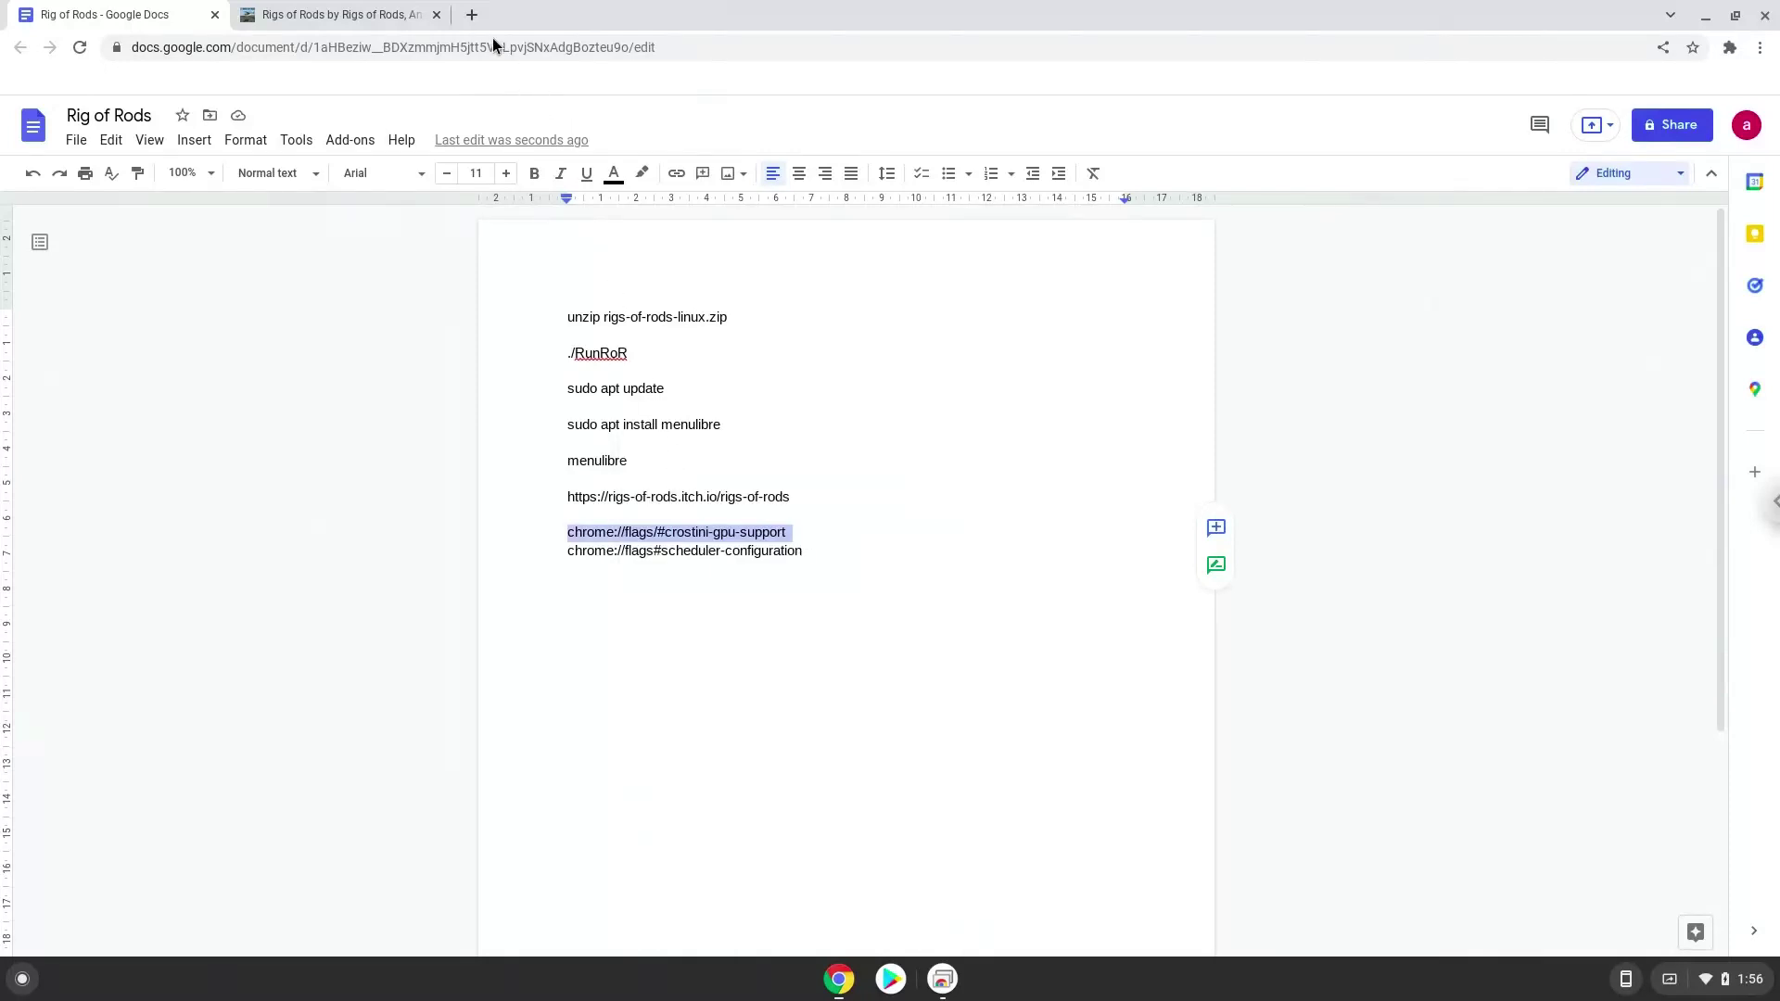
- Open the crostini-gpu-support flag in a new tab and set Crostini GPU Support to Enabled
{"action": "left_click", "coordinate": [471, 18]}
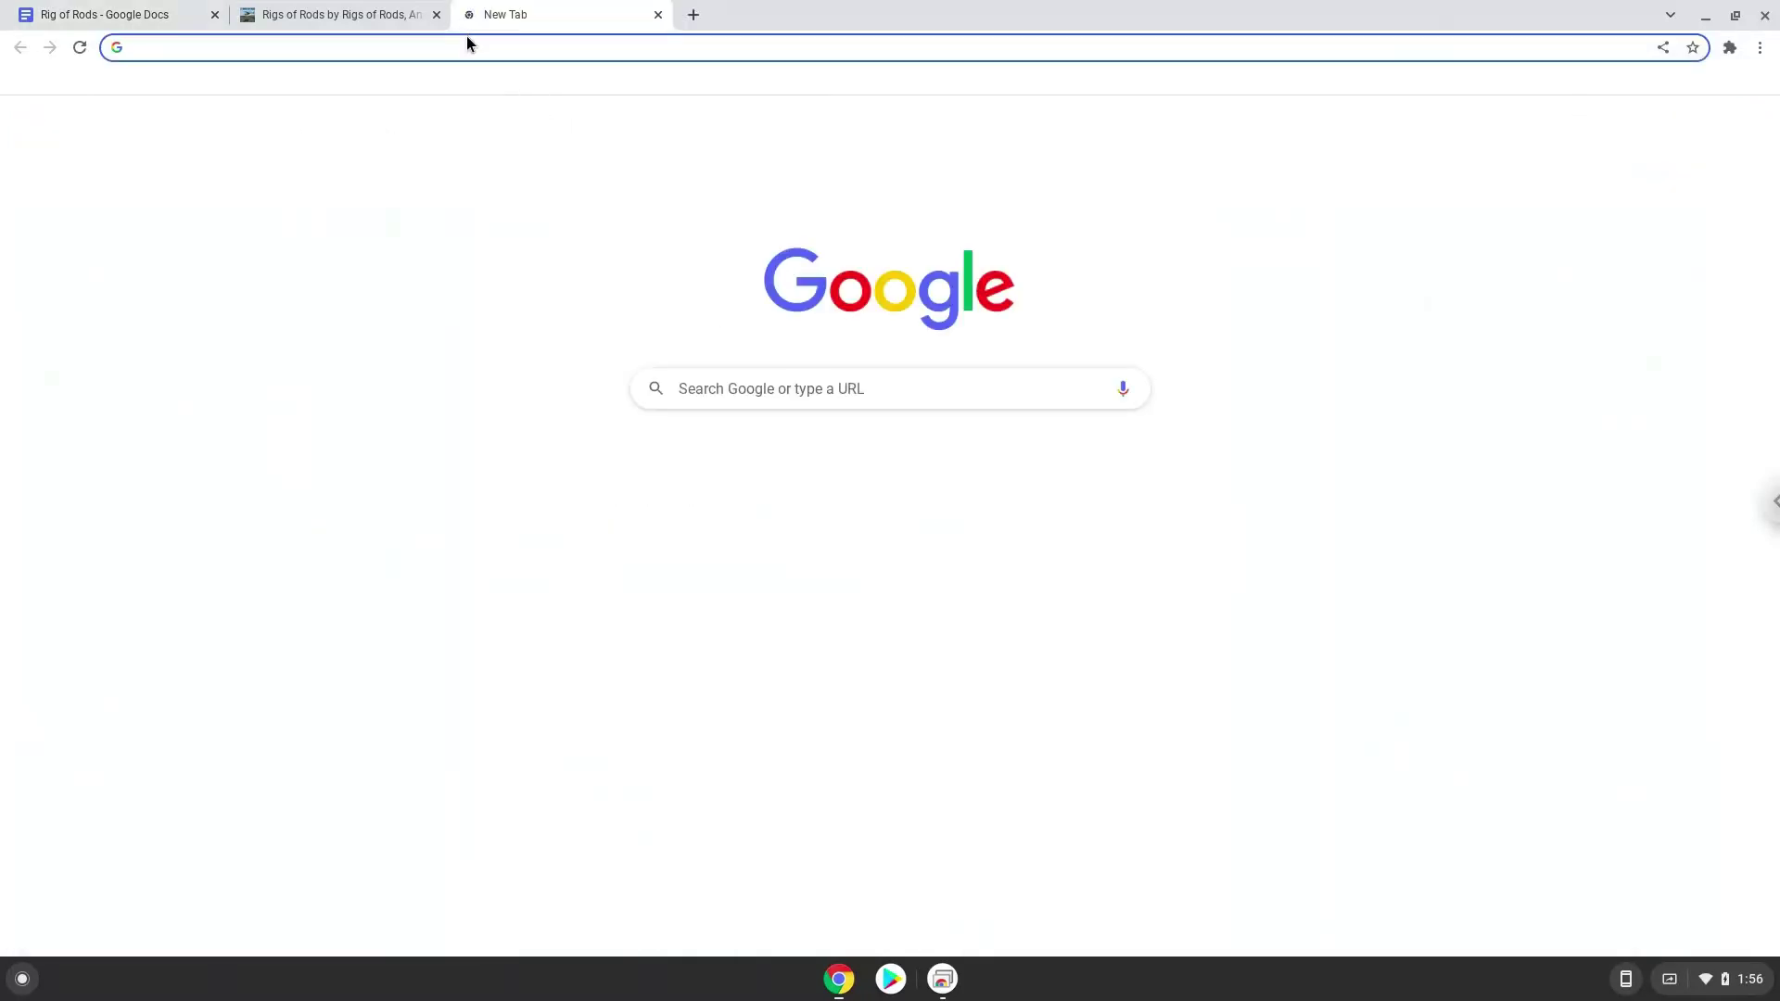
{"action": "right_click", "coordinate": [468, 38]}
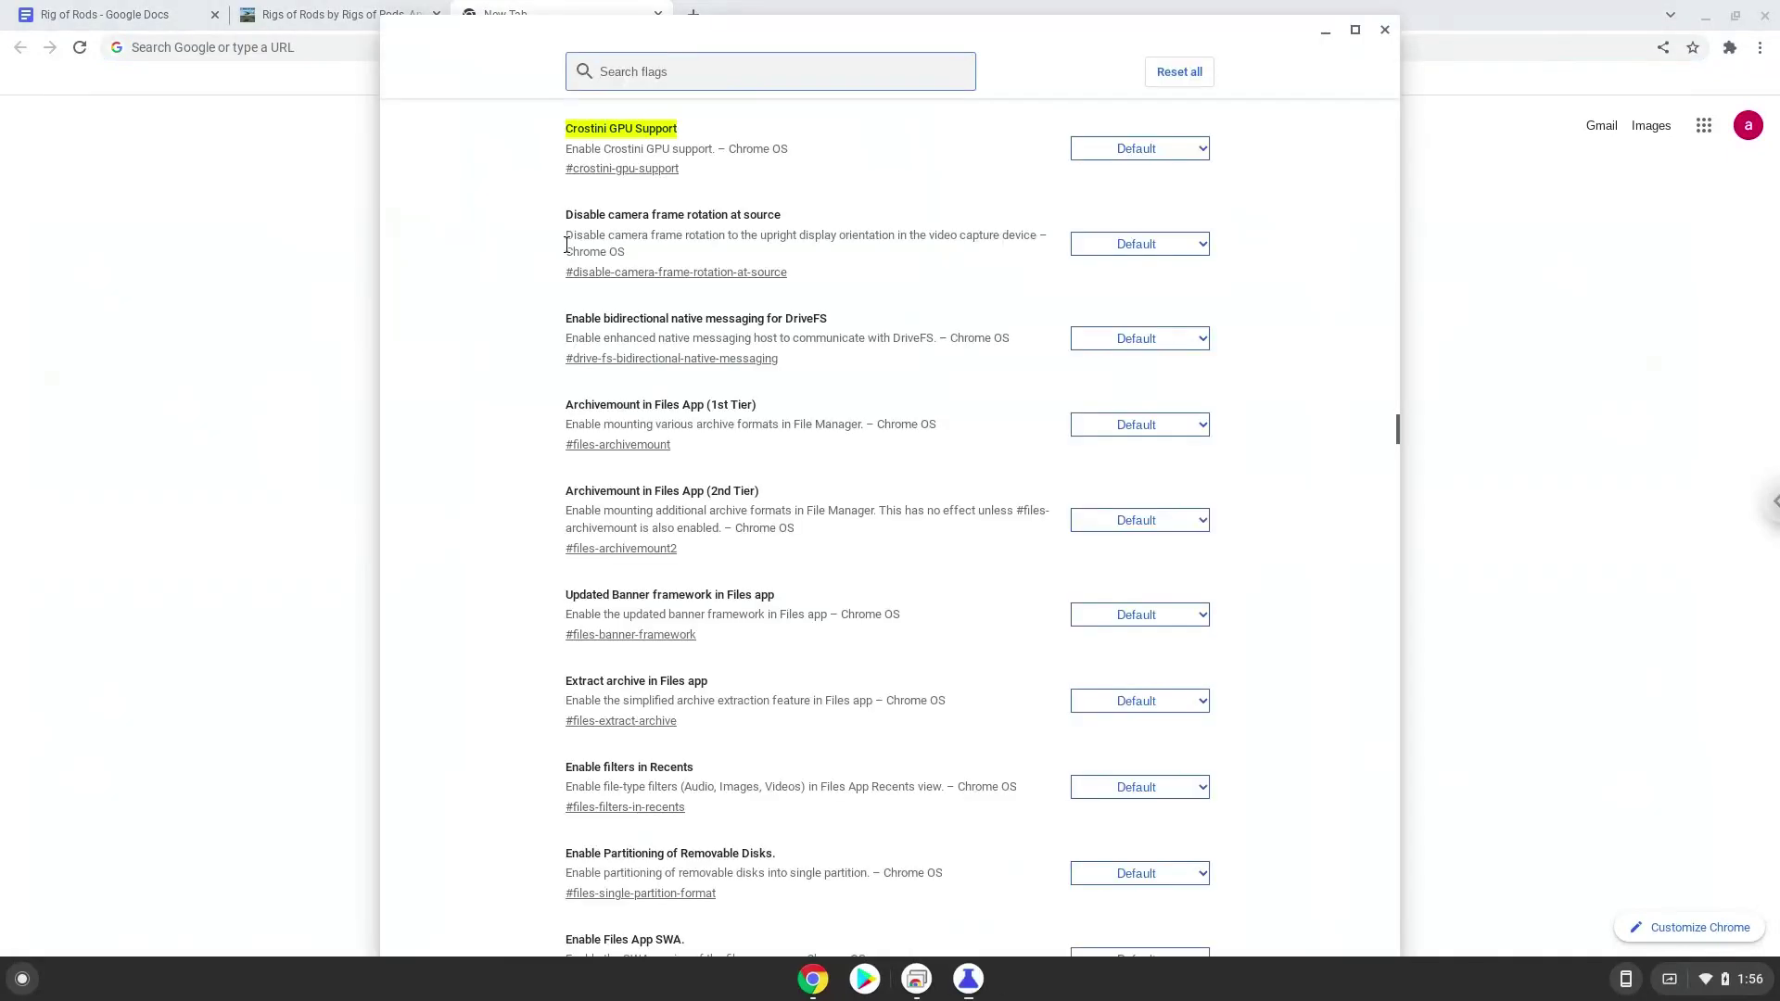
{"action": "left_click", "coordinate": [1114, 146]}
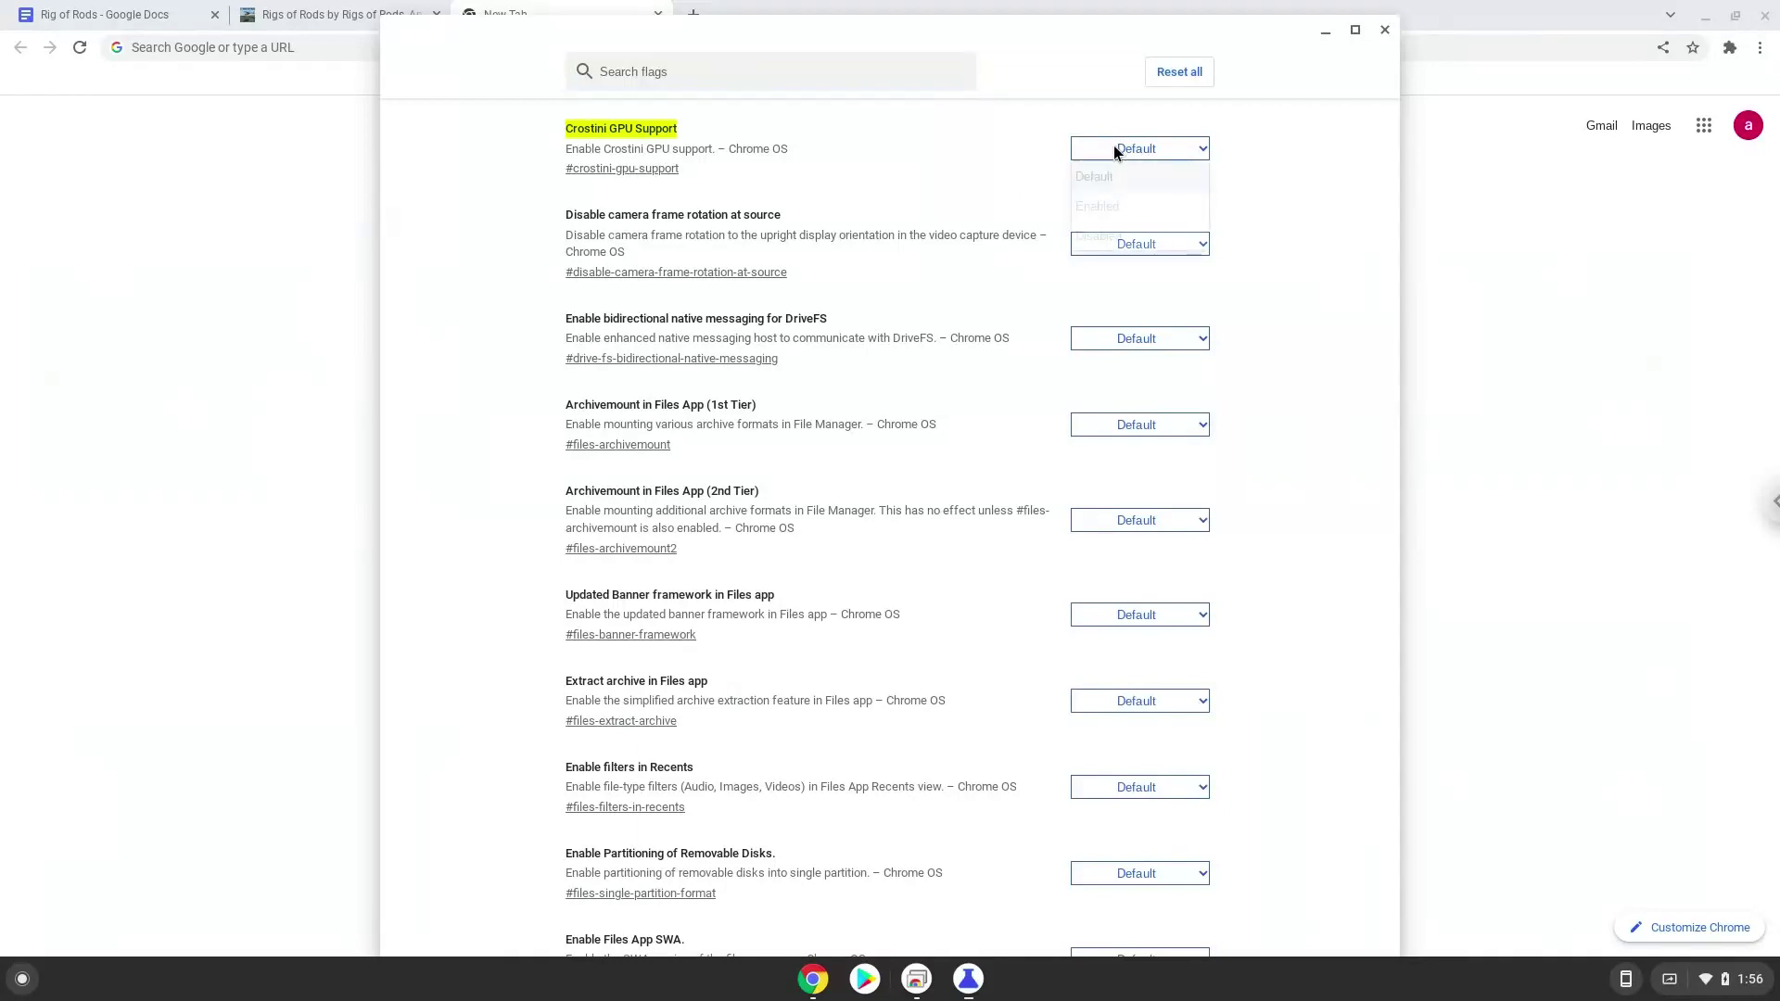
{"action": "left_click", "coordinate": [1113, 207]}
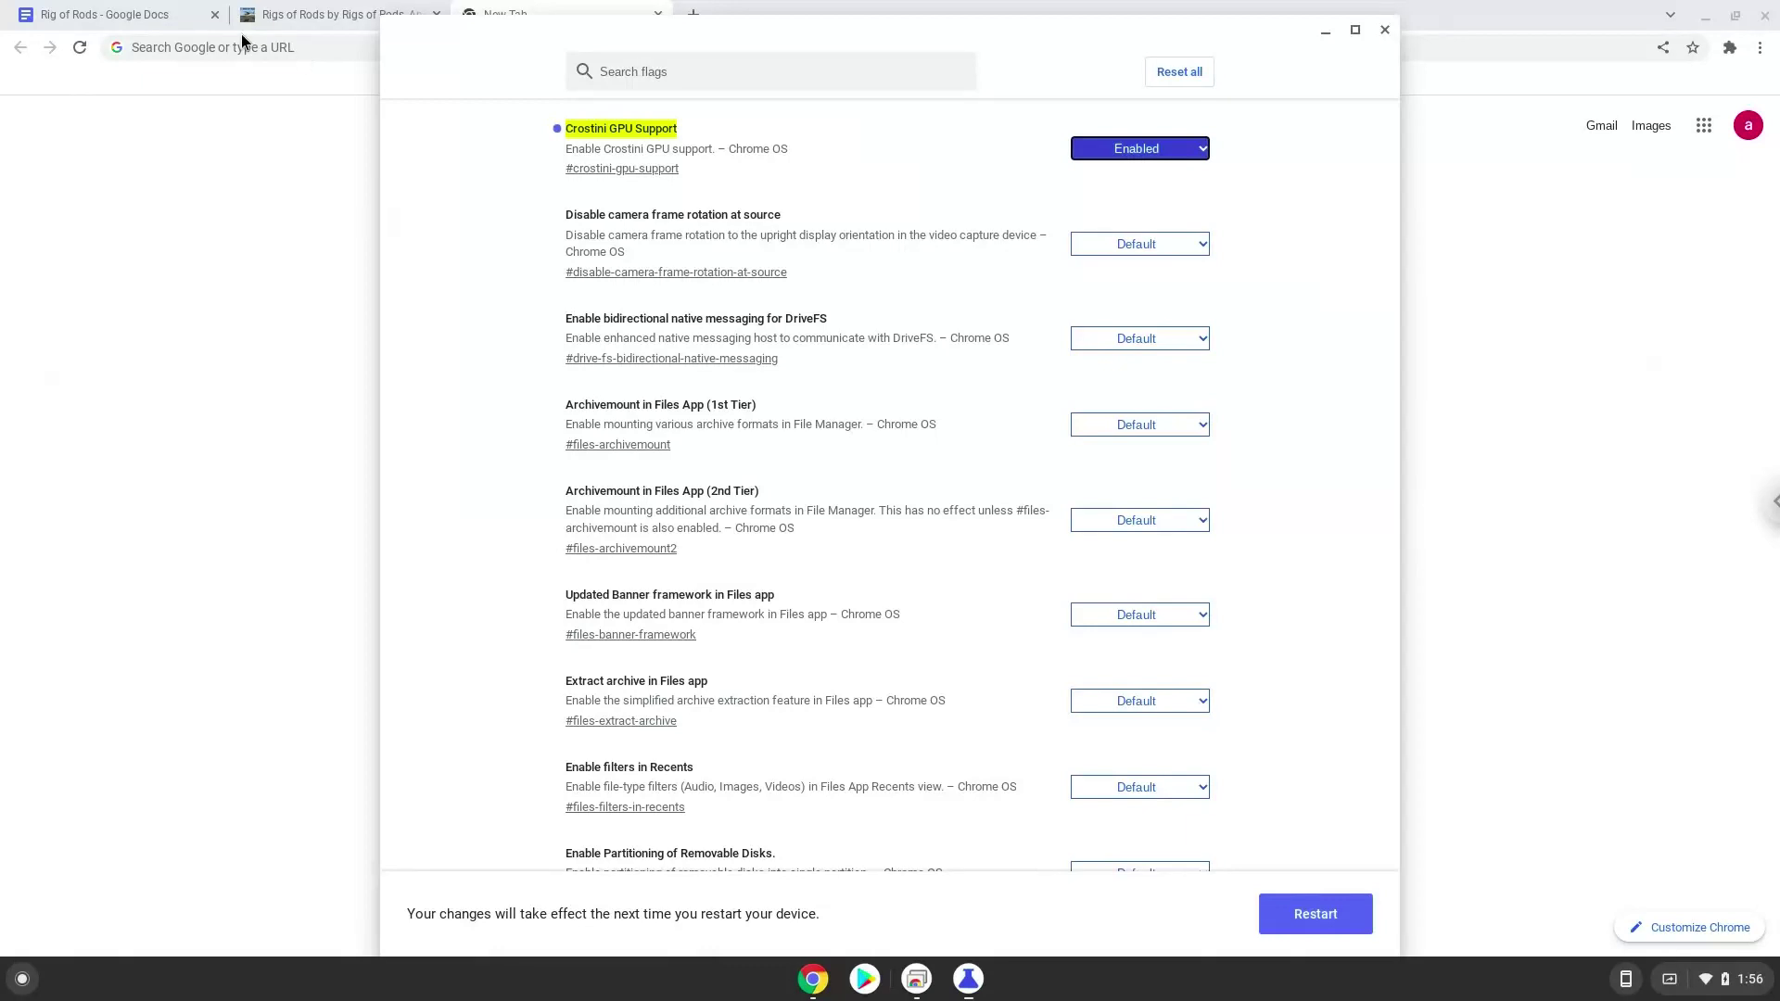
- Copy the scheduler-configuration flag address line from the Rig of Rods notes
{"action": "left_click", "coordinate": [136, 22]}
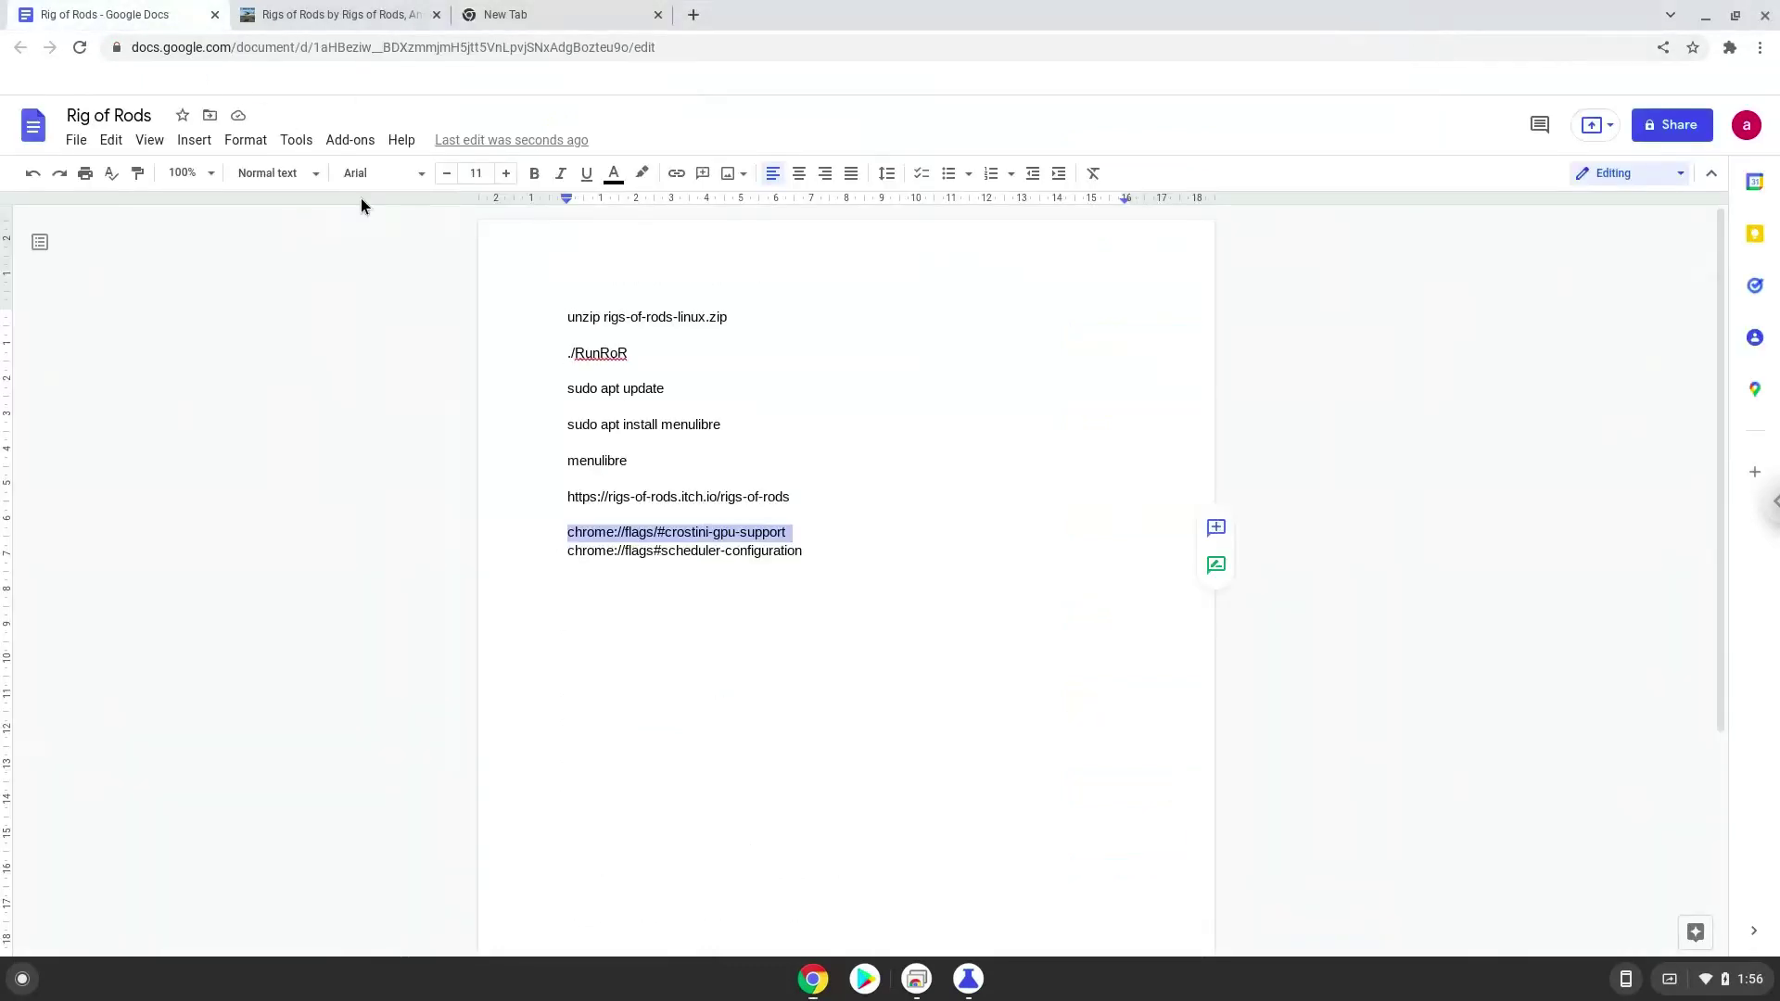
{"action": "triple_click", "coordinate": [640, 552]}
{"action": "right_click", "coordinate": [639, 550]}
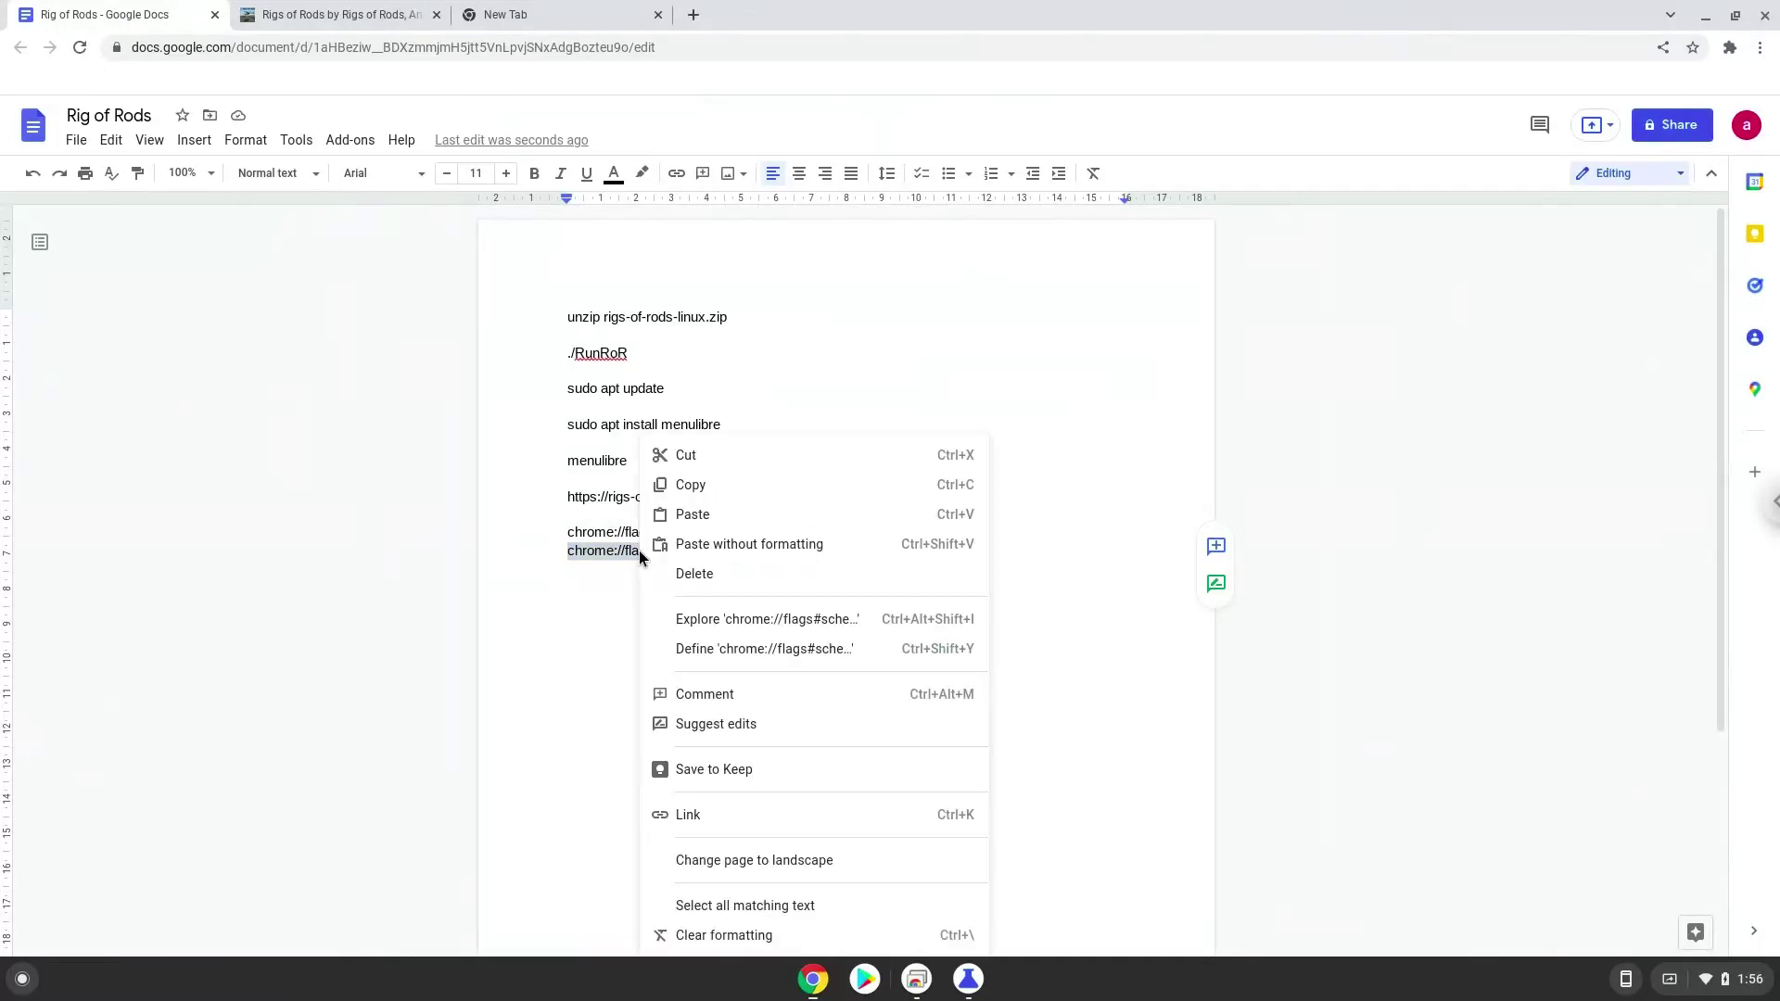
{"action": "left_click", "coordinate": [691, 485]}
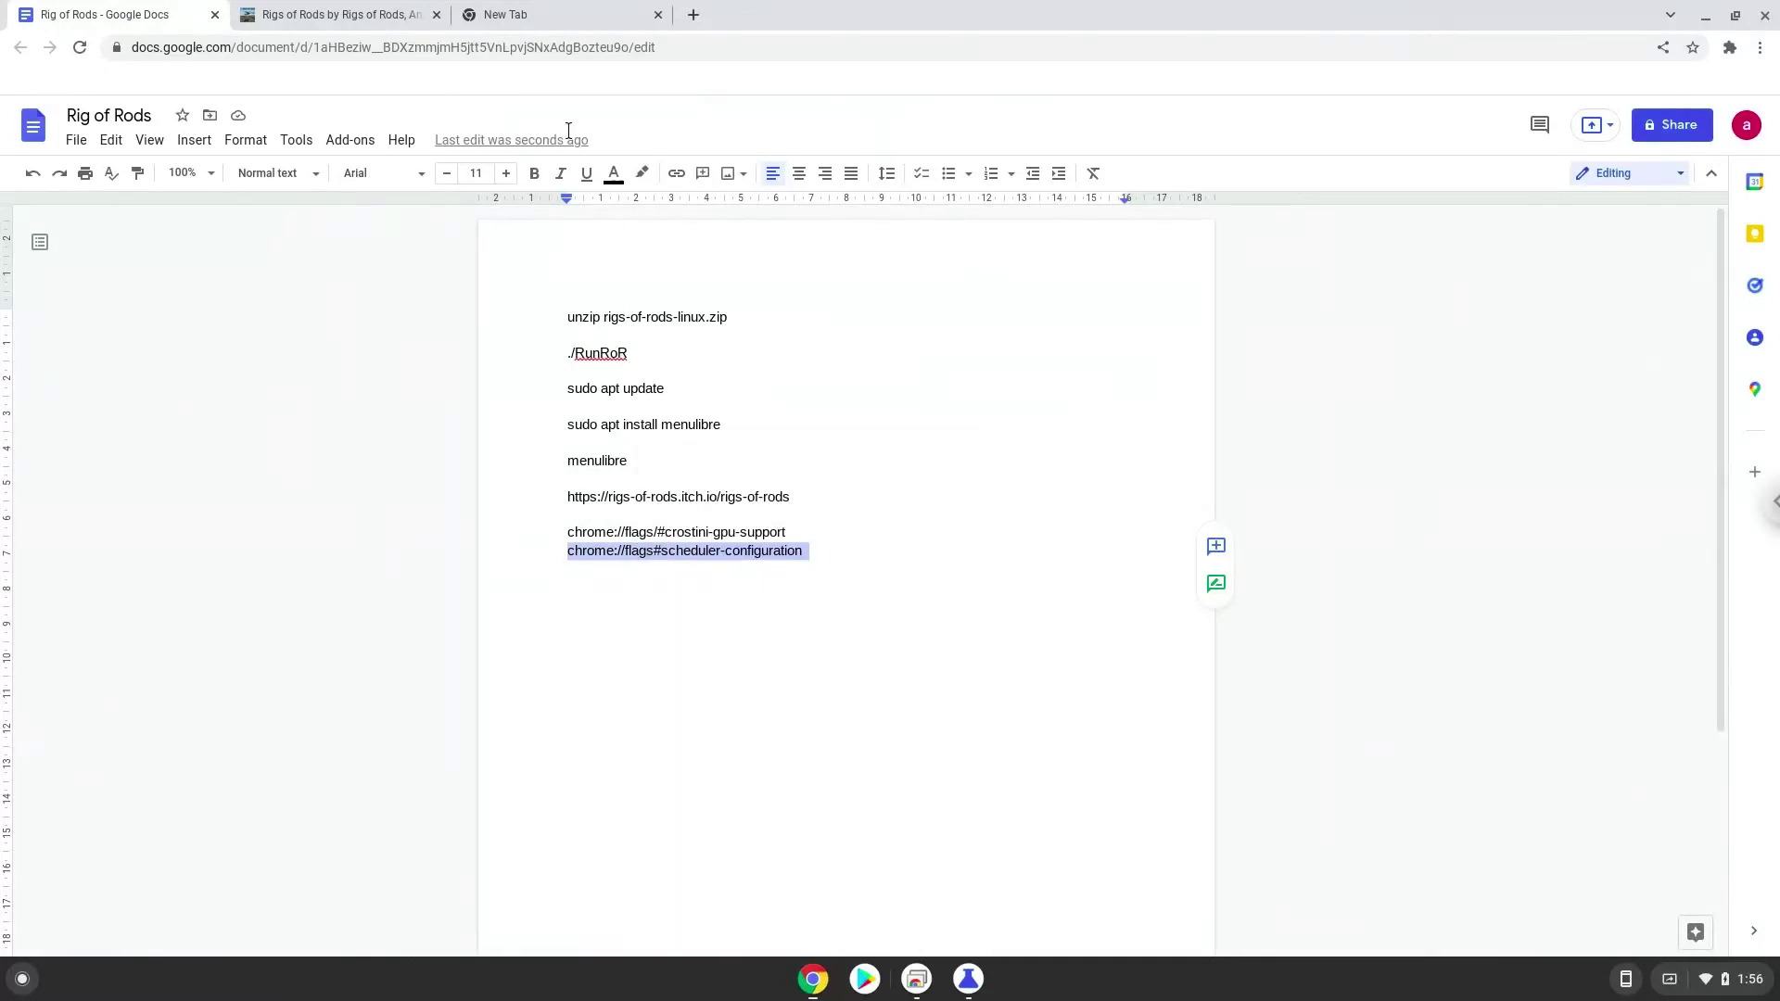
- Open the scheduler-configuration flag, choose 'Enables Hyper-Threading', and restart the Chromebook
{"action": "left_click", "coordinate": [505, 16]}
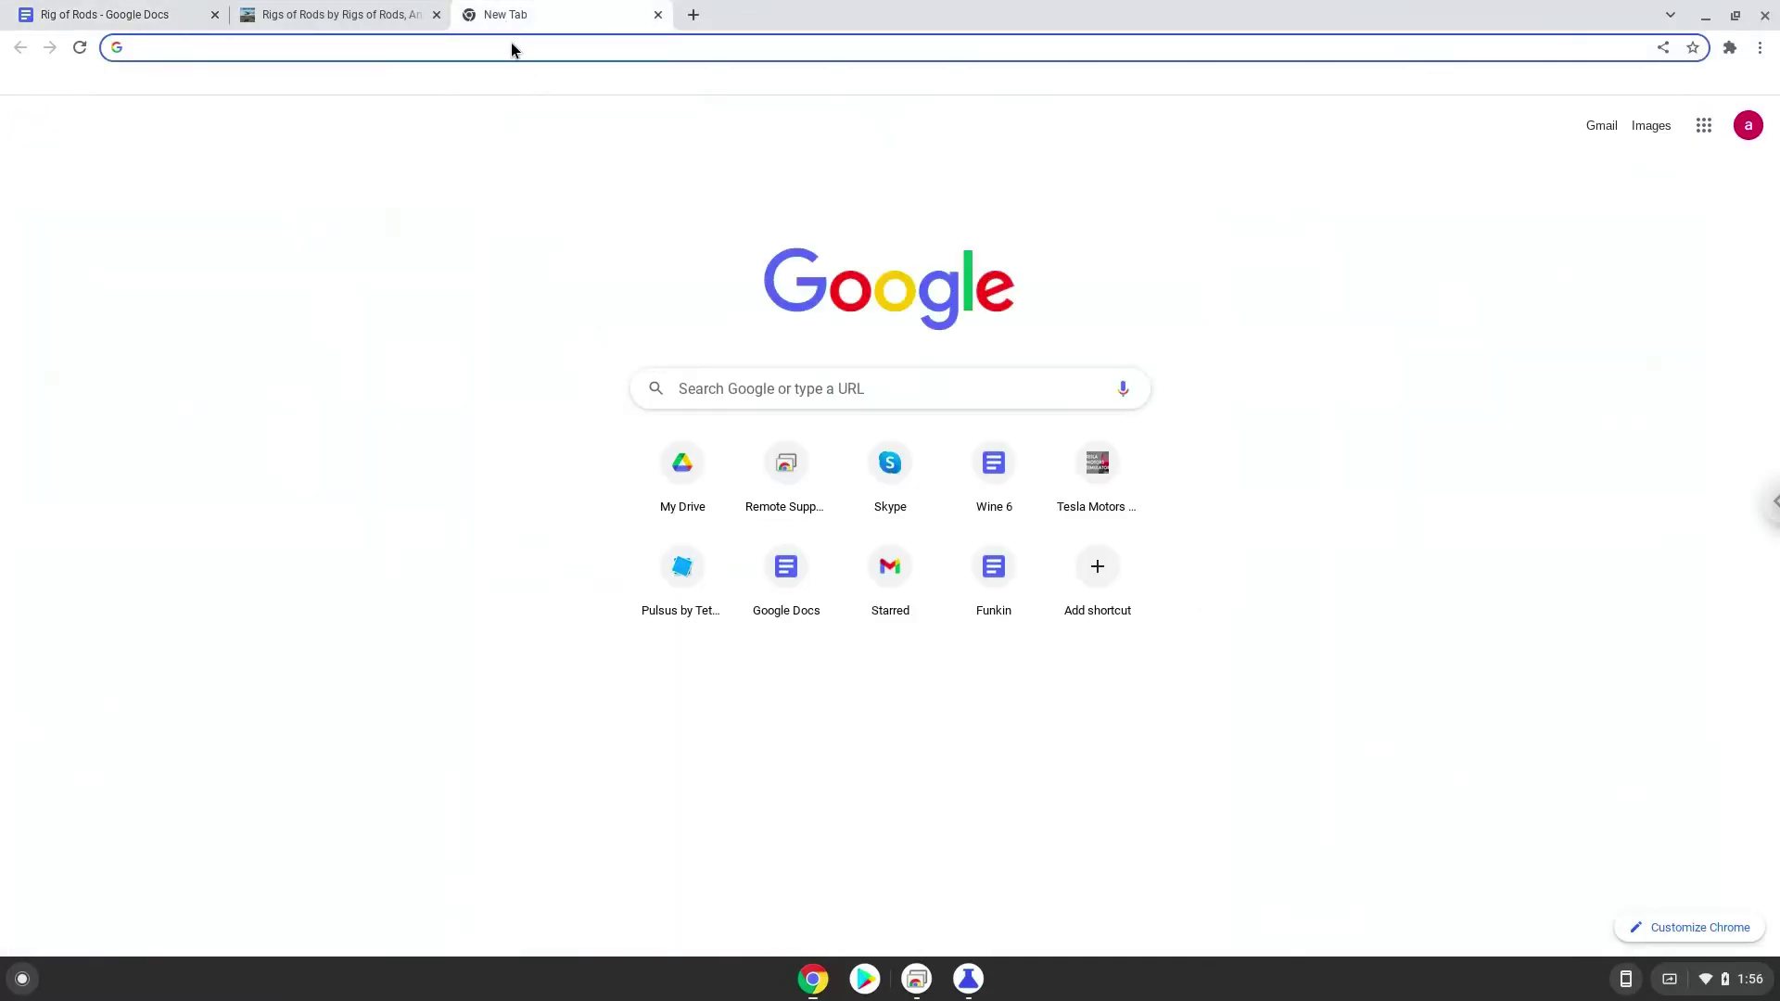
{"action": "right_click", "coordinate": [511, 45]}
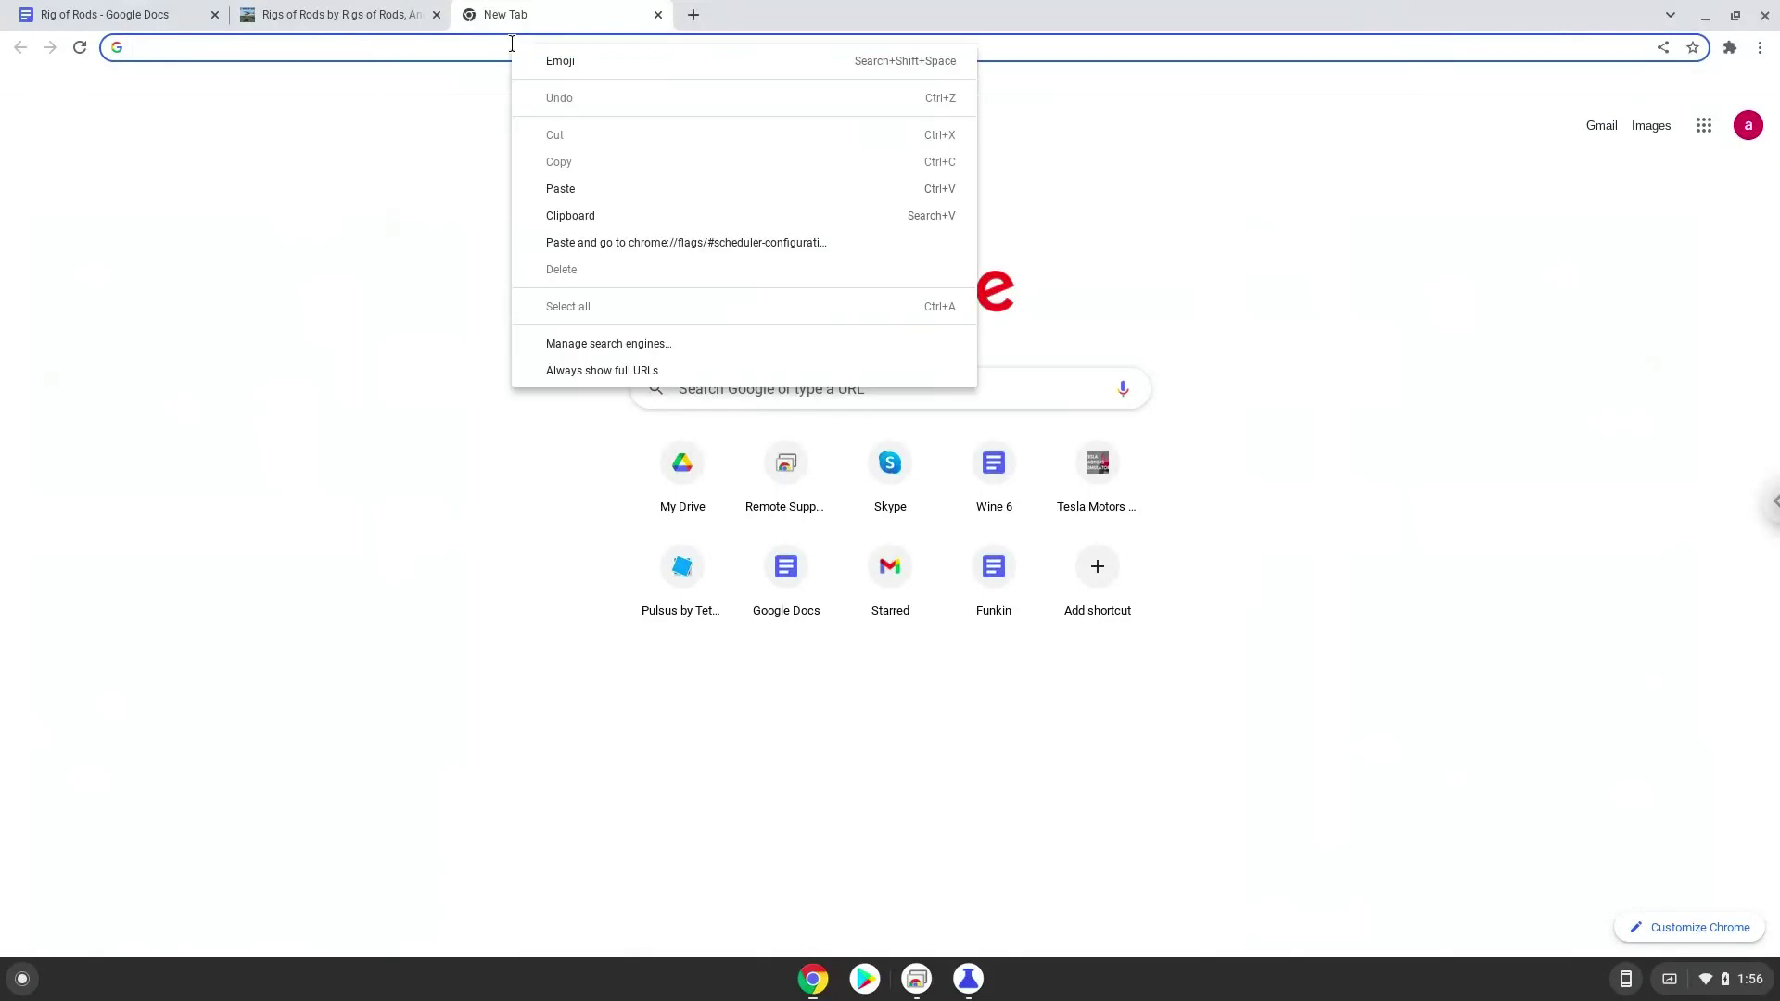
{"action": "left_click", "coordinate": [581, 243]}
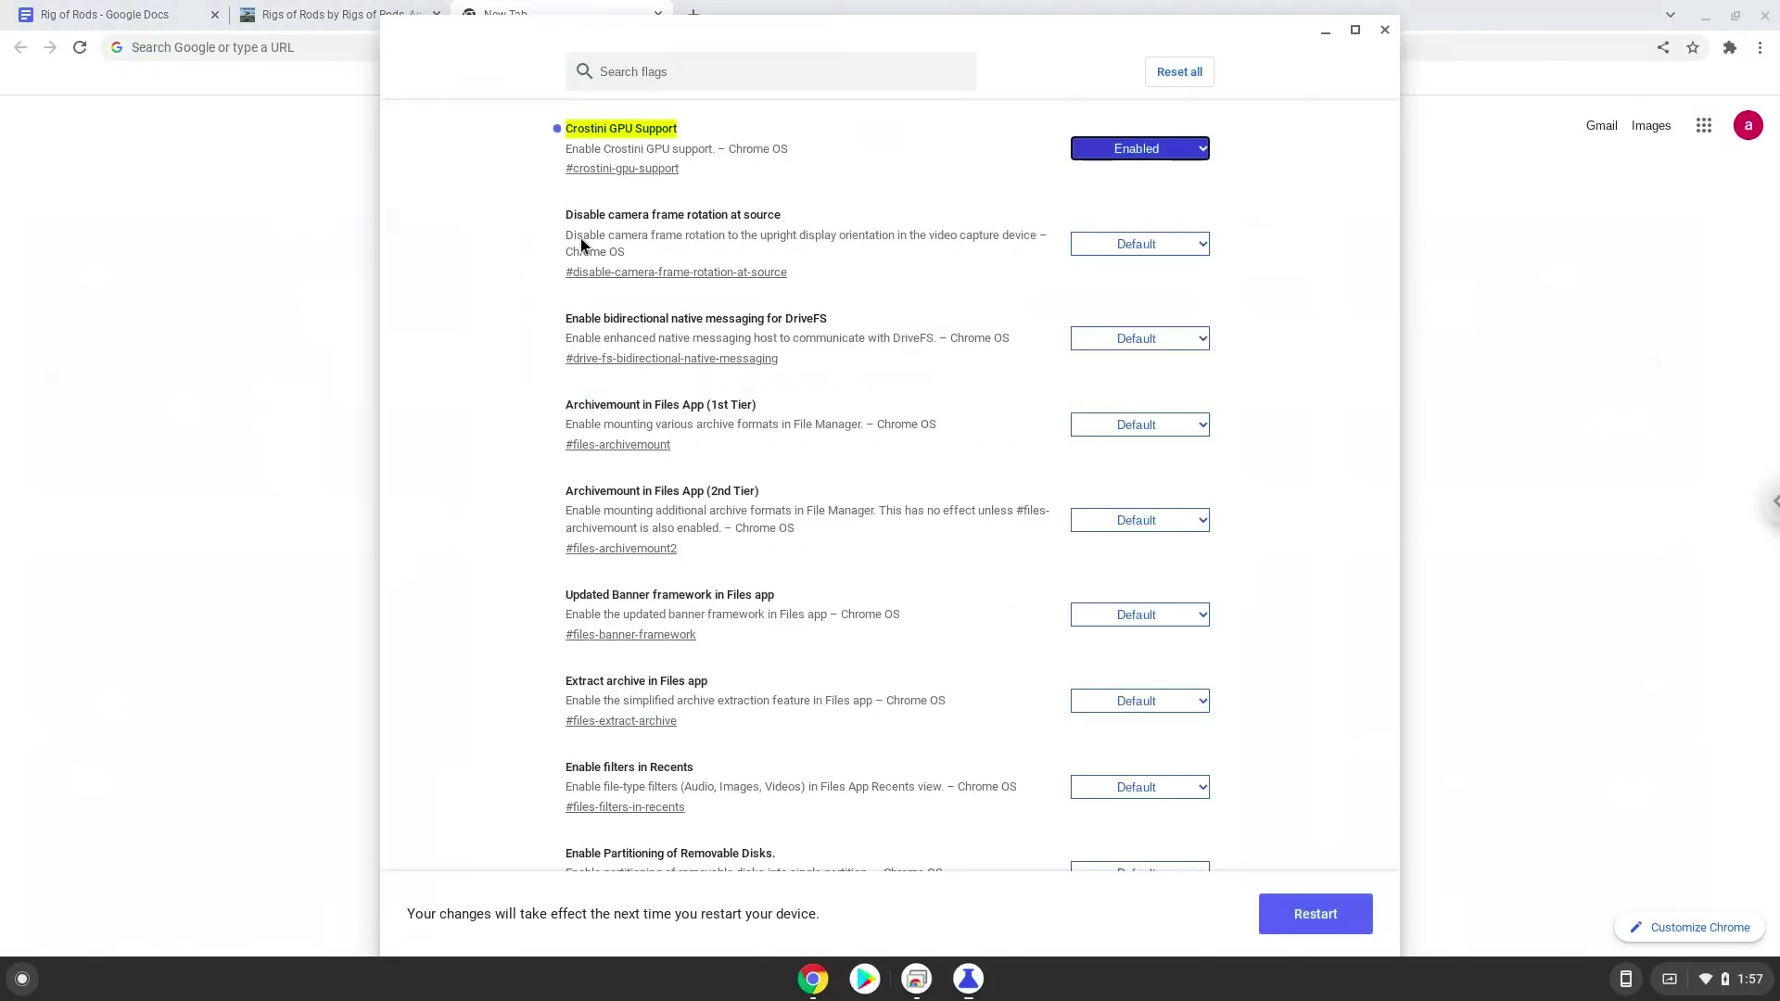
{"action": "left_click", "coordinate": [1118, 149]}
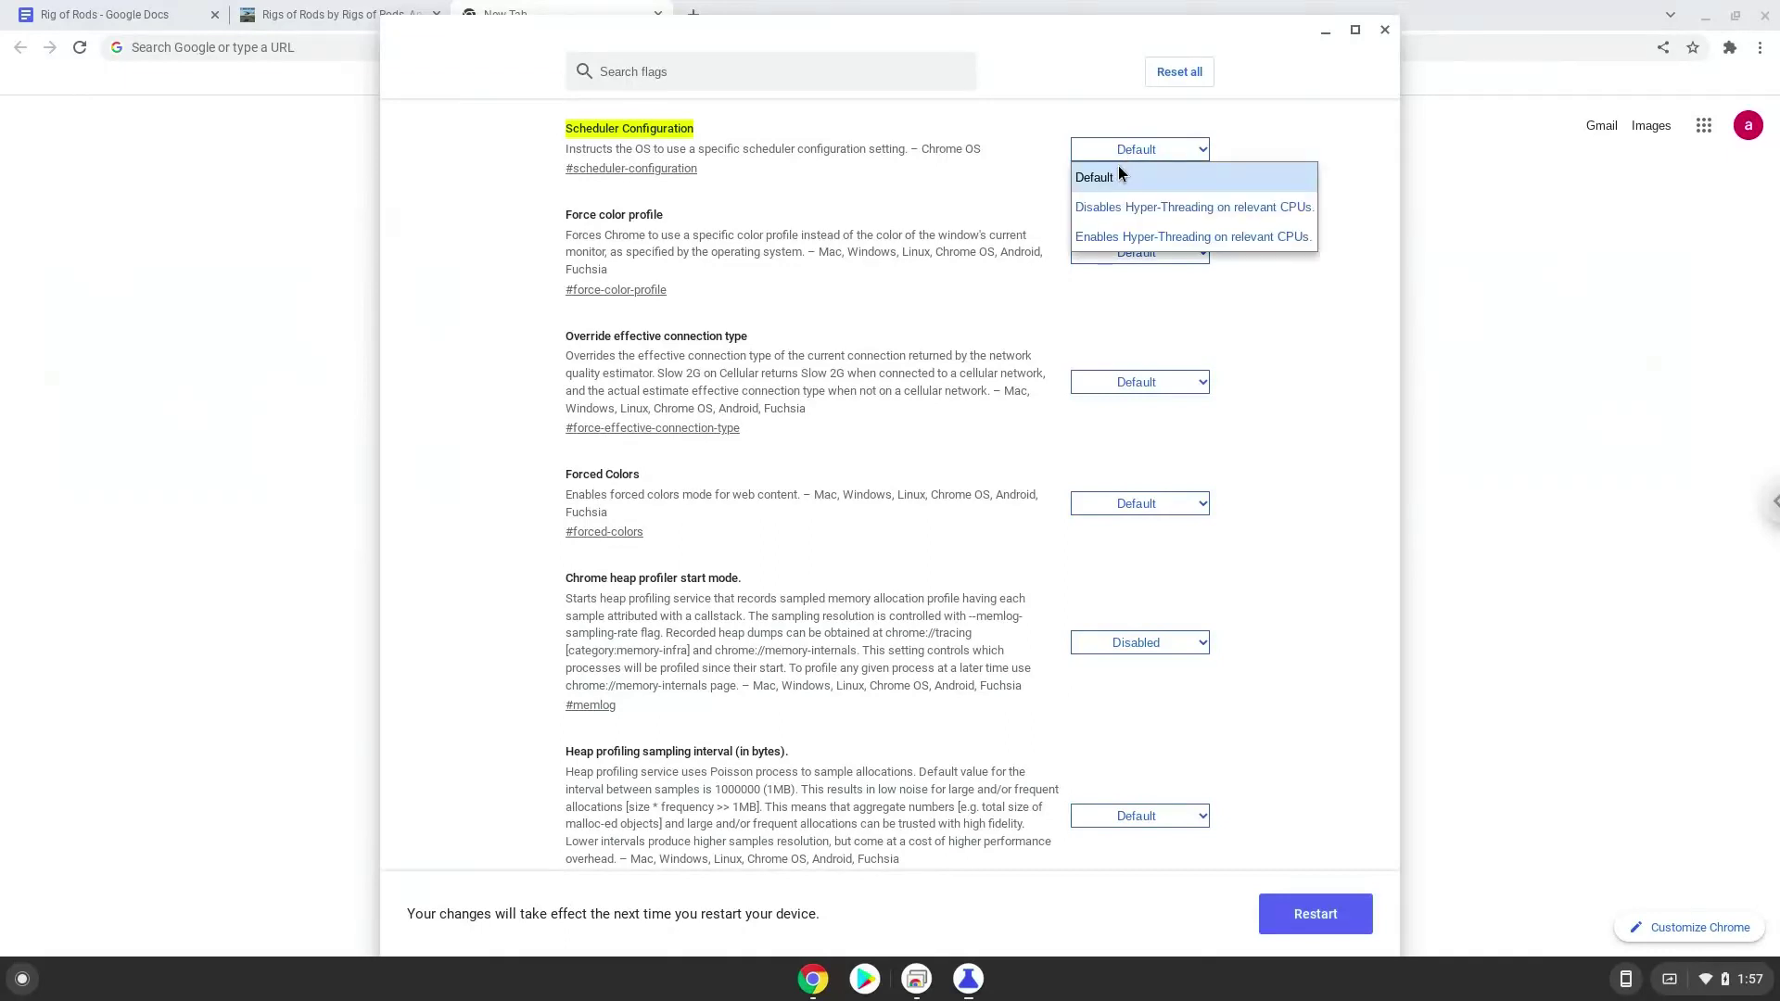
{"action": "left_click", "coordinate": [1117, 233]}
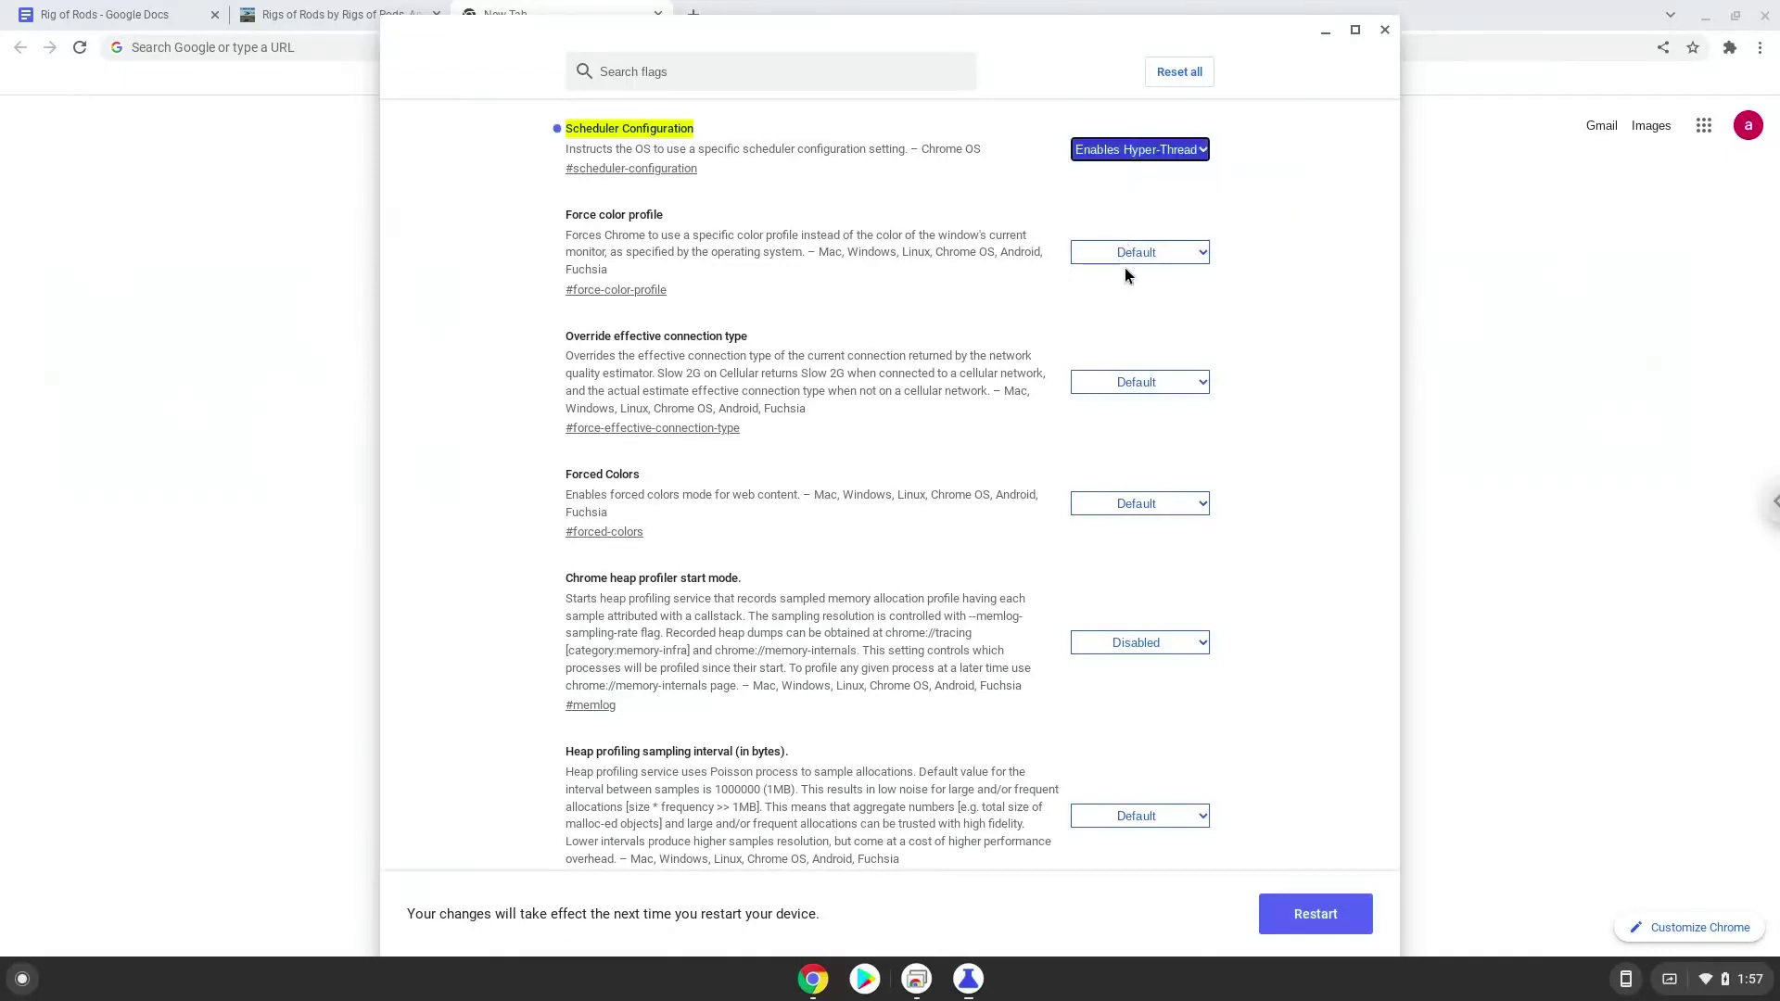
{"action": "left_click", "coordinate": [1311, 912]}
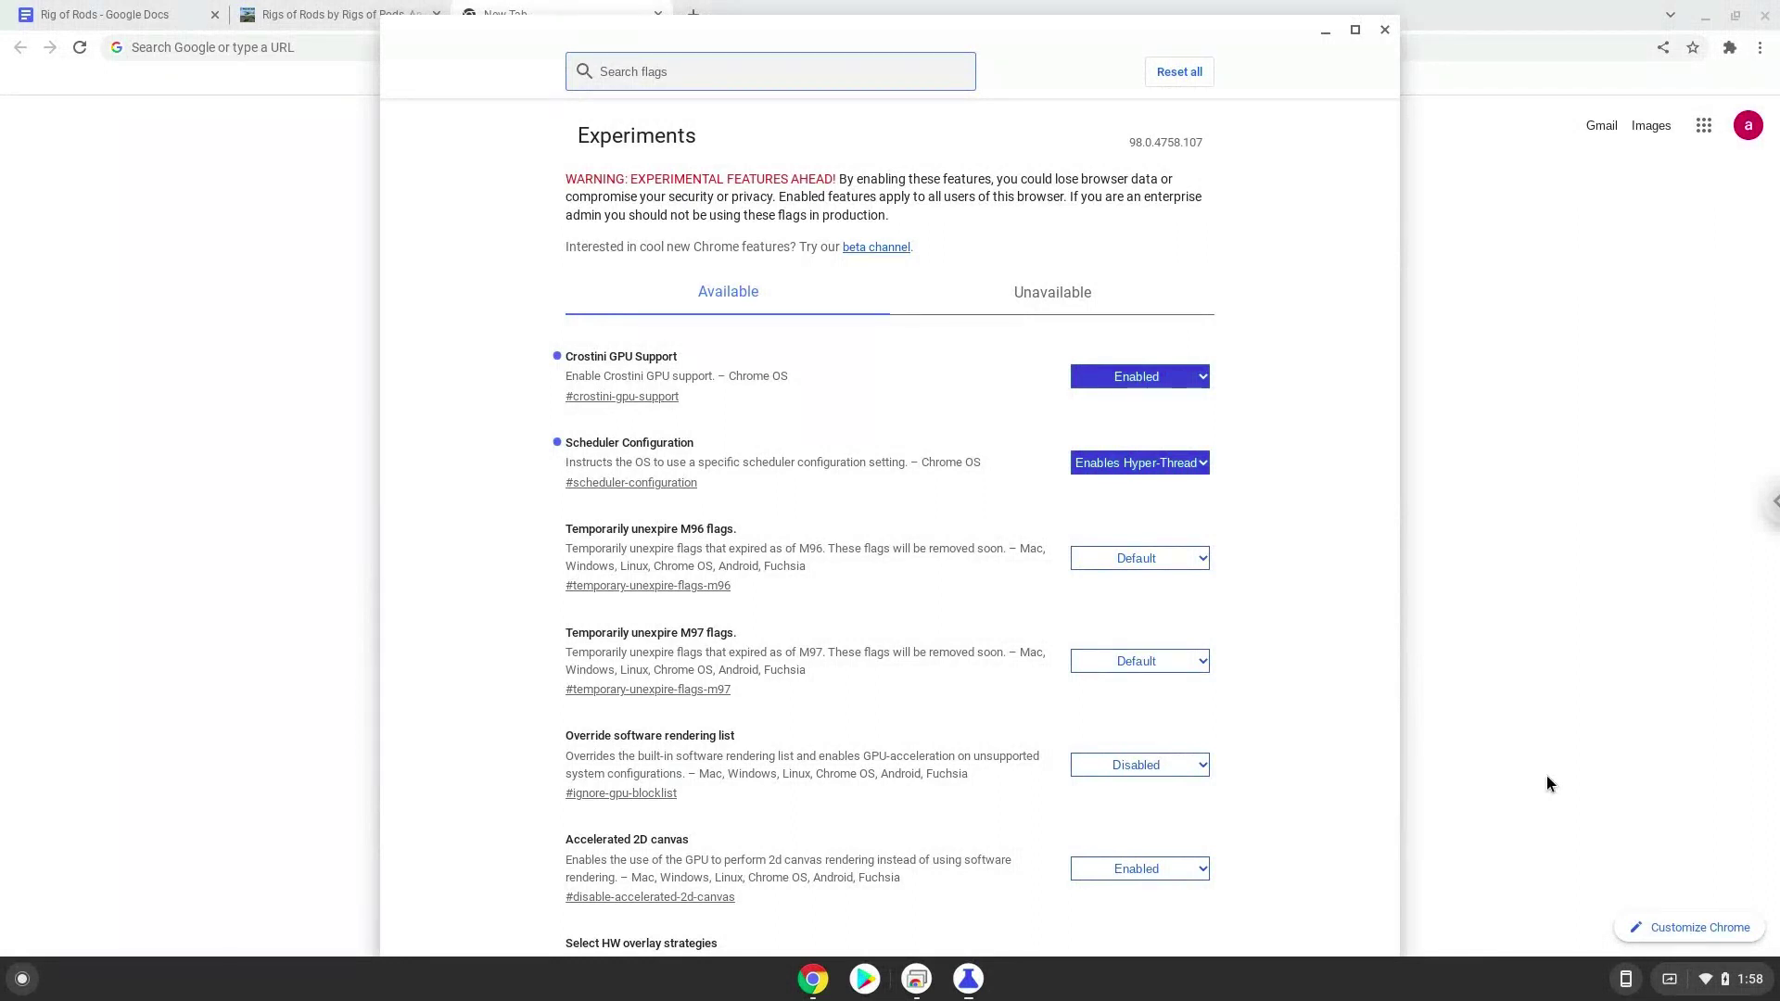
- Turn on the Linux development environment under Settings > Advanced > Developers and install it
{"action": "left_click", "coordinate": [1725, 982]}
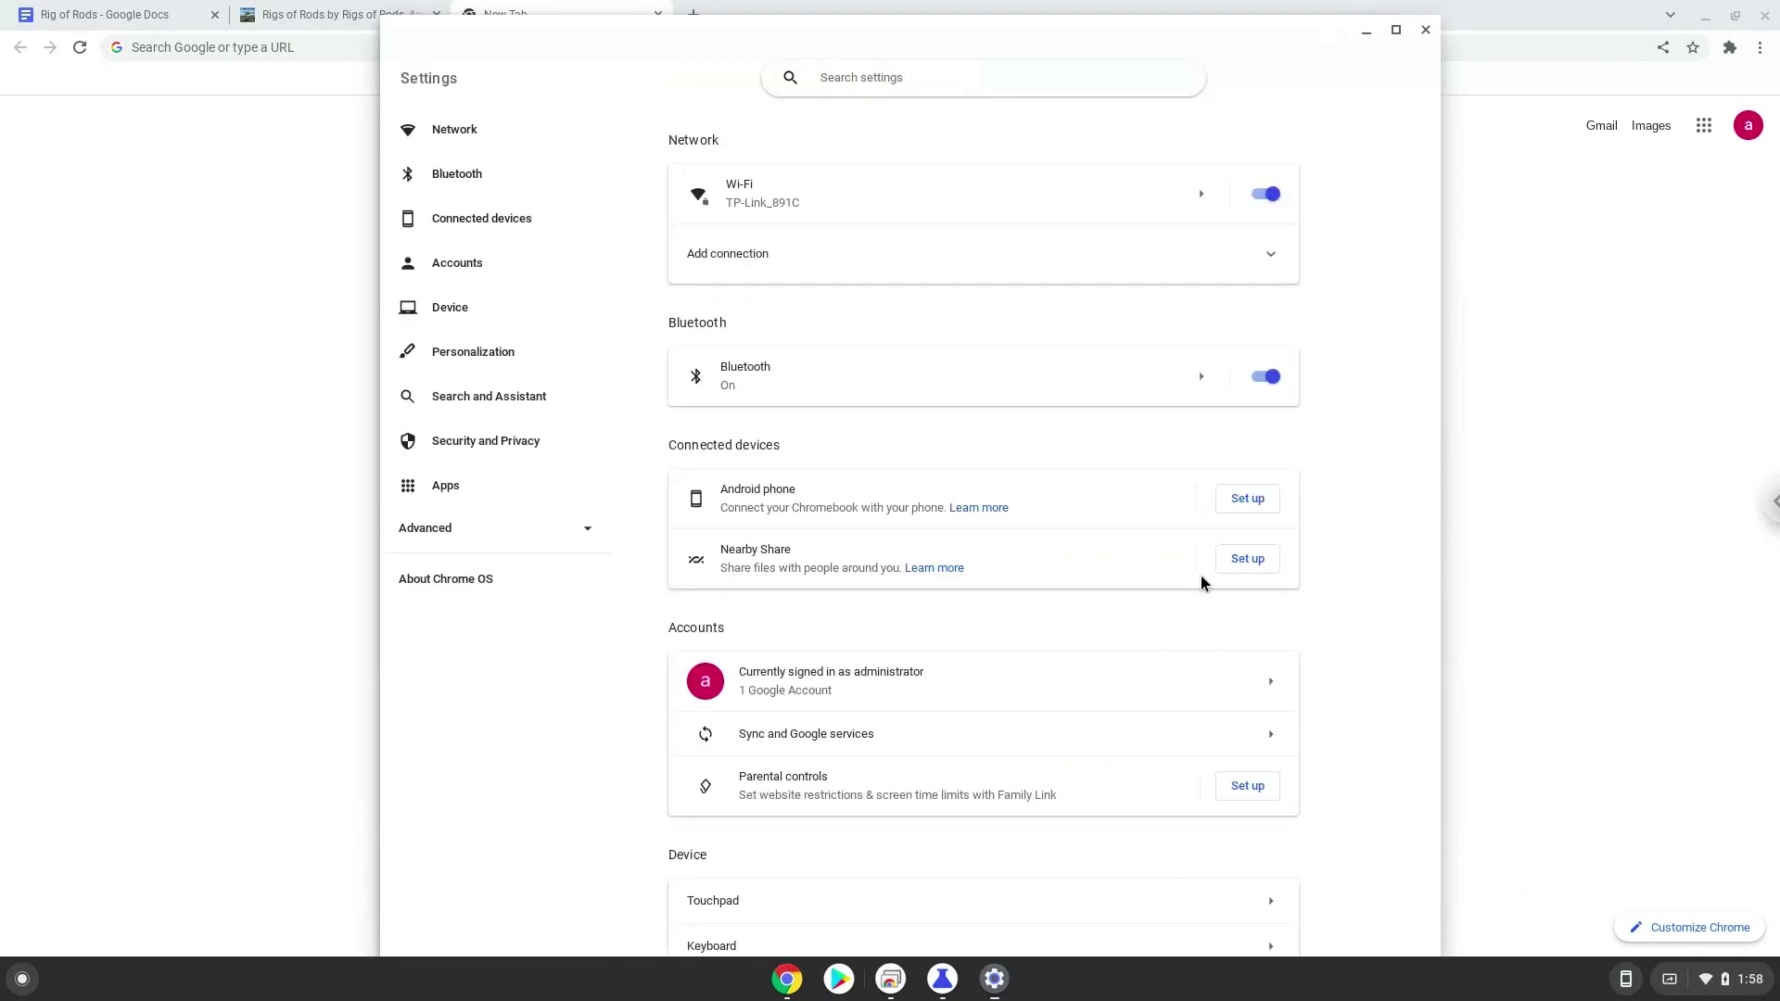
{"action": "left_click", "coordinate": [522, 536]}
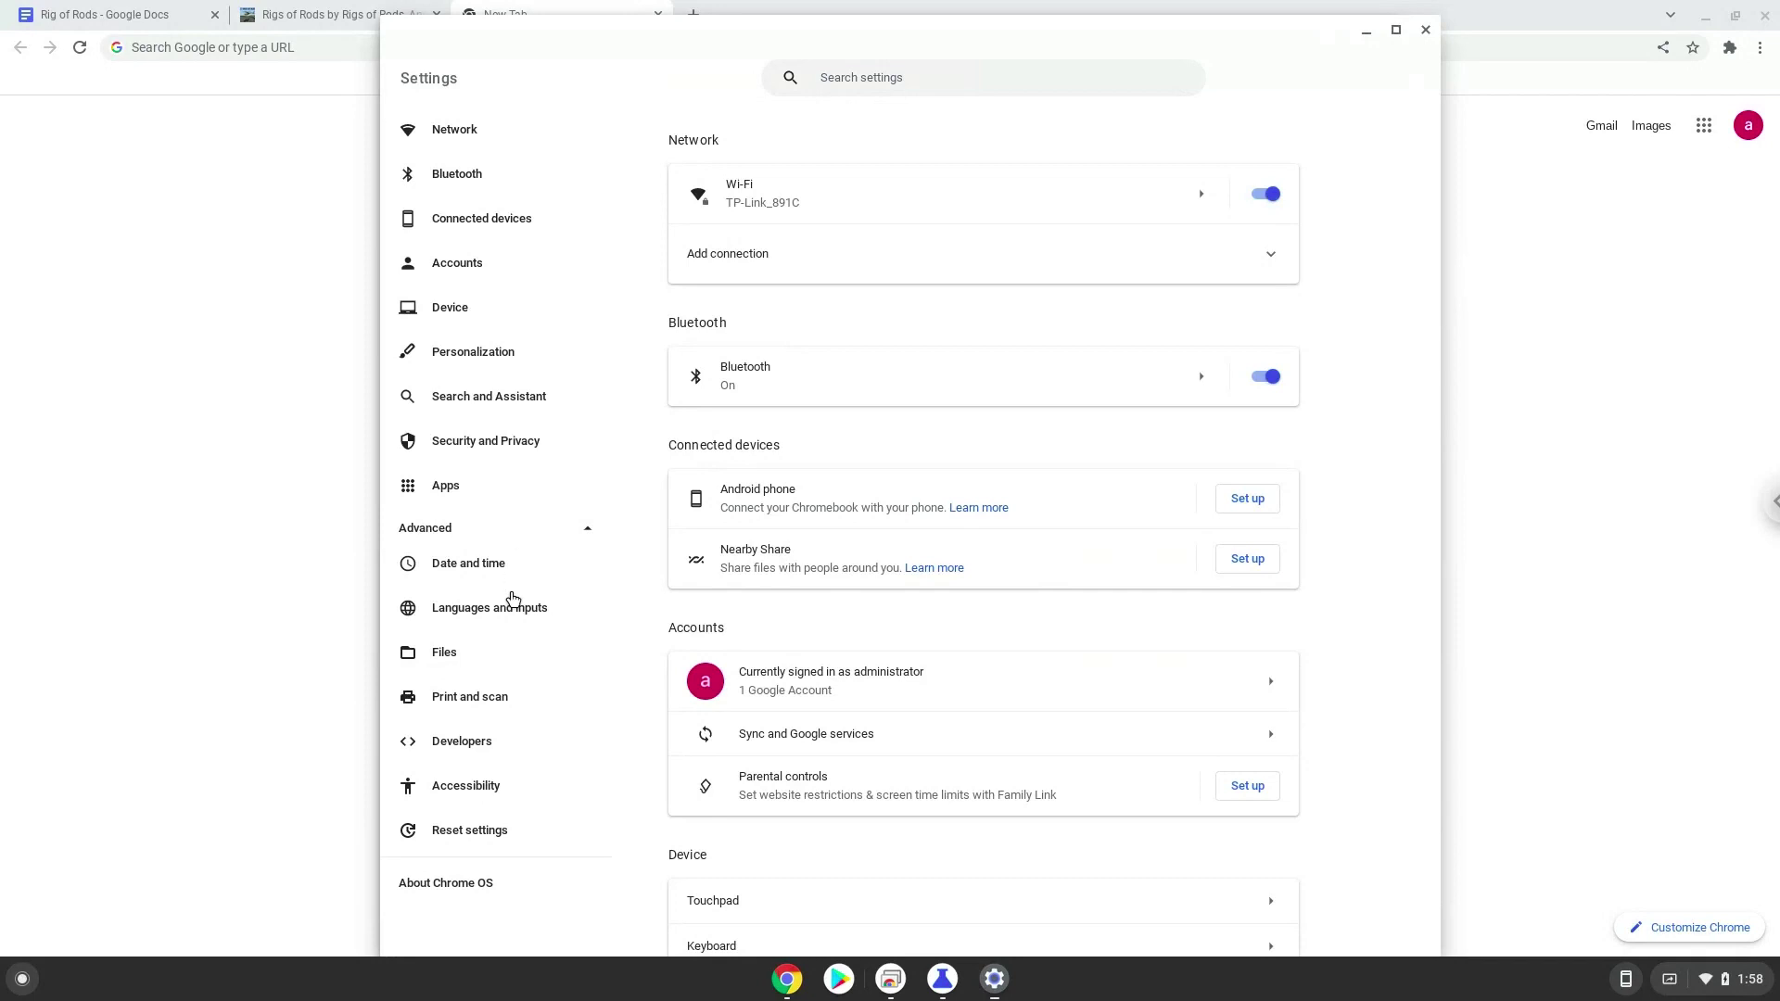
{"action": "left_click", "coordinate": [510, 752]}
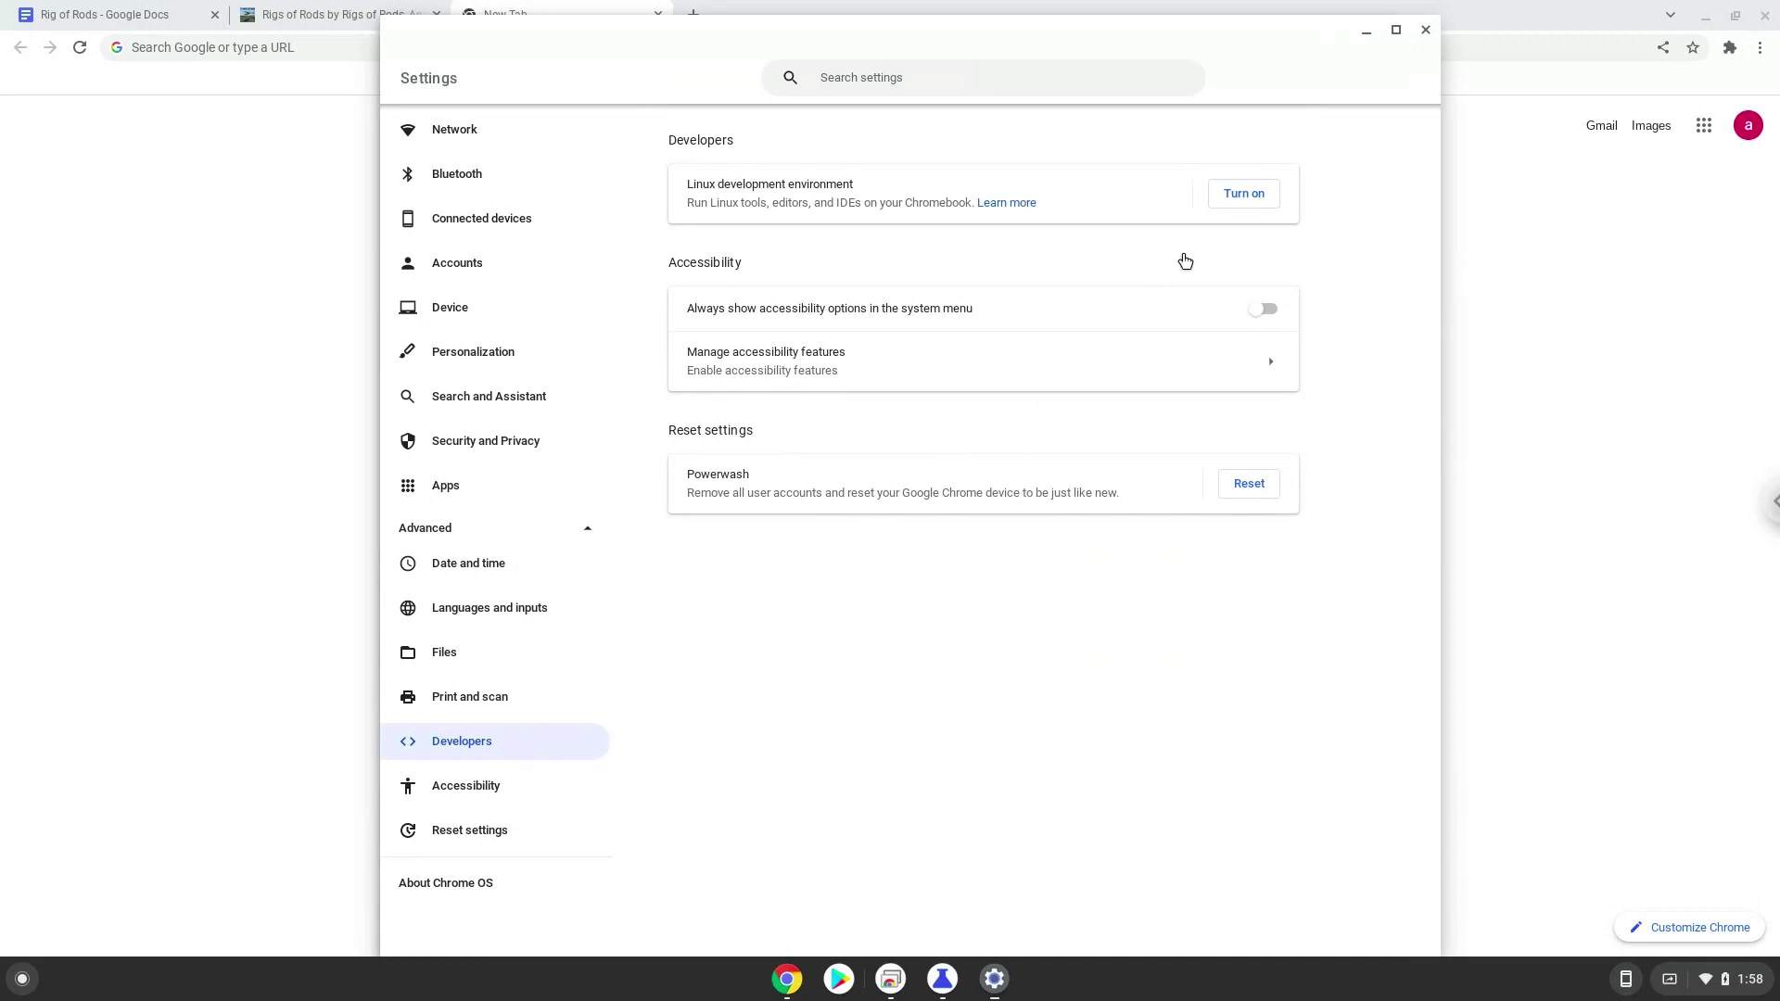
{"action": "left_click", "coordinate": [1242, 203]}
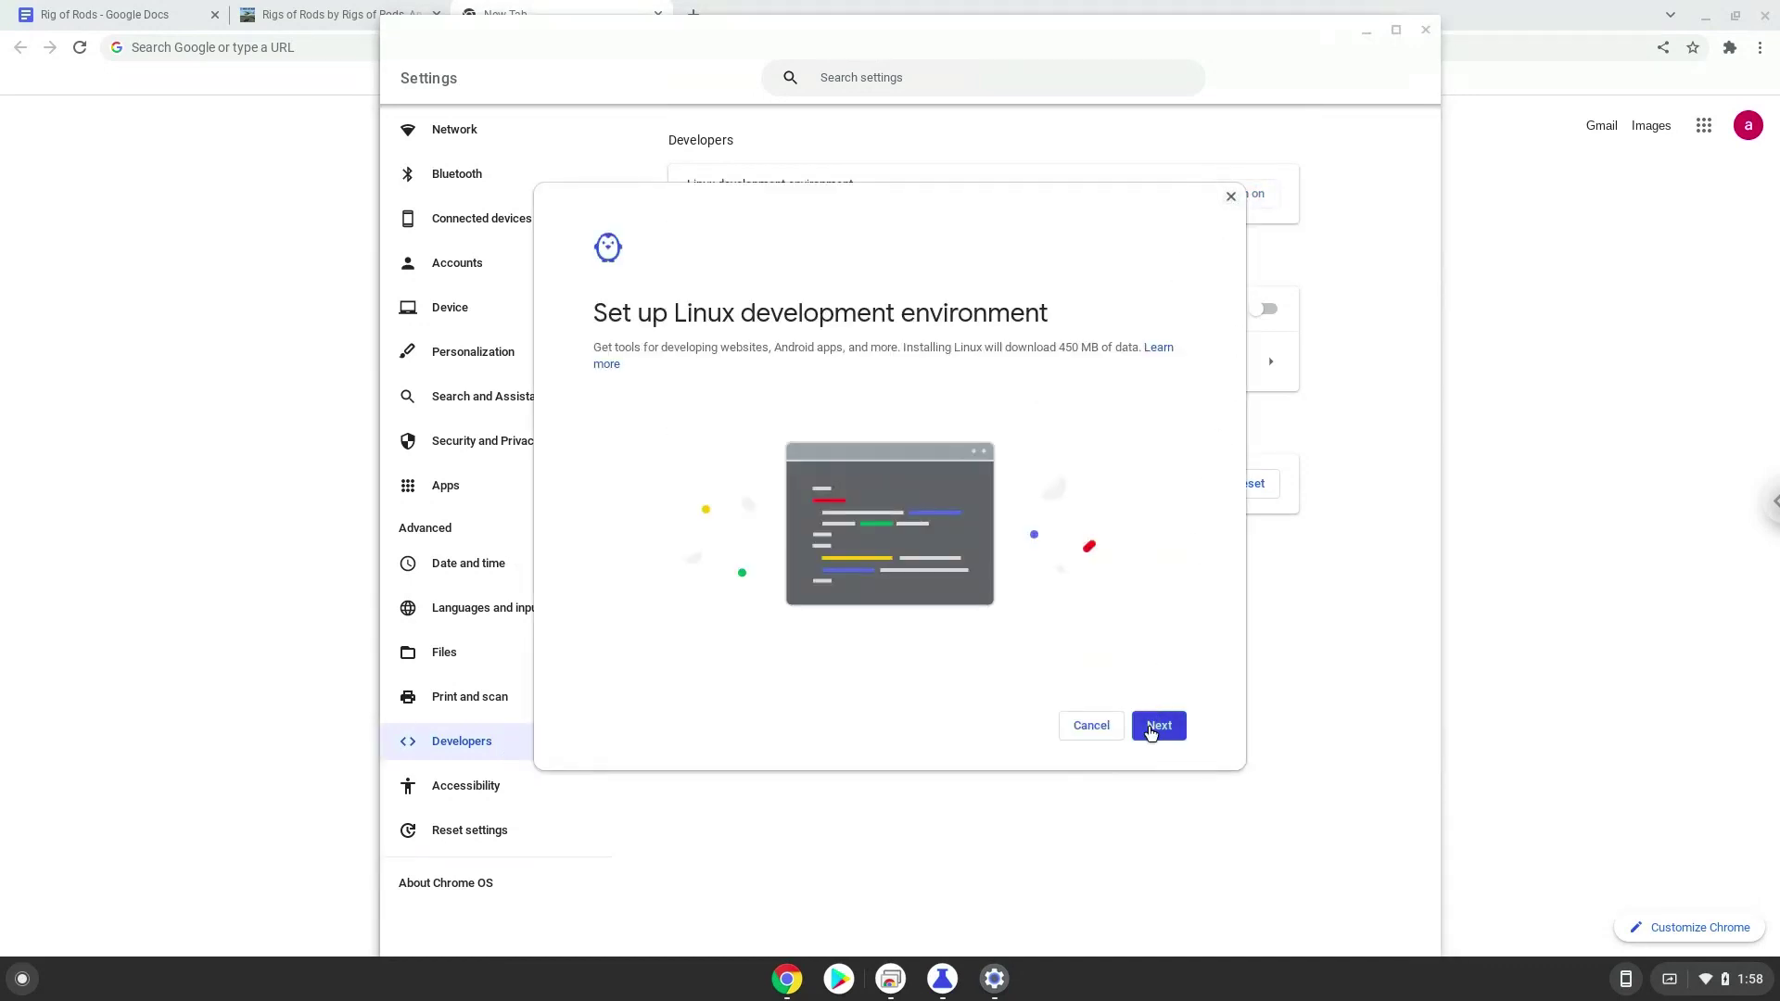
{"action": "left_click", "coordinate": [1151, 729]}
{"action": "left_click", "coordinate": [1151, 729]}
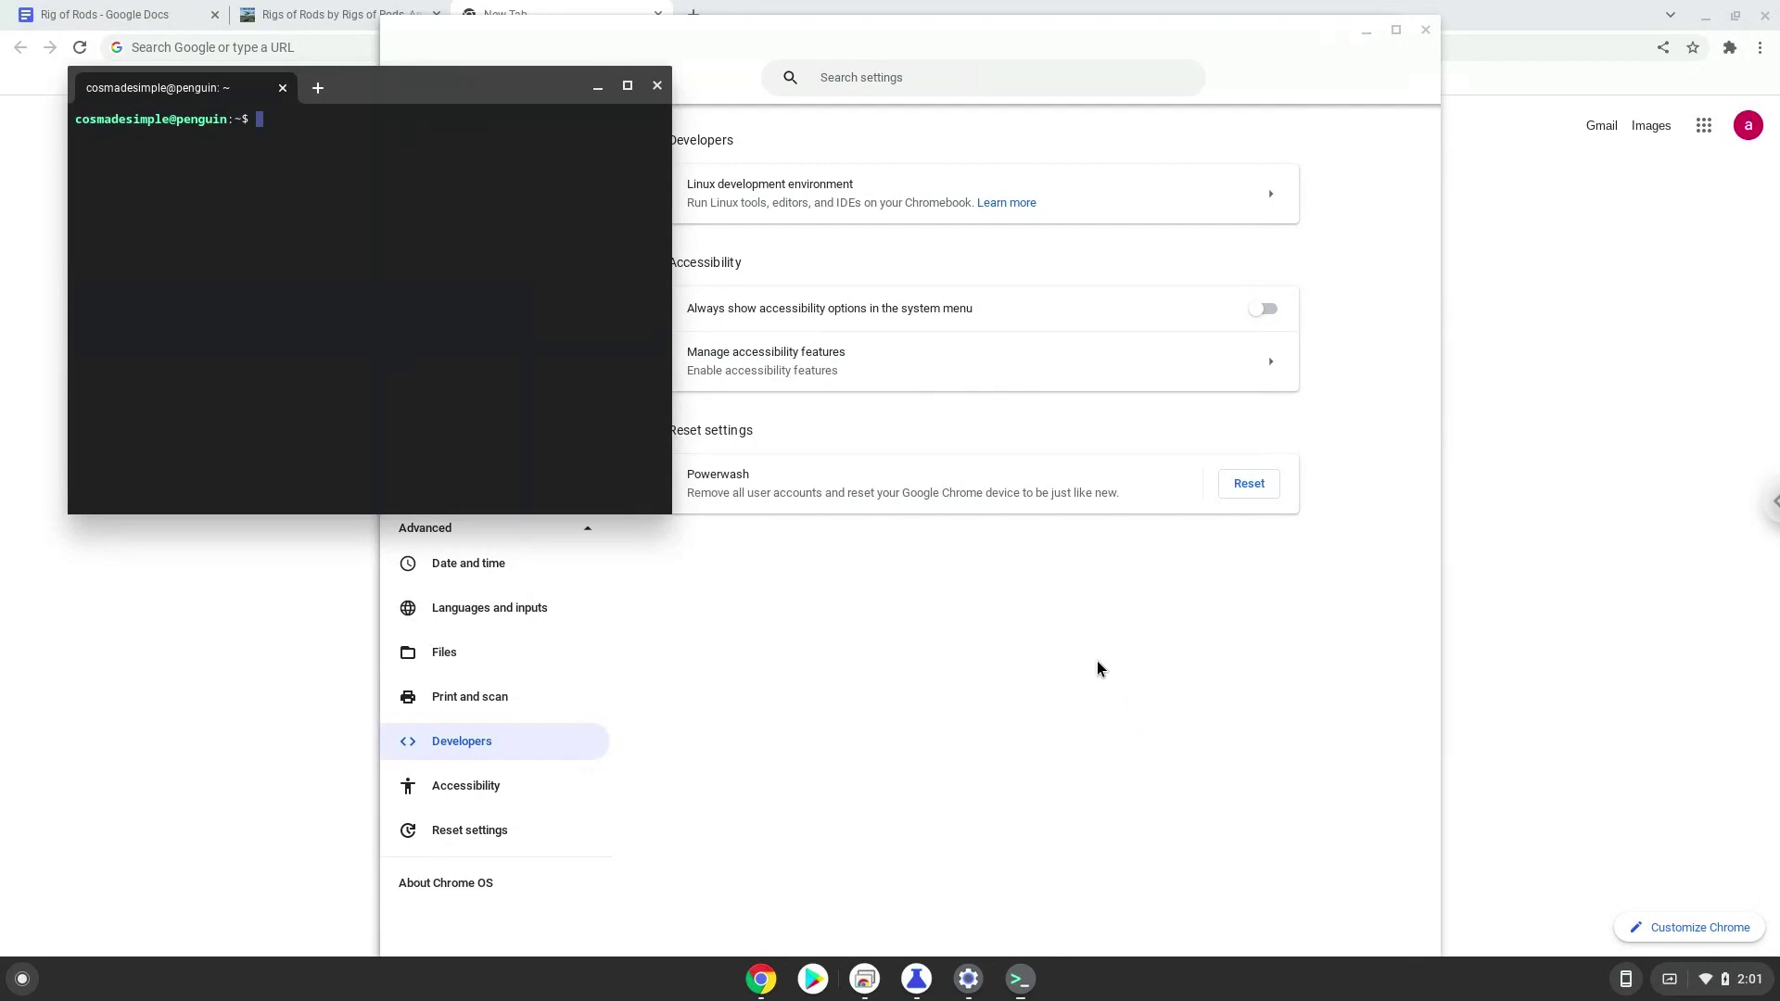
- Close the terminal and Settings windows, then download the Linux release from itch.io
{"action": "left_click", "coordinate": [656, 87]}
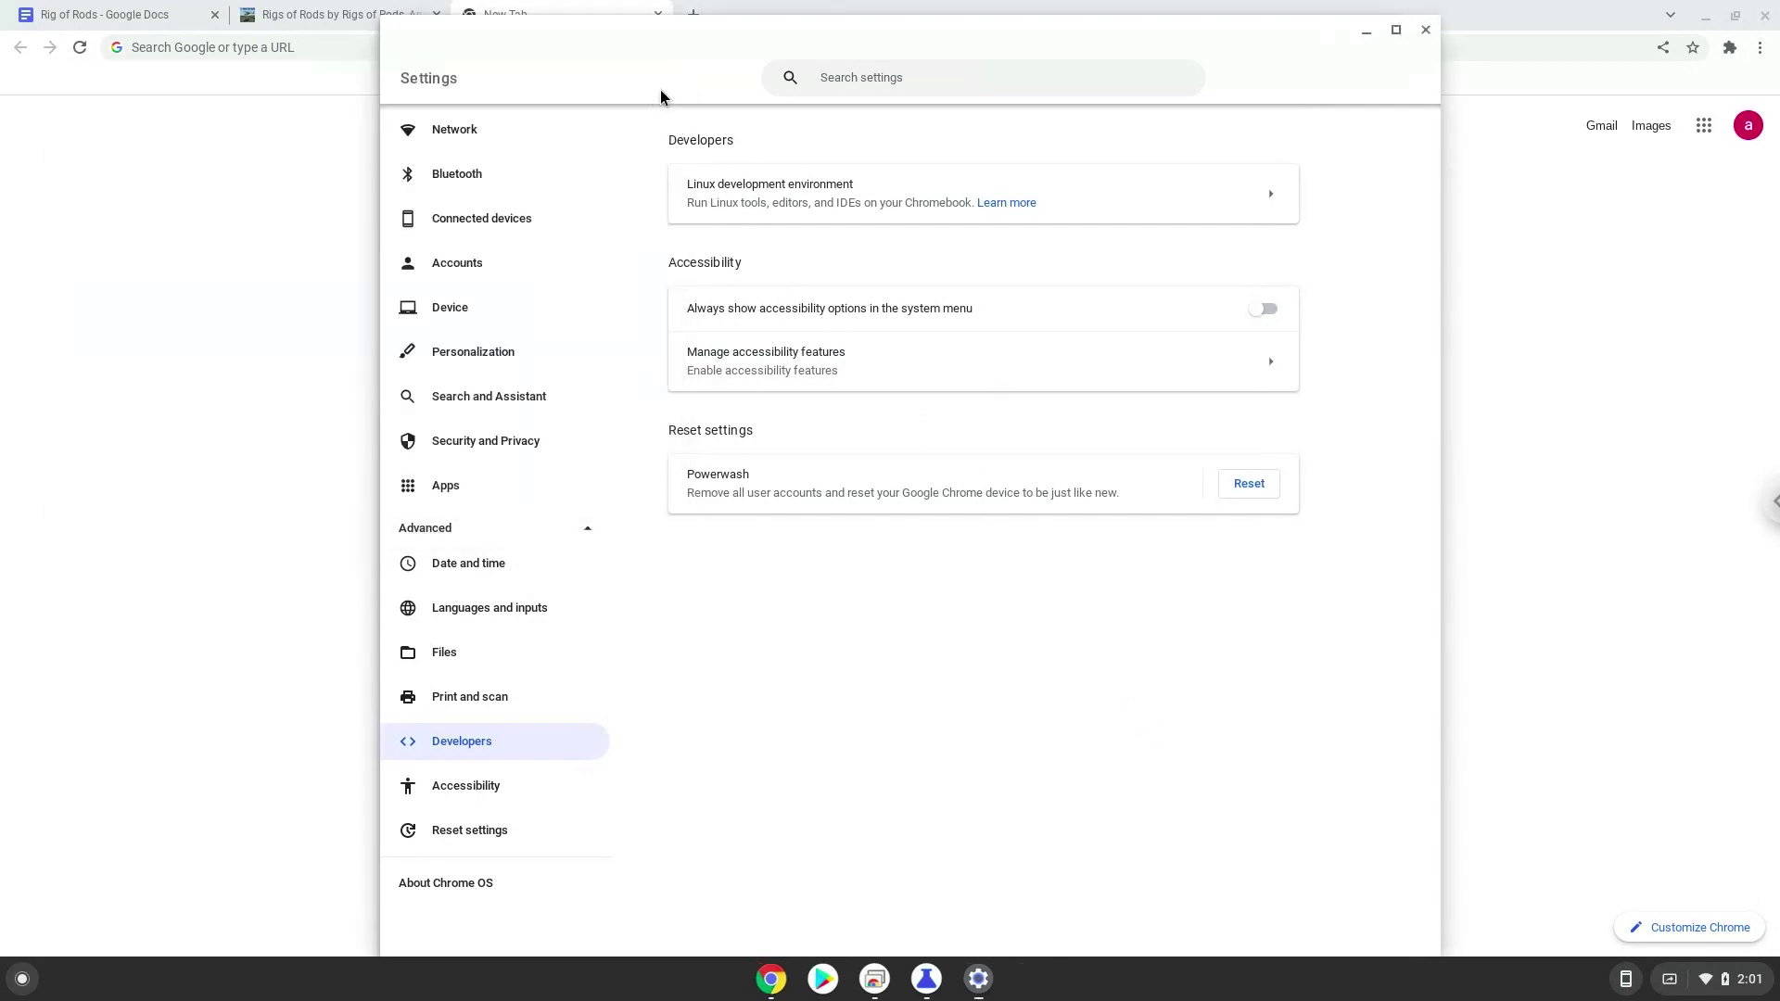
{"action": "left_click", "coordinate": [1426, 30]}
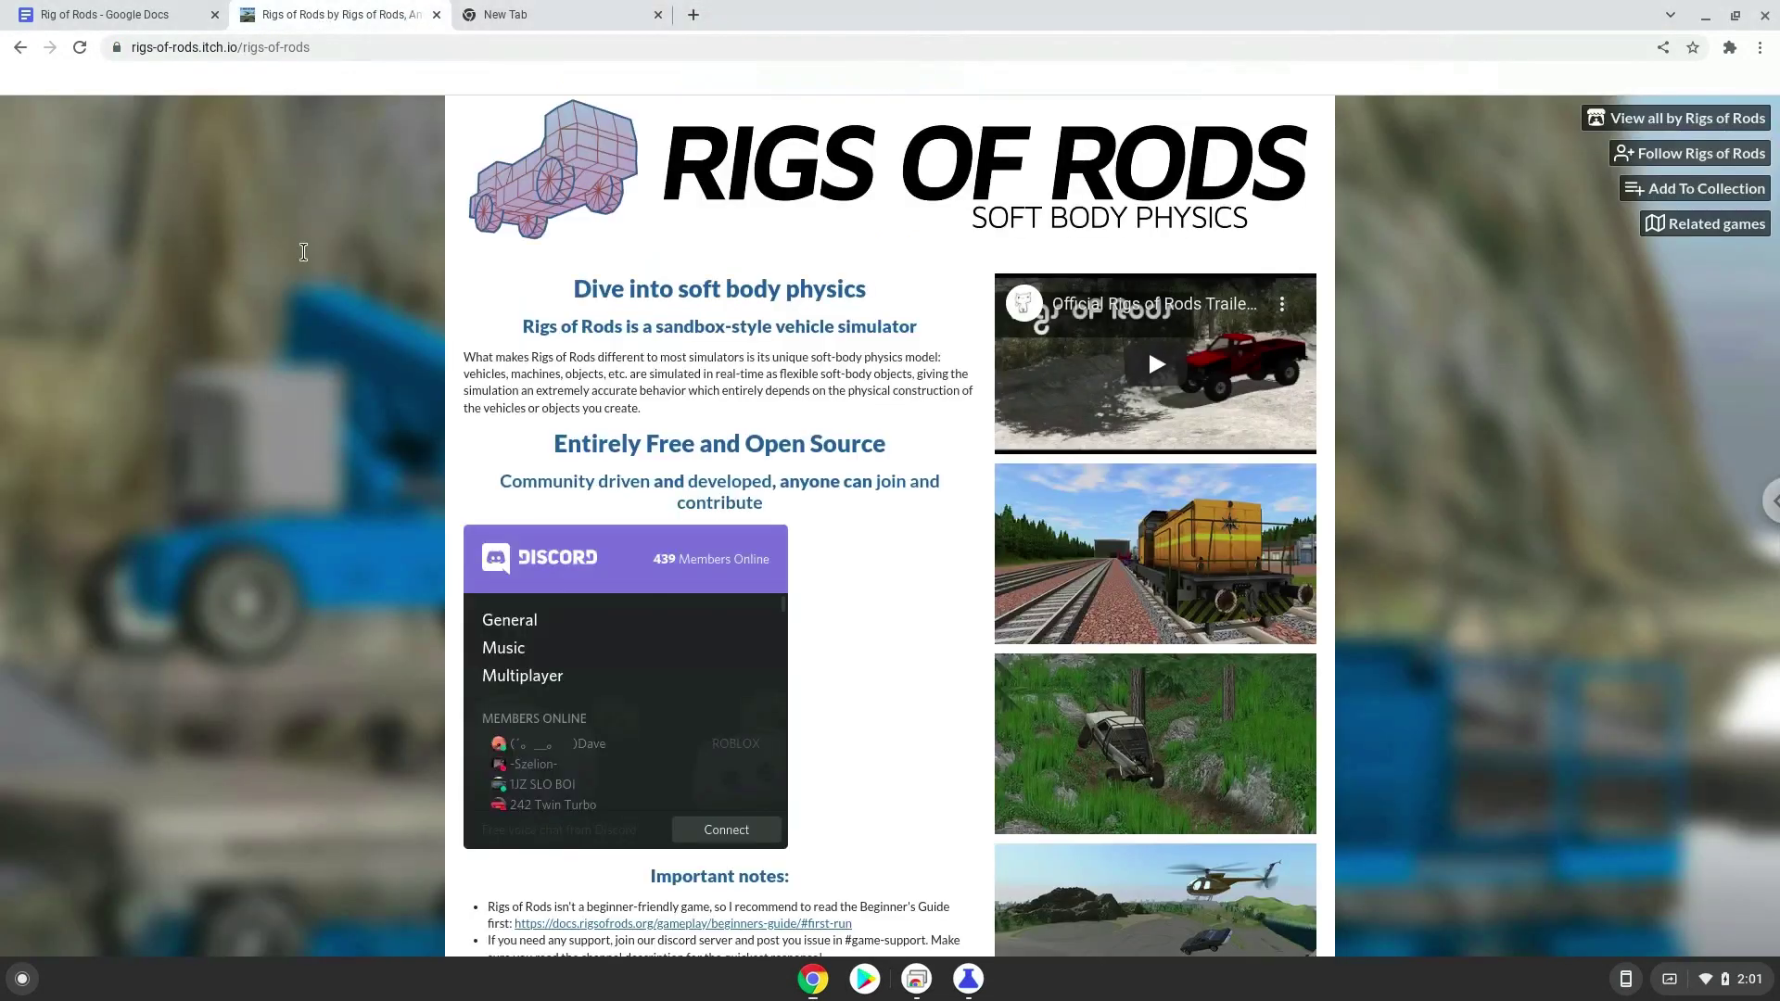
{"action": "scroll", "coordinate": [277, 359], "scroll_direction": "down", "scroll_amount": 1}
{"action": "scroll", "coordinate": [277, 359], "scroll_direction": "down", "scroll_amount": 2}
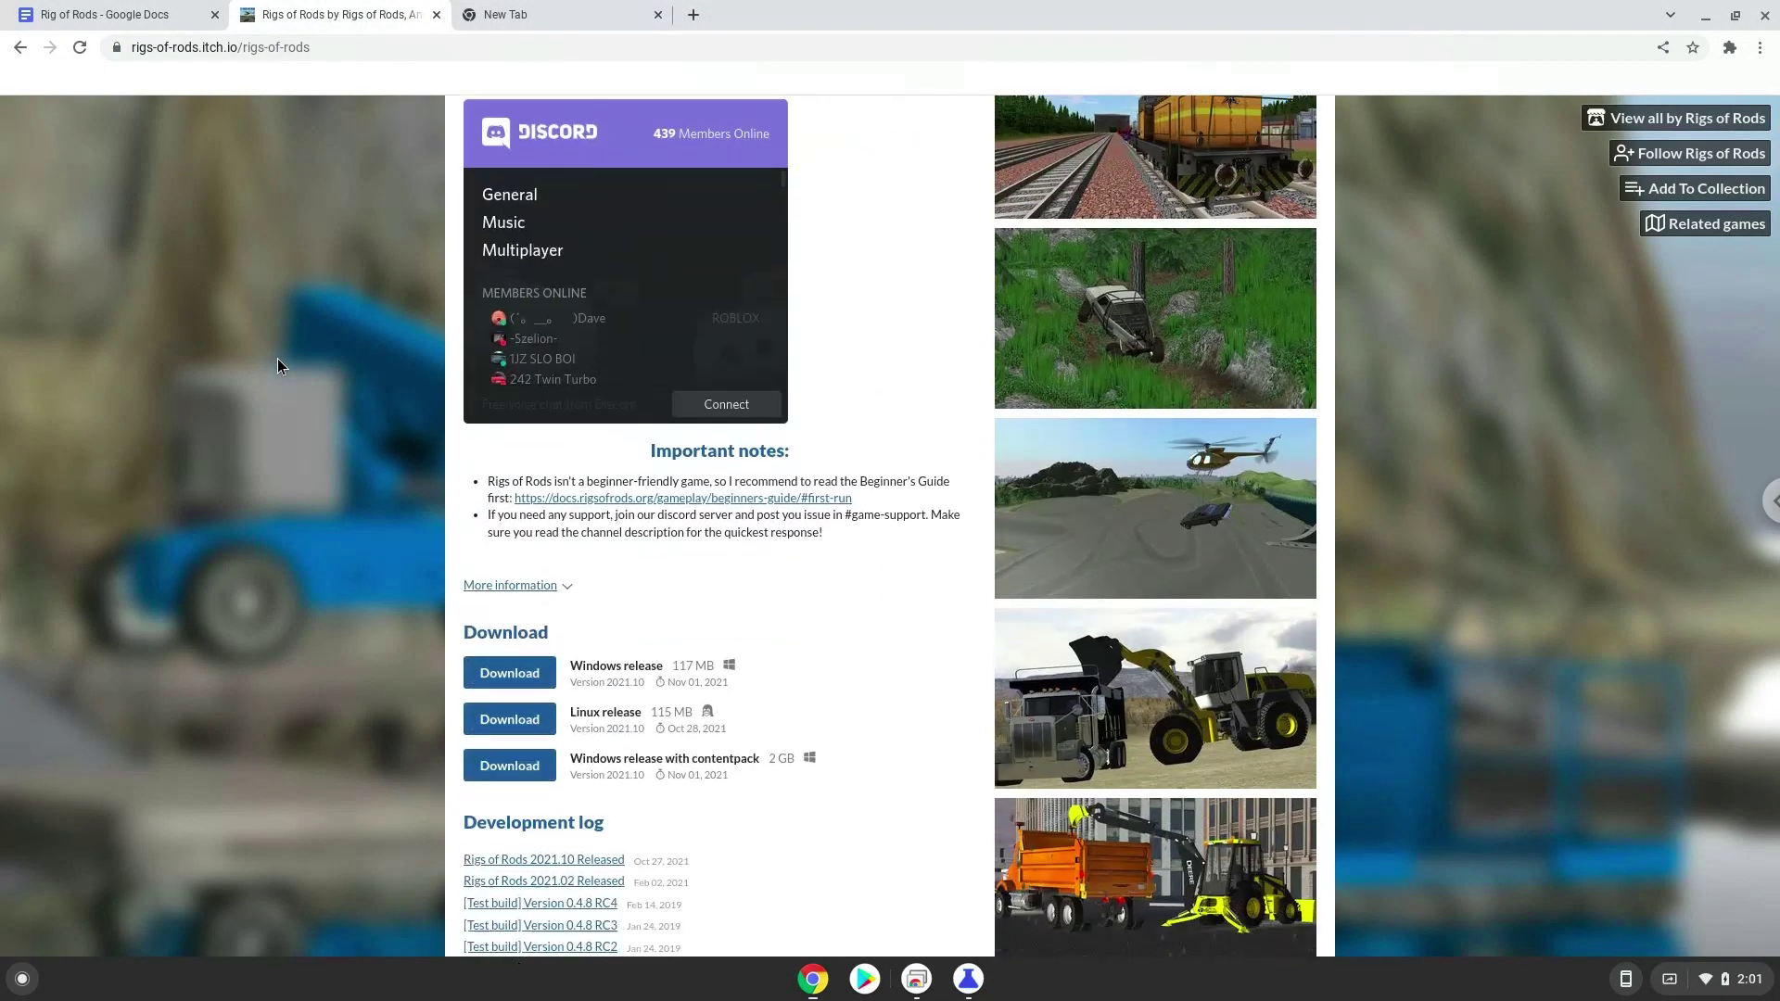
{"action": "scroll", "coordinate": [277, 359], "scroll_direction": "down", "scroll_amount": 1}
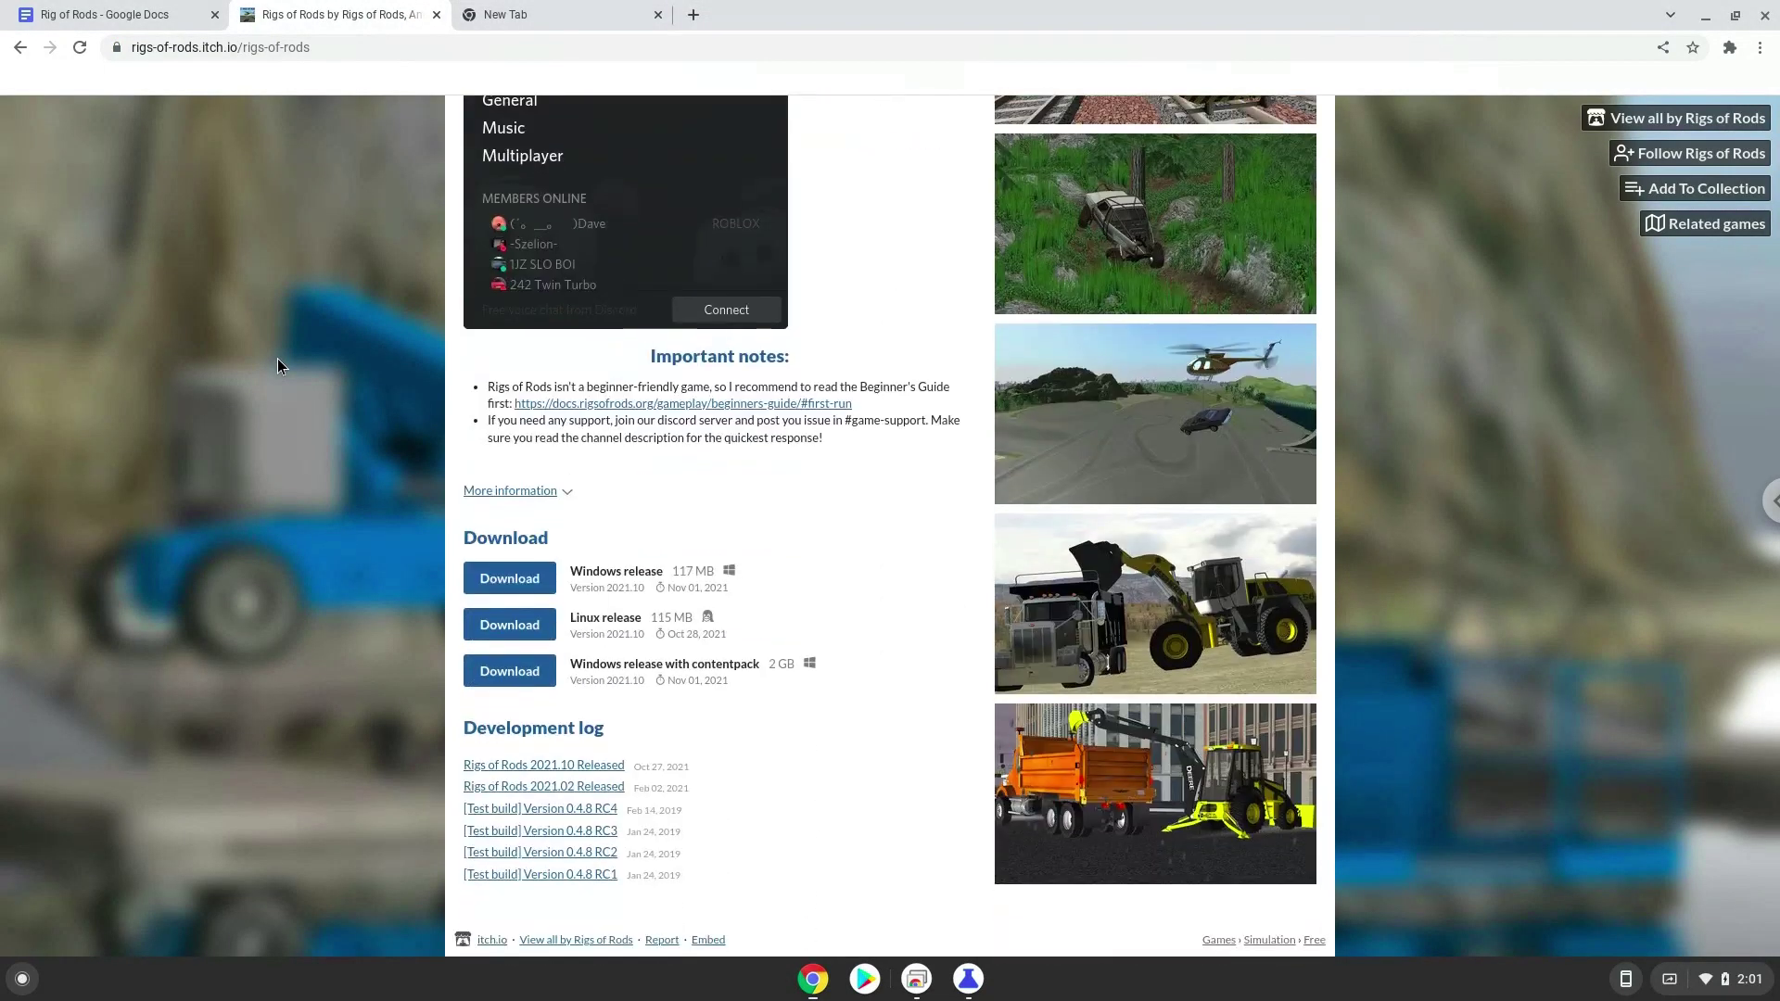
{"action": "left_click", "coordinate": [484, 627]}
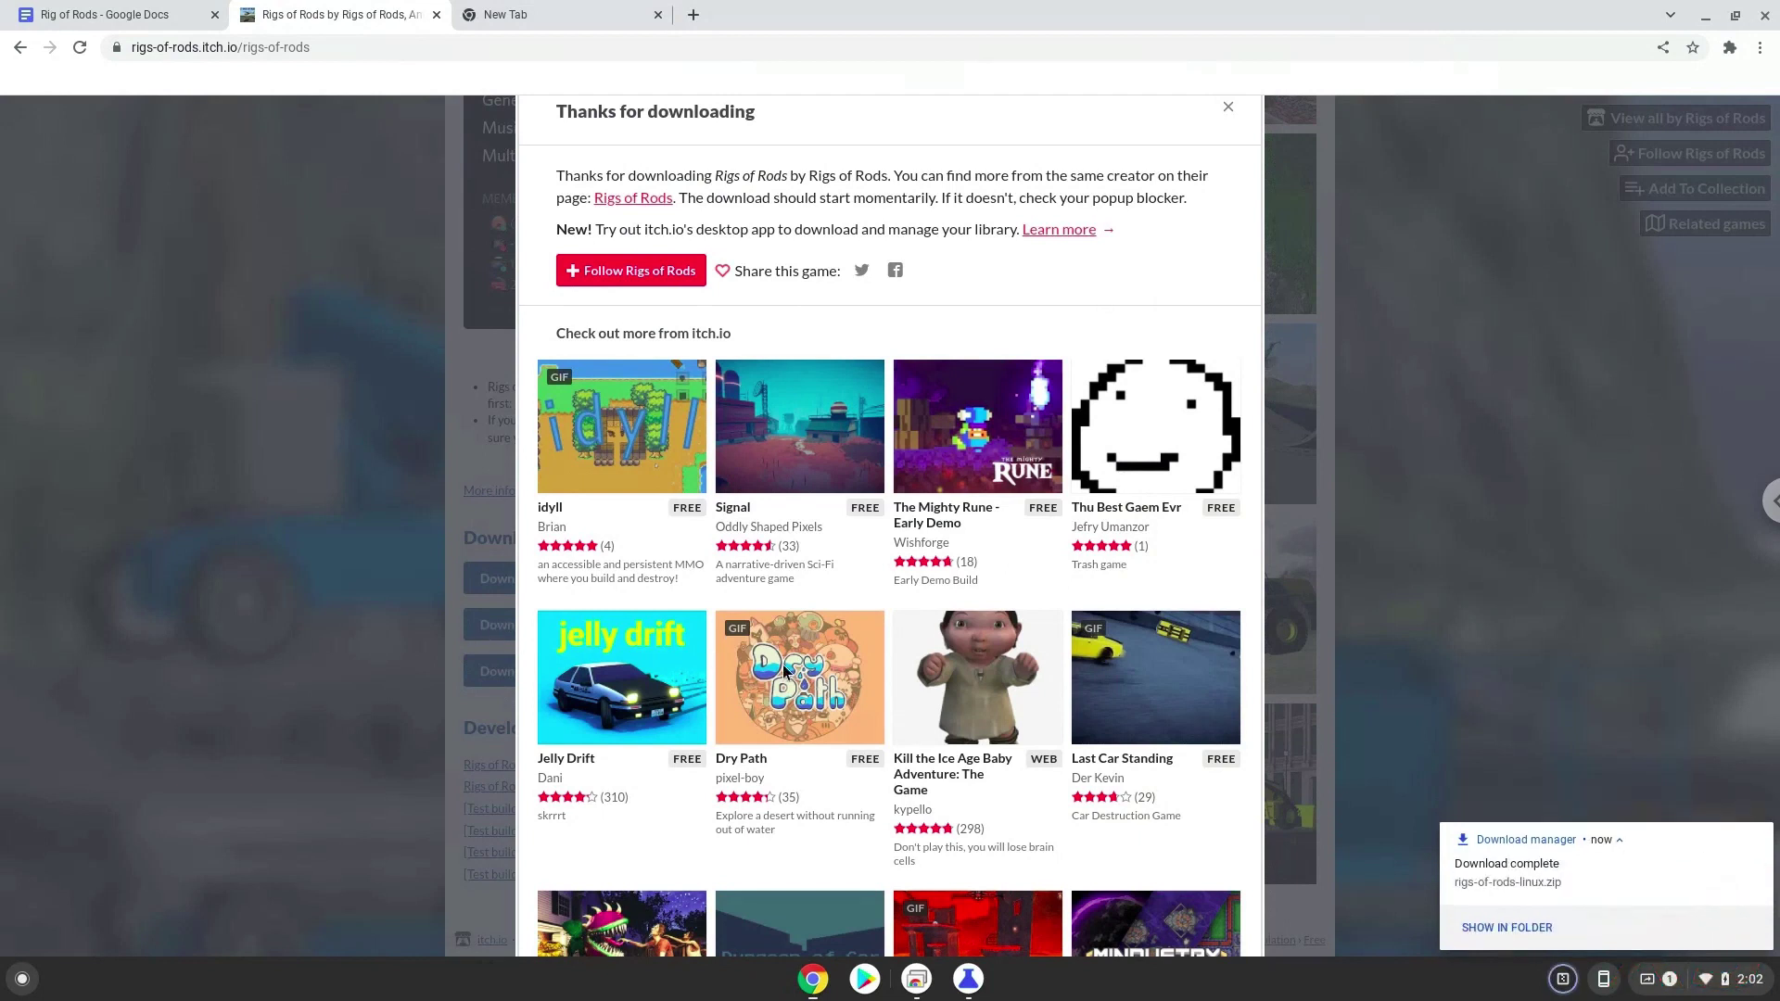
- Cut rigs-of-rods-linux.zip from Downloads and paste it into the Linux files folder
{"action": "left_click", "coordinate": [1483, 924]}
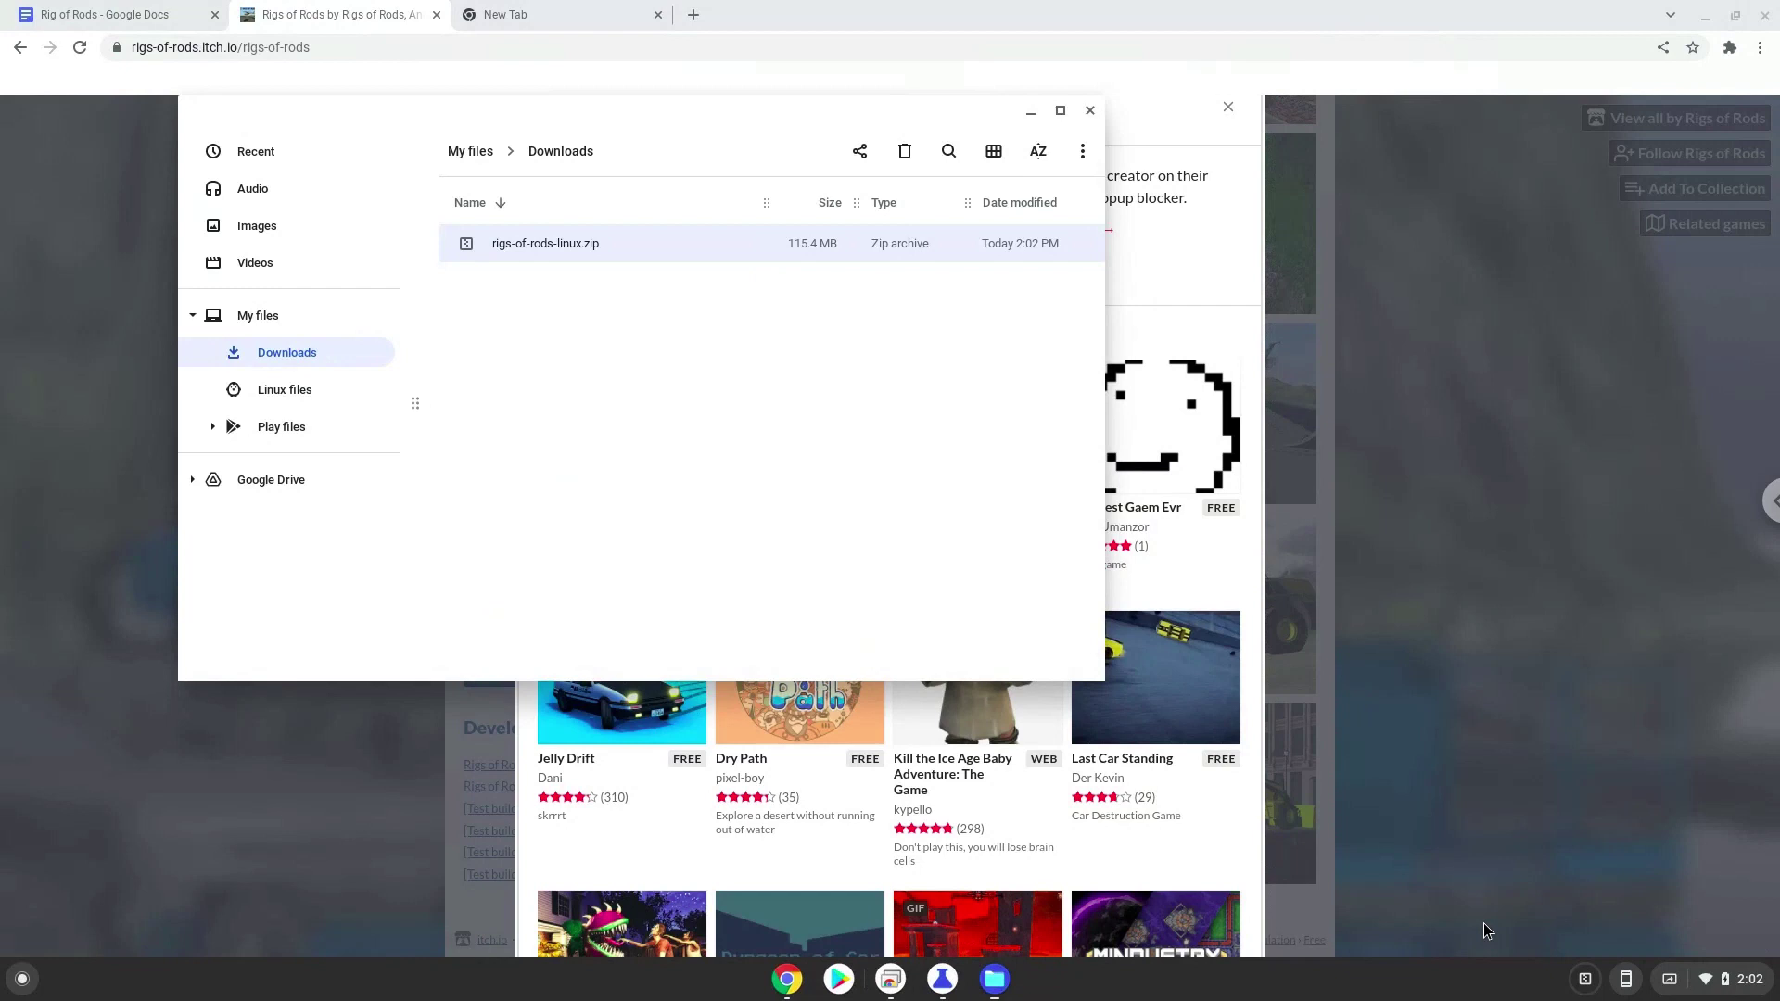
{"action": "left_click", "coordinate": [535, 246]}
{"action": "right_click", "coordinate": [536, 244]}
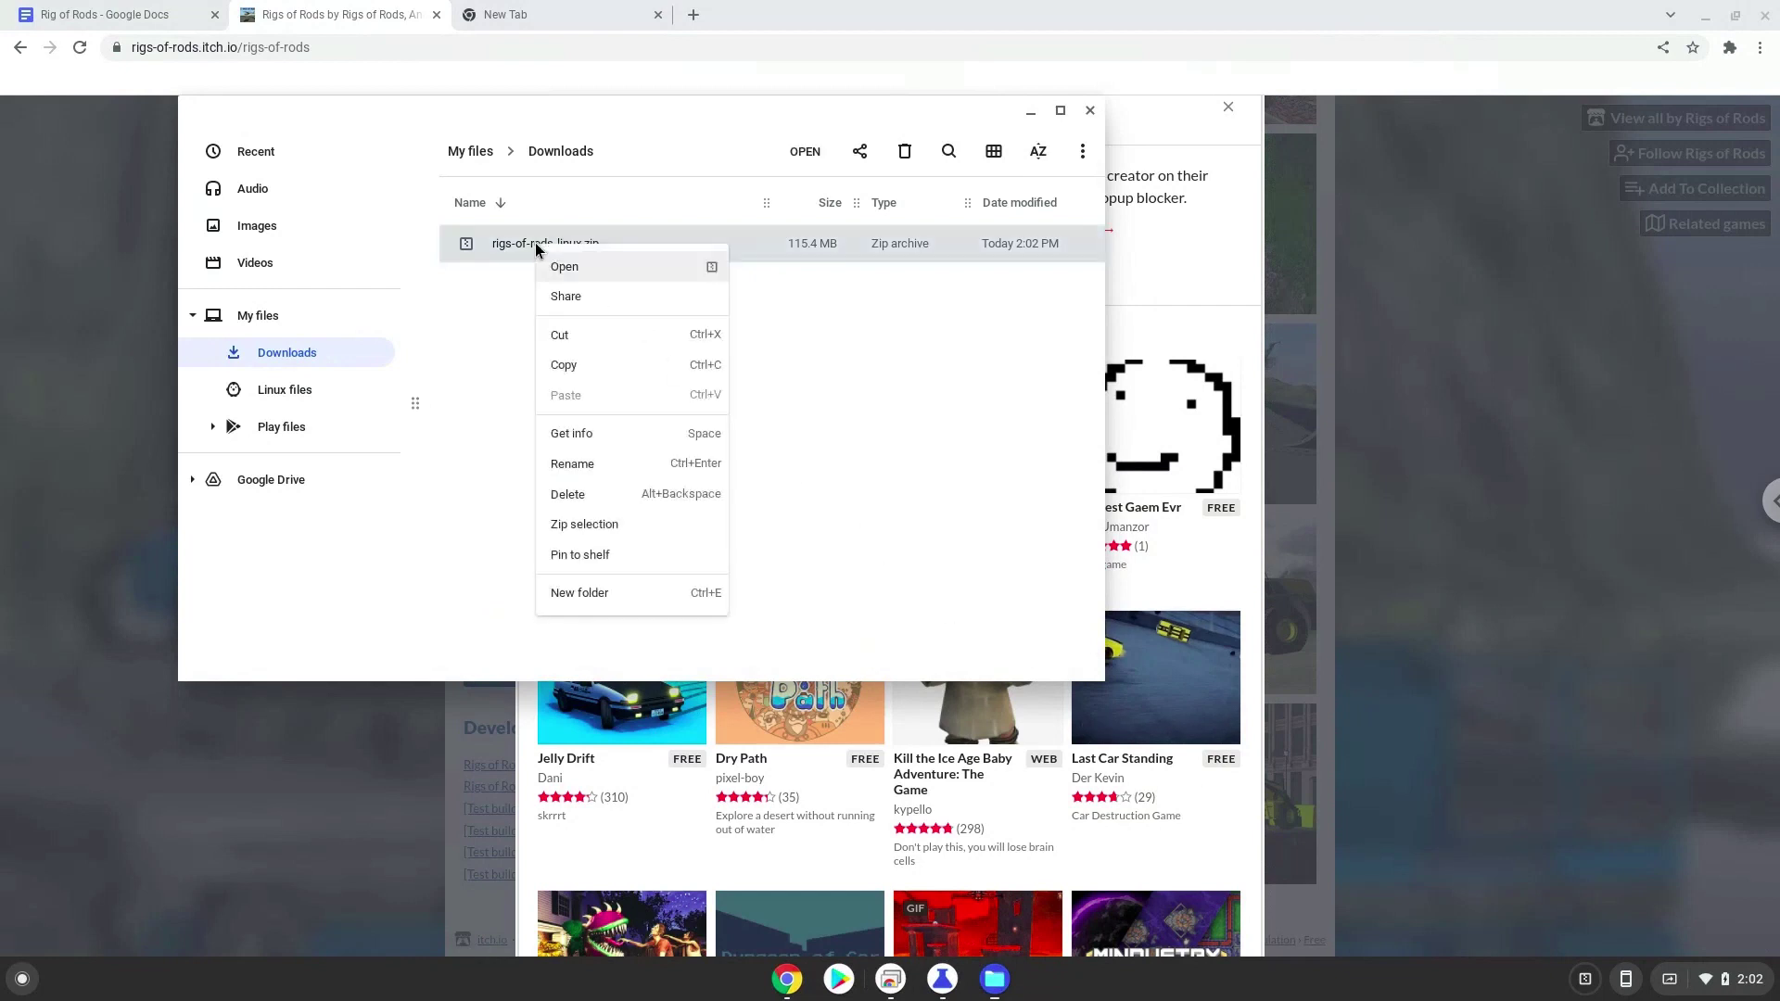
{"action": "left_click", "coordinate": [578, 335]}
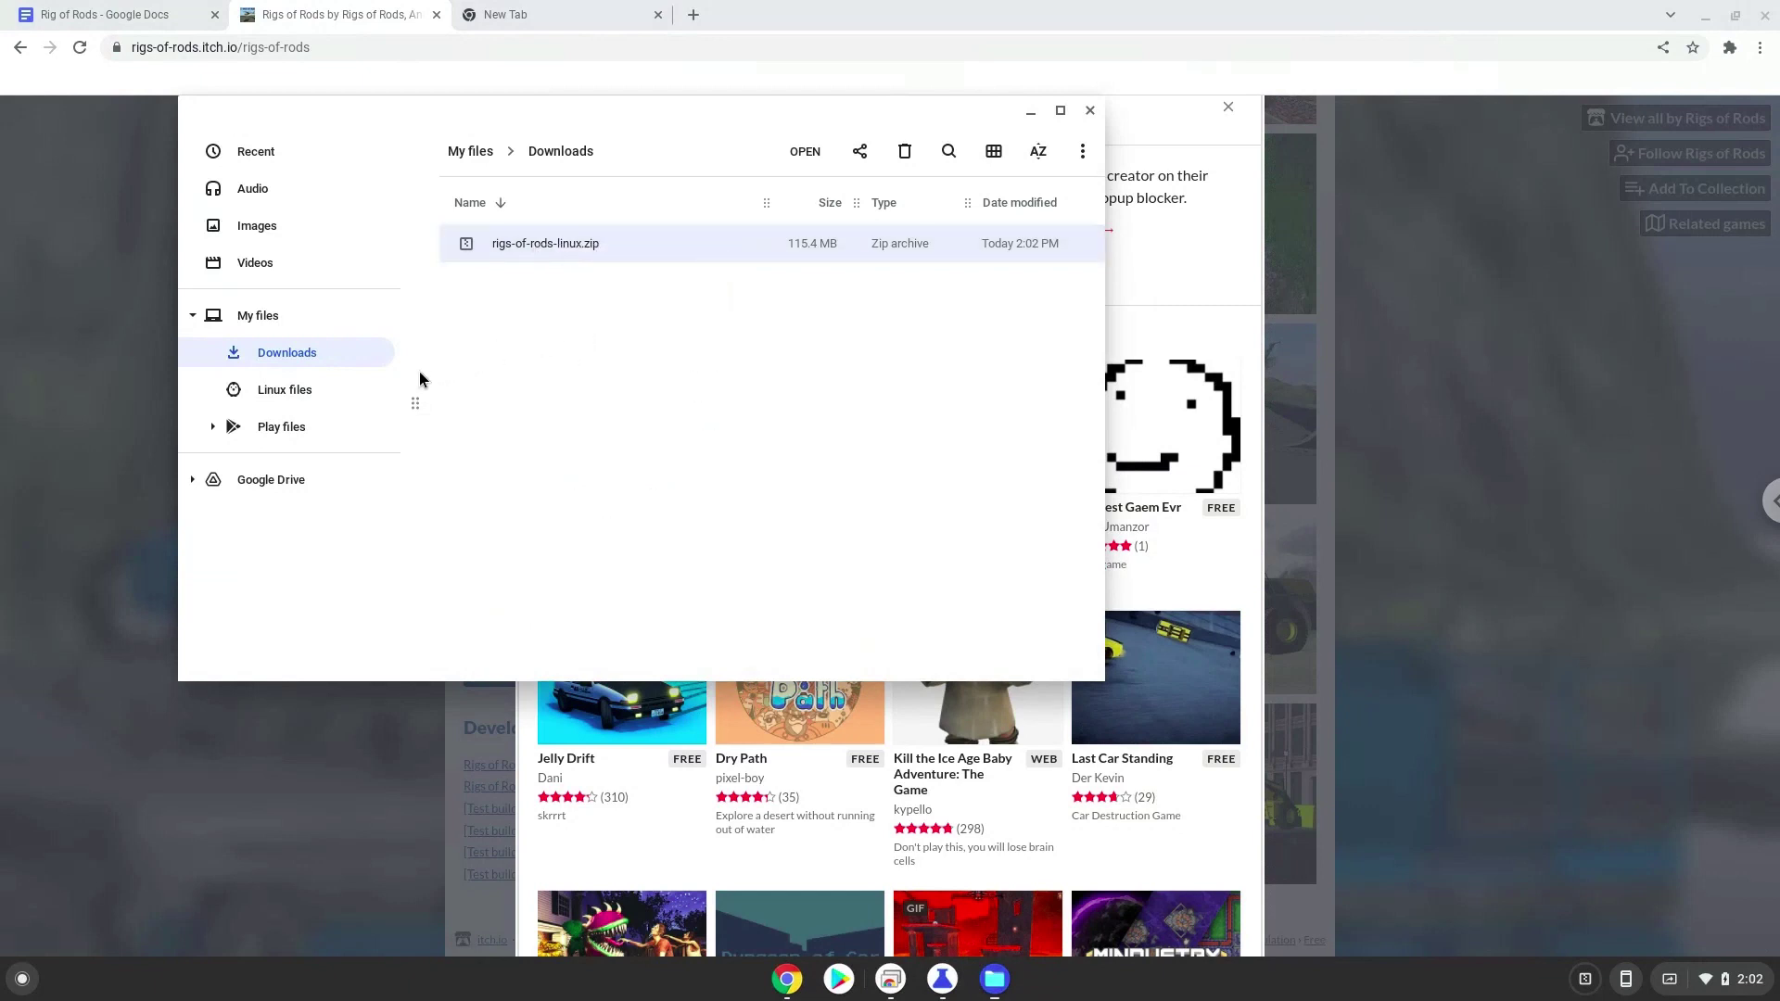
{"action": "left_click", "coordinate": [299, 396]}
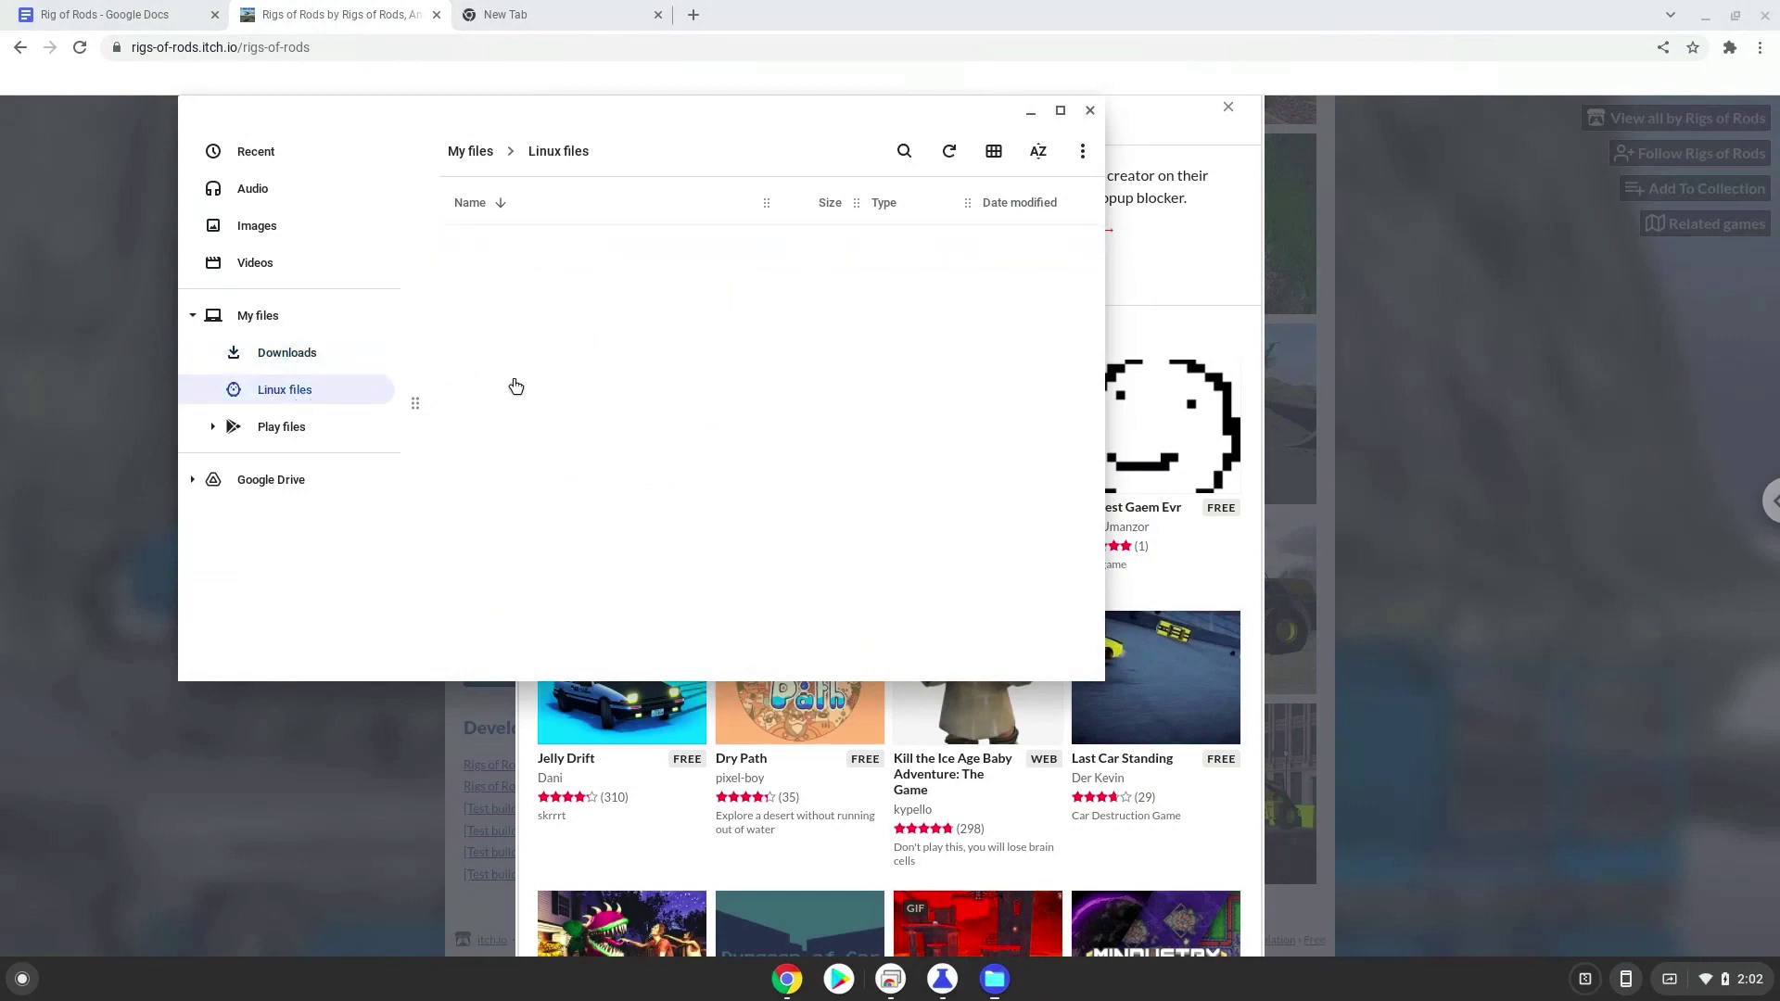
{"action": "right_click", "coordinate": [566, 367]}
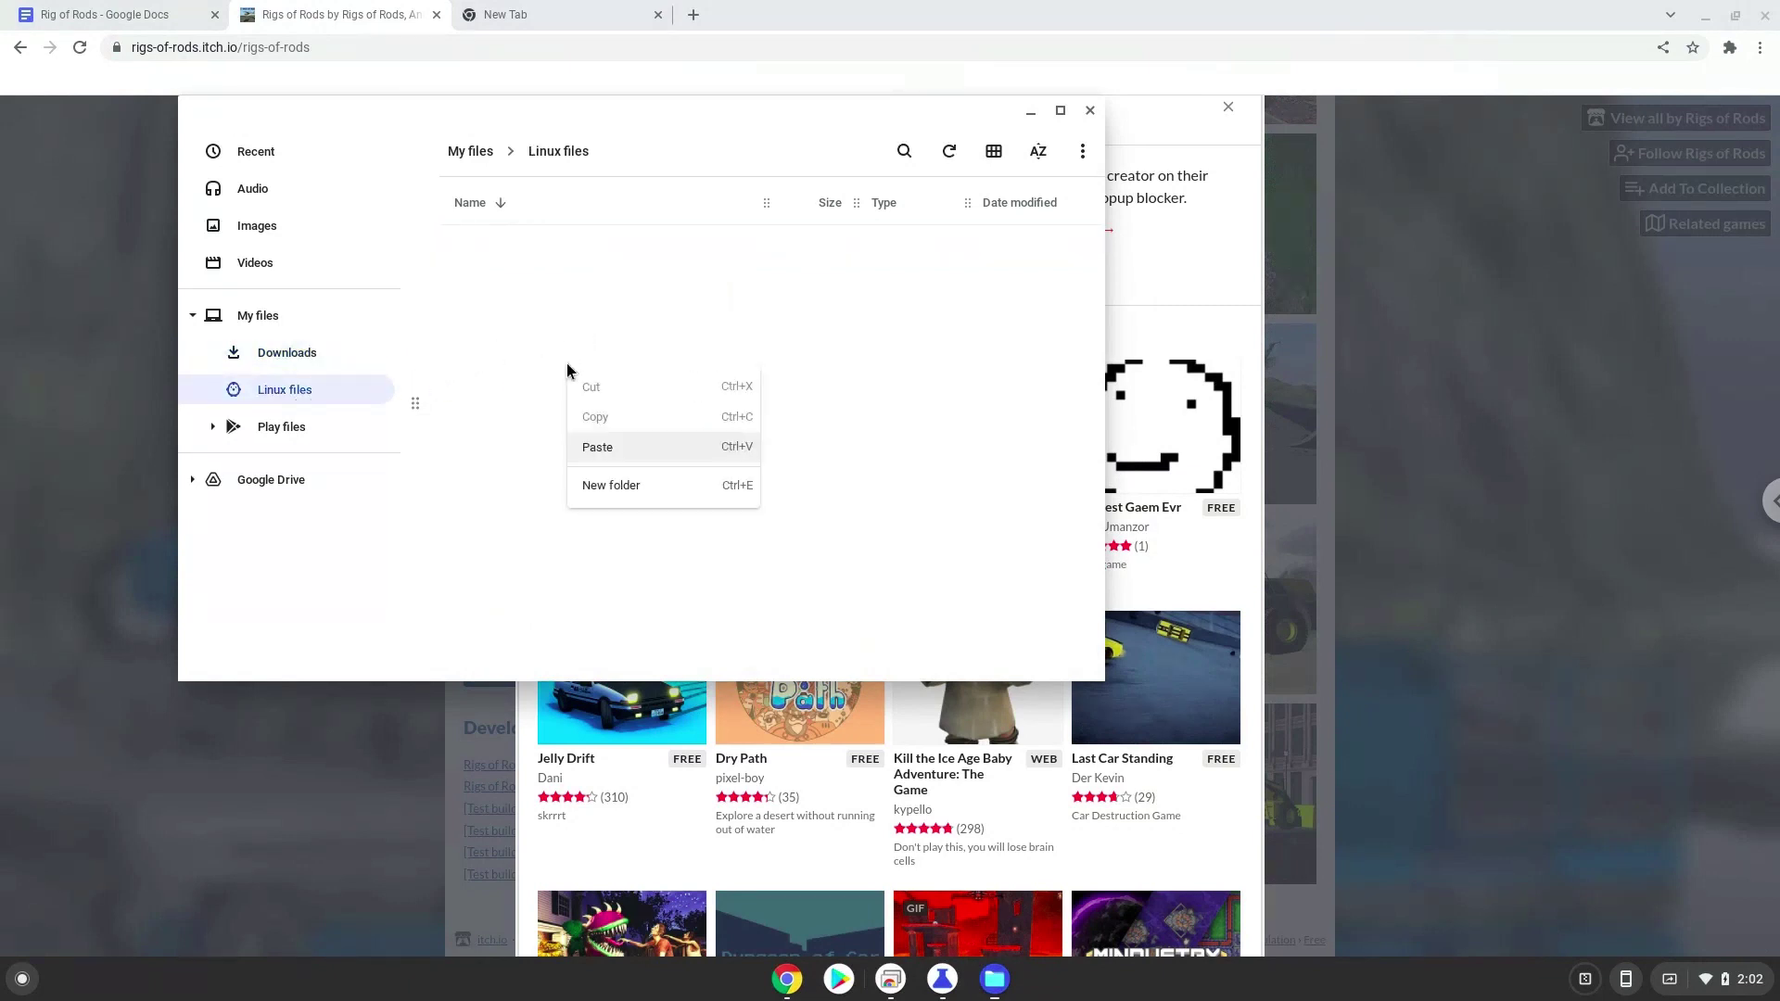
{"action": "left_click", "coordinate": [588, 449]}
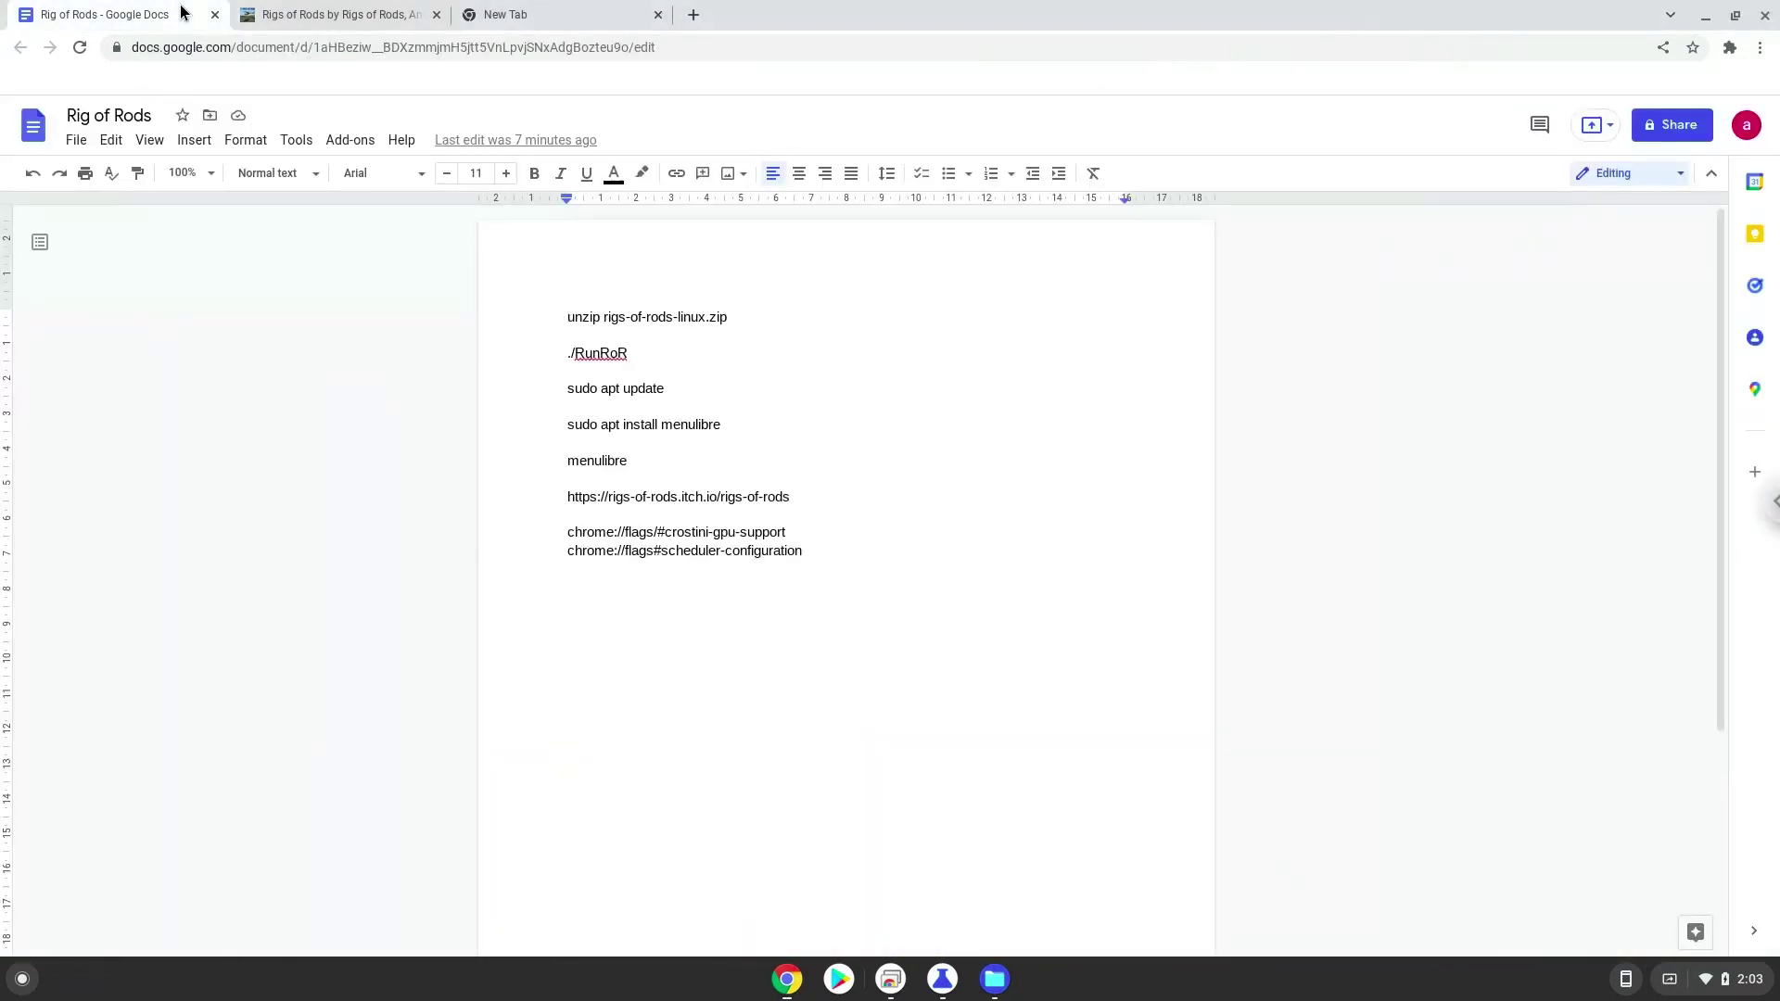
- Copy the first notes line, 'unzip rigs-of-rods-linux.zip'
{"action": "triple_click", "coordinate": [592, 320]}
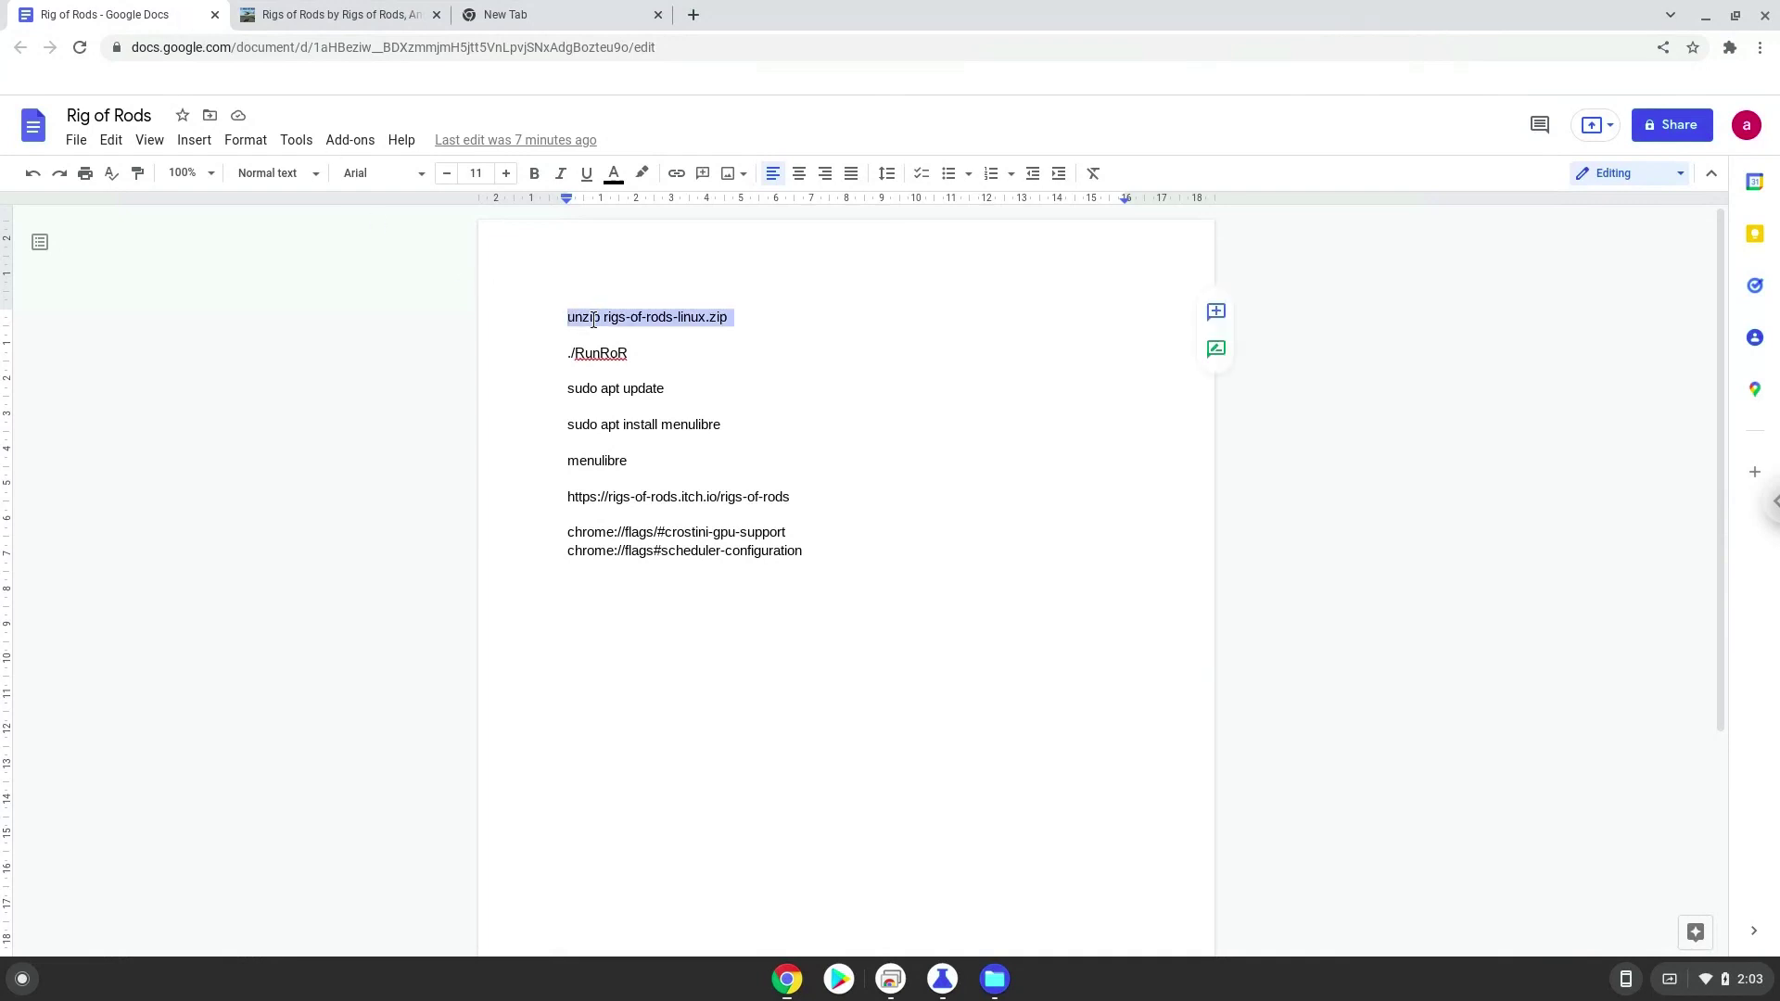
{"action": "right_click", "coordinate": [593, 321]}
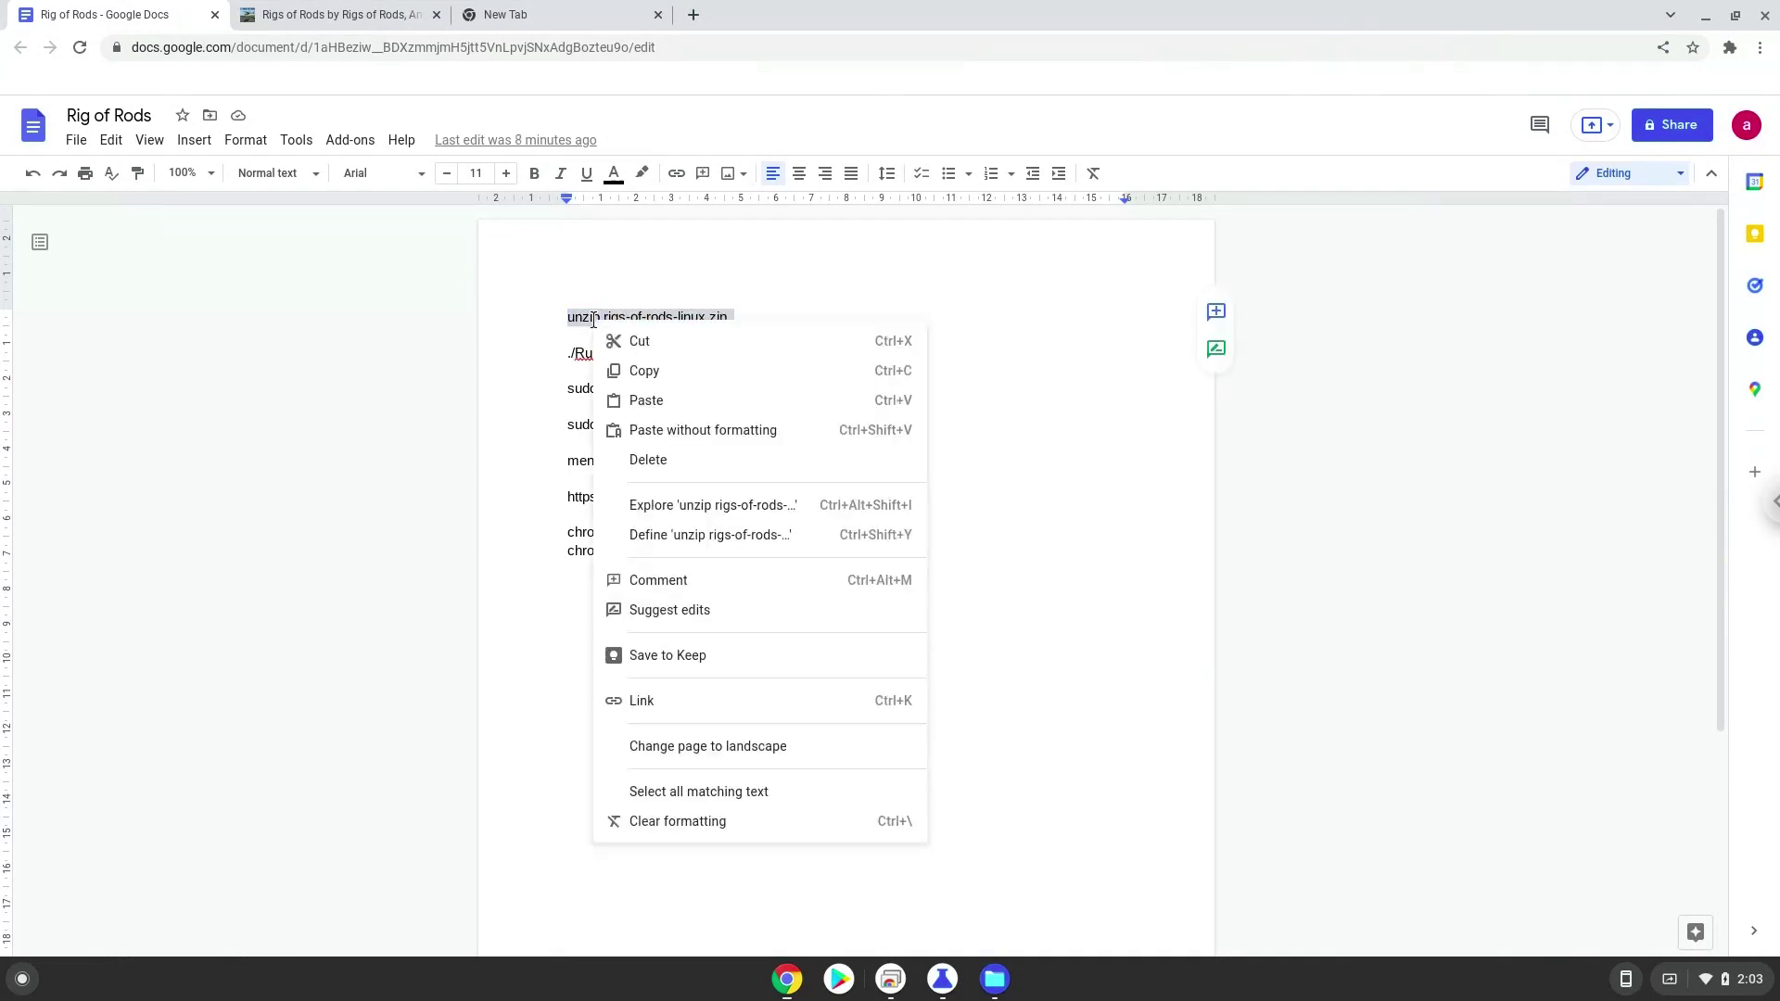
{"action": "left_click", "coordinate": [651, 372]}
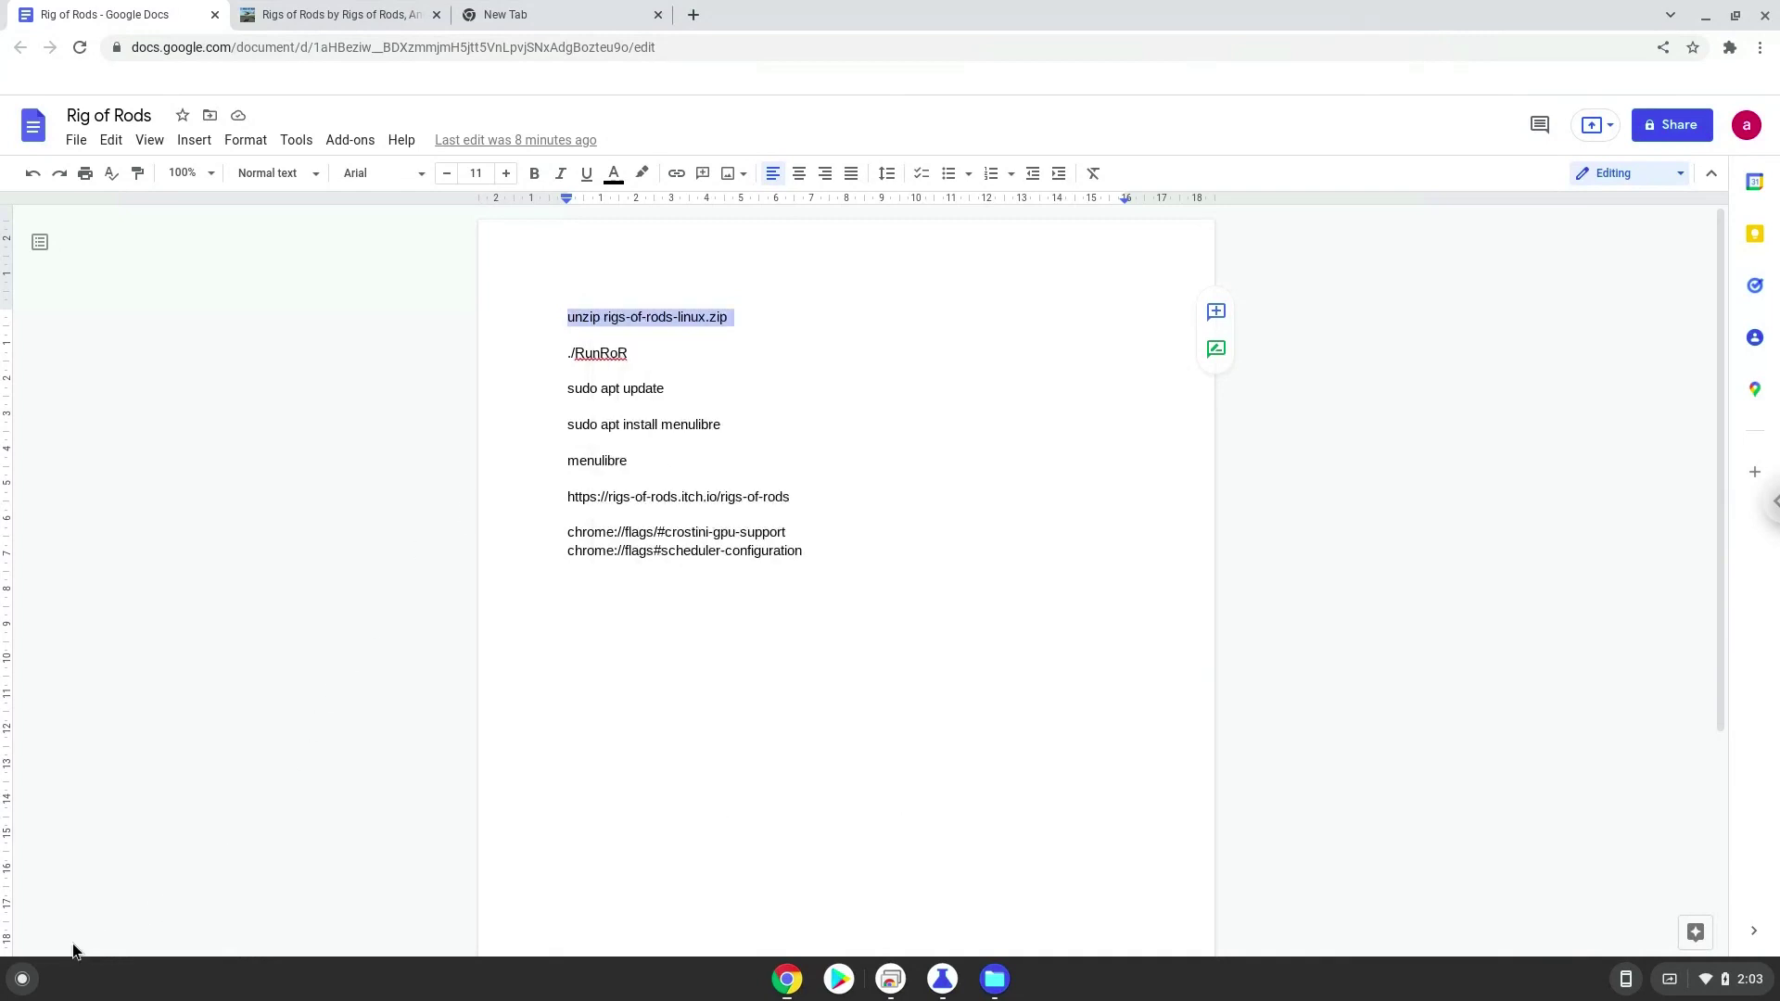
- Open the launcher search to find the Terminal app
{"action": "left_click", "coordinate": [22, 980]}
{"action": "type", "text": "t"}
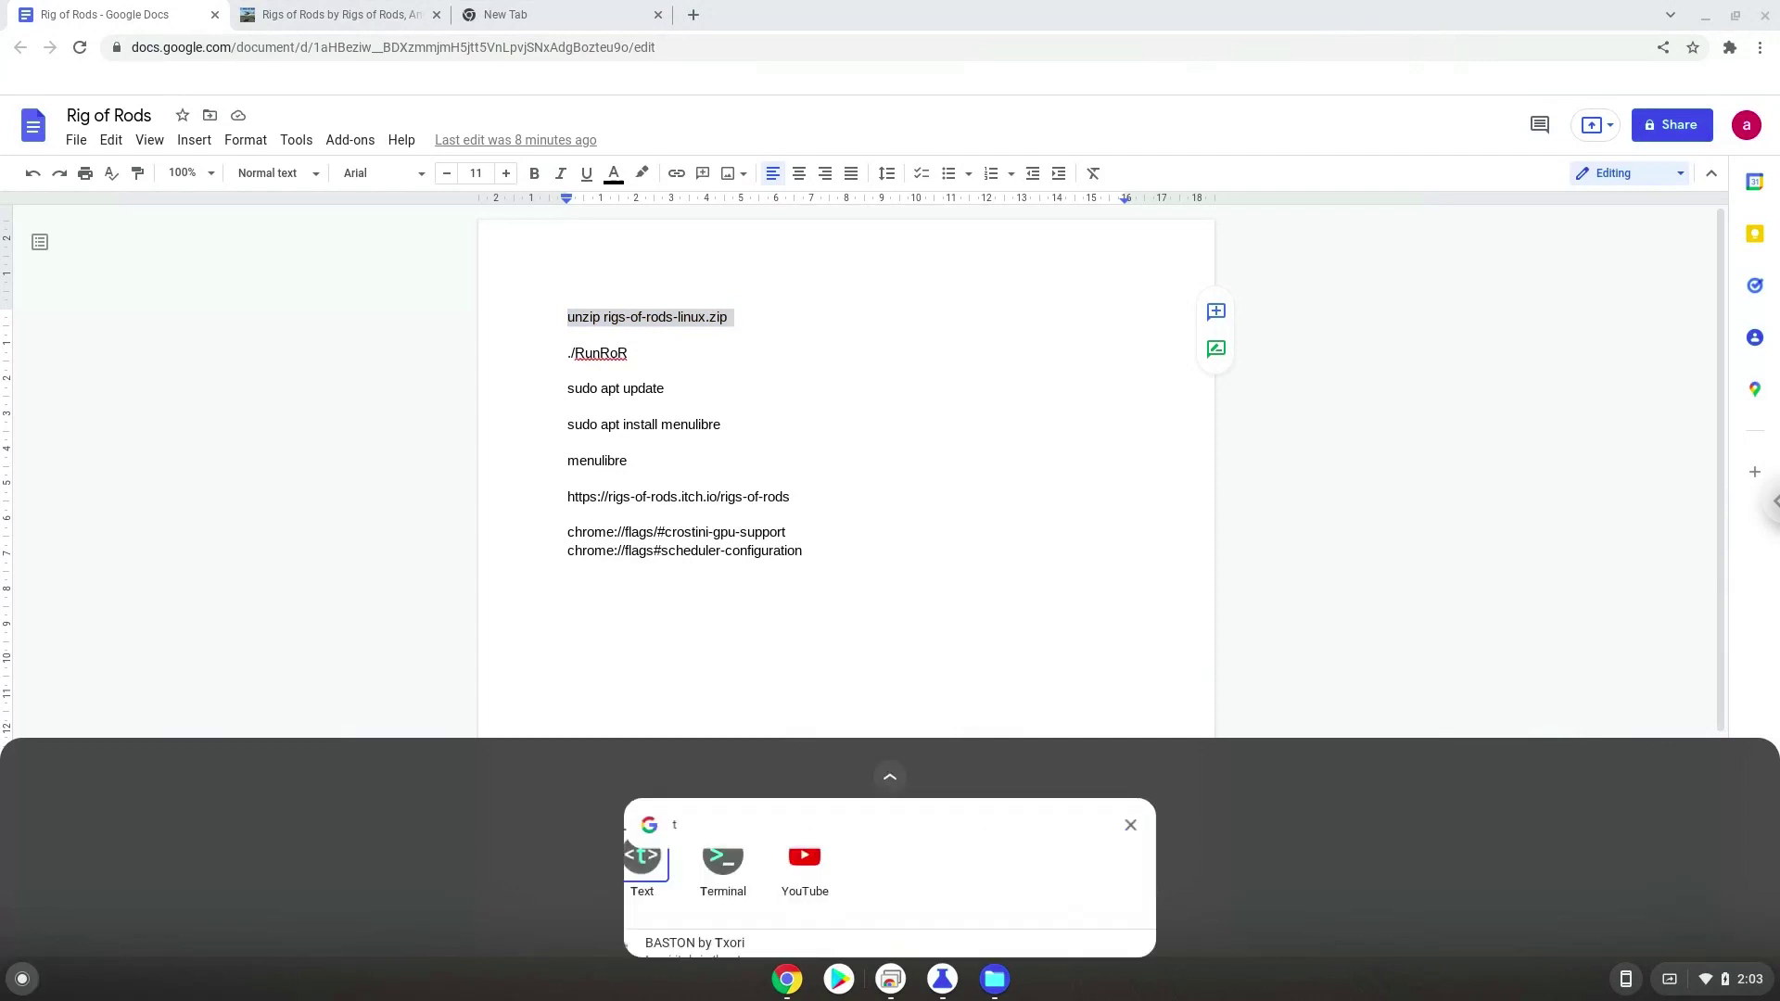
{"action": "type", "text": "er"}
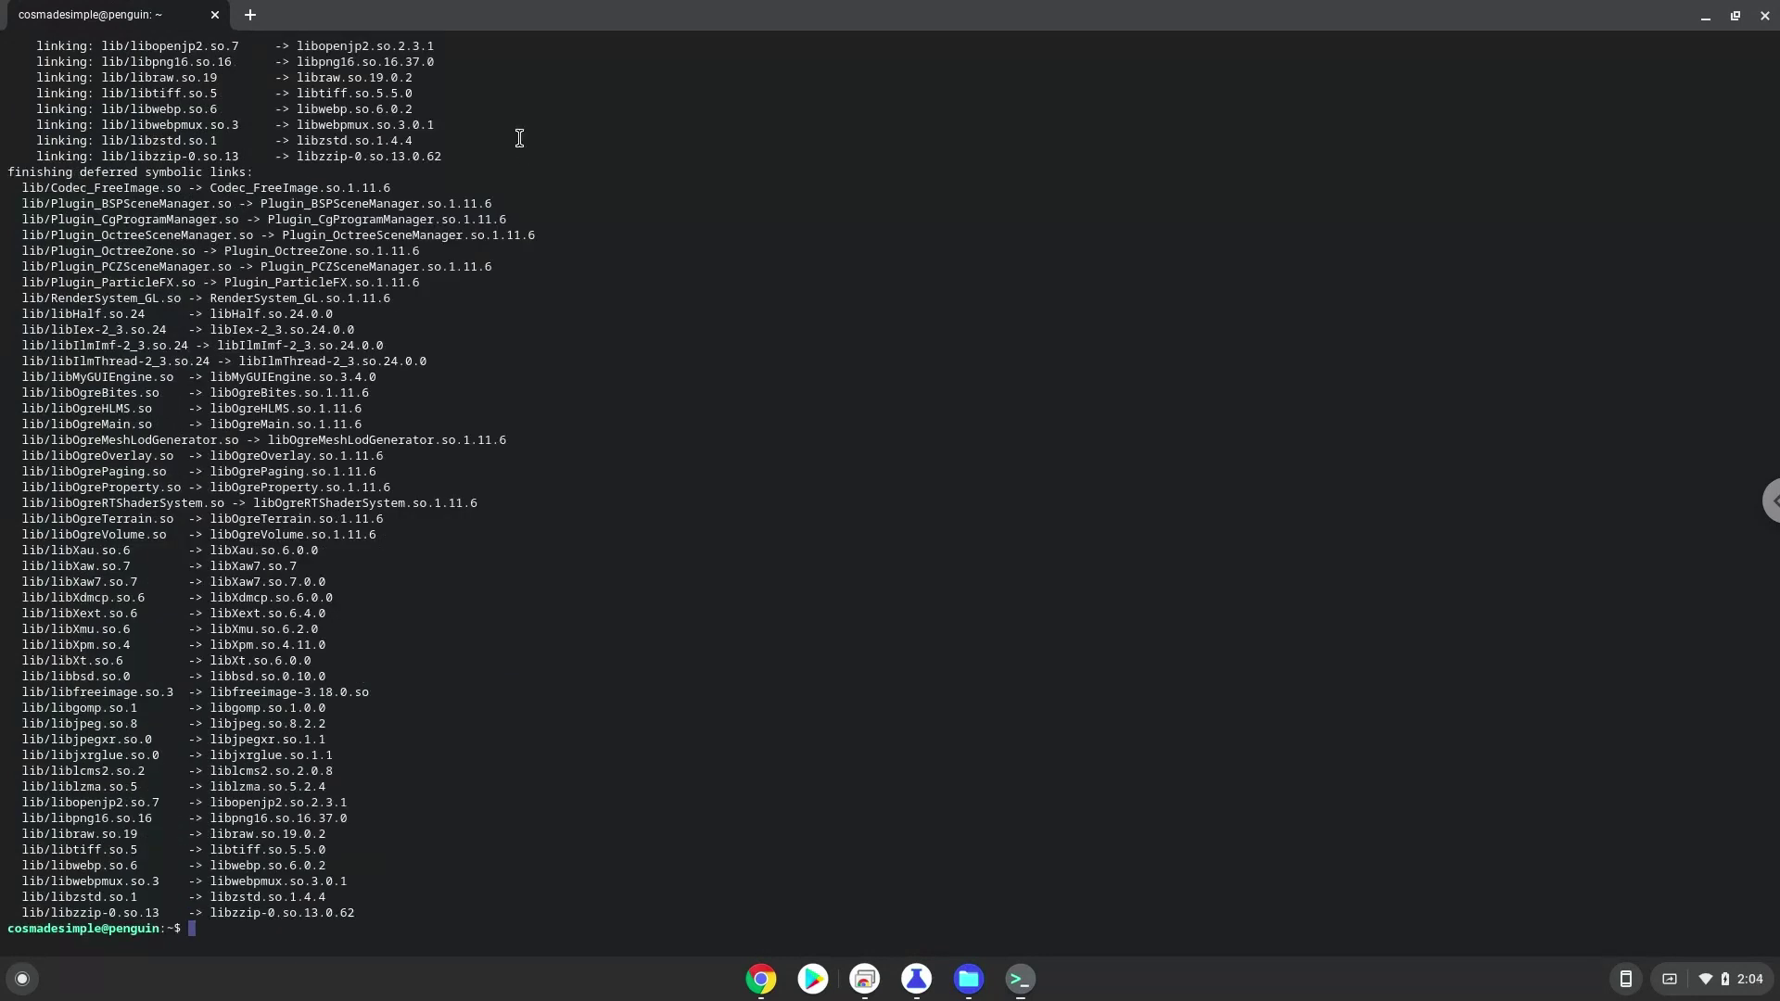
- Copy the './RunRoR' command from the notes and switch to the Terminal
{"action": "left_click", "coordinate": [762, 979]}
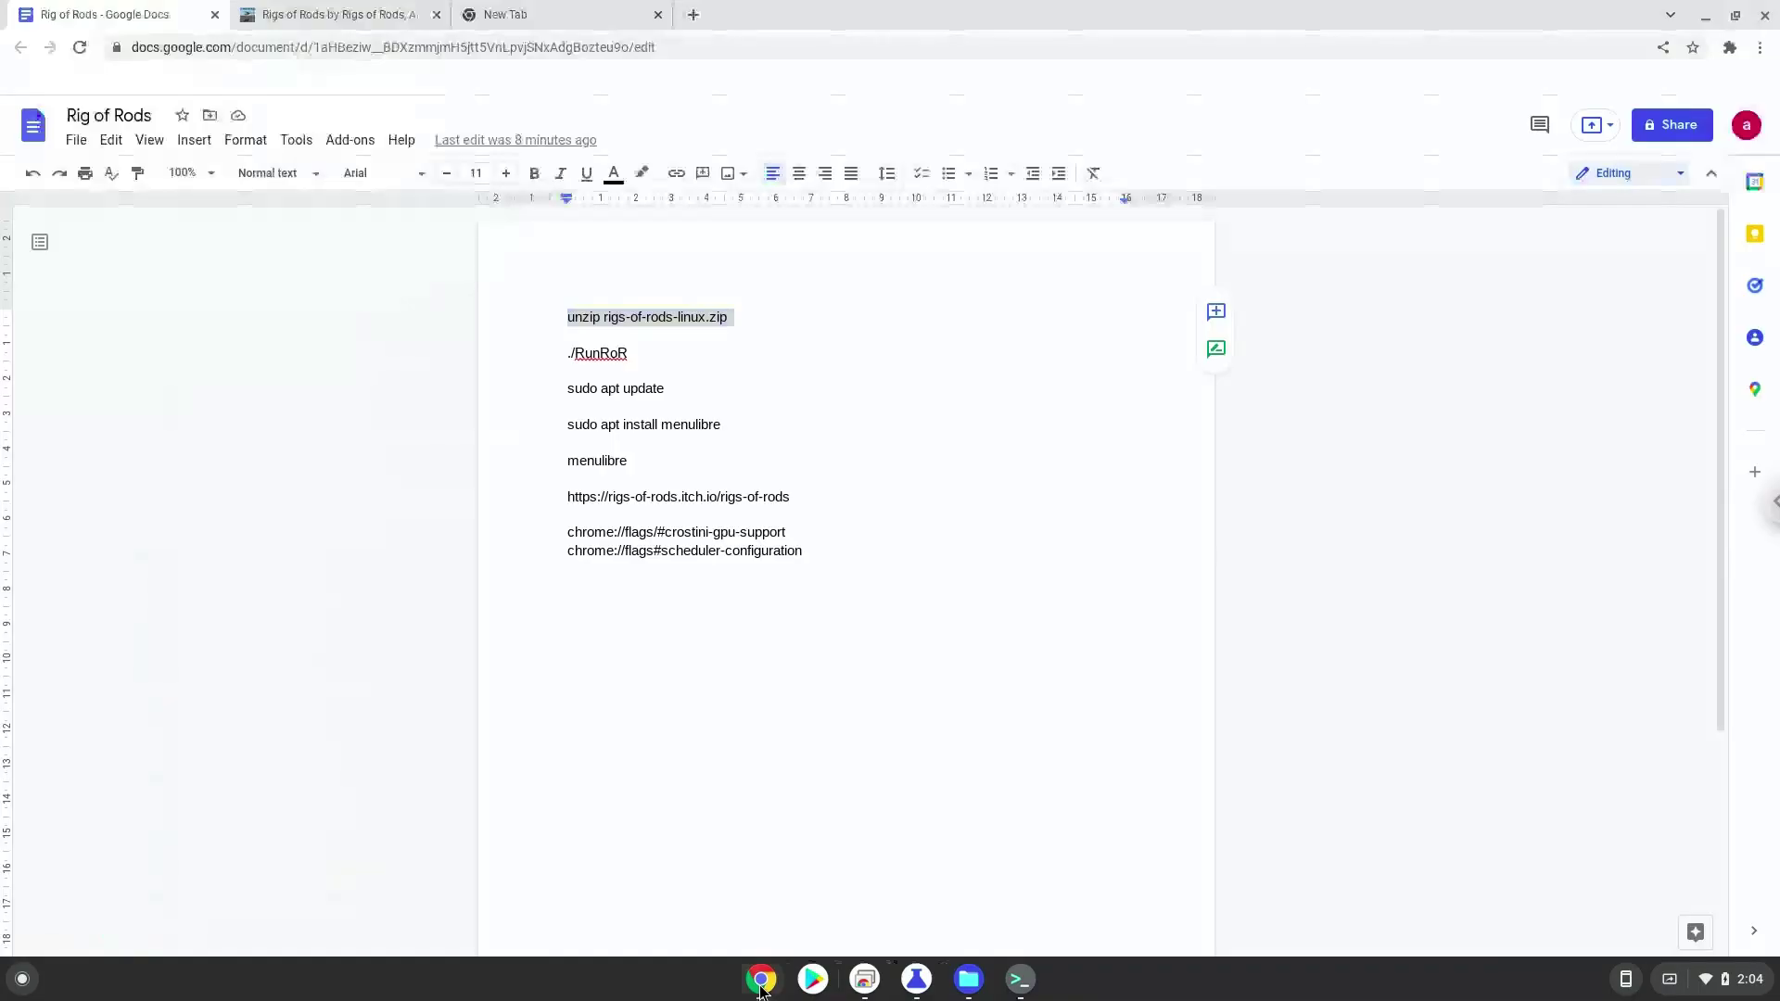
{"action": "double_click", "coordinate": [596, 353]}
{"action": "right_click", "coordinate": [596, 352]}
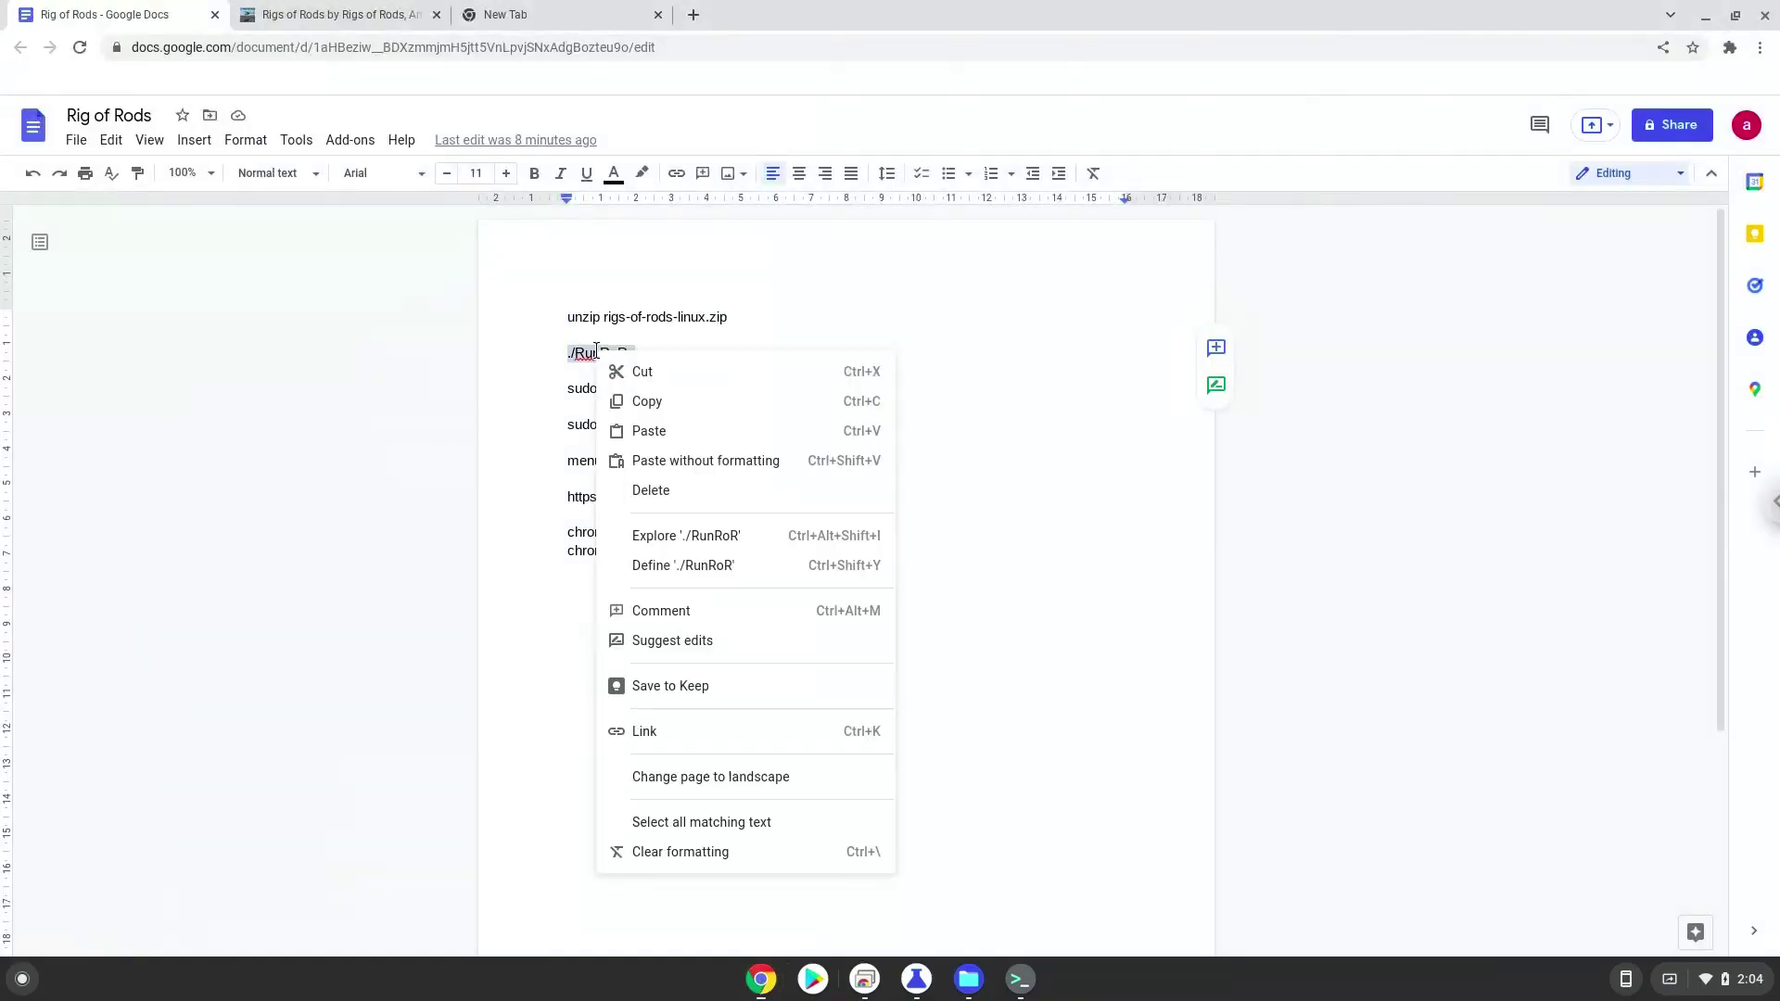
{"action": "left_click", "coordinate": [647, 401]}
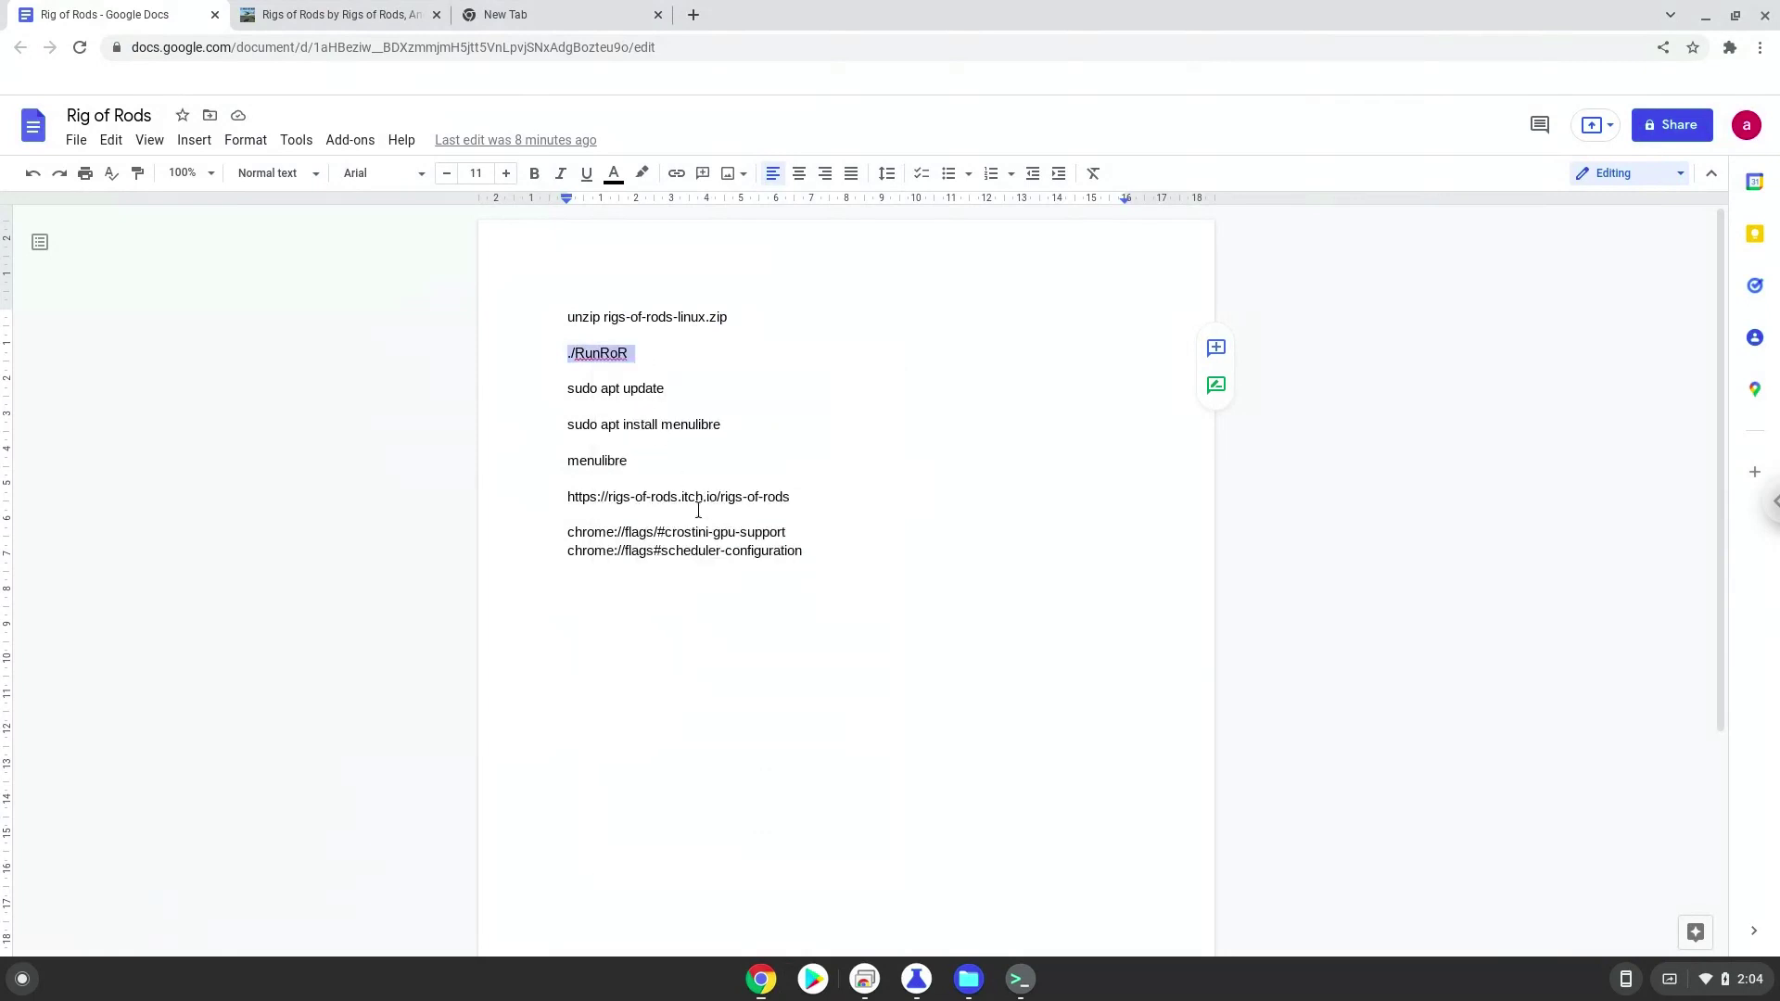
{"action": "left_click", "coordinate": [1018, 979]}
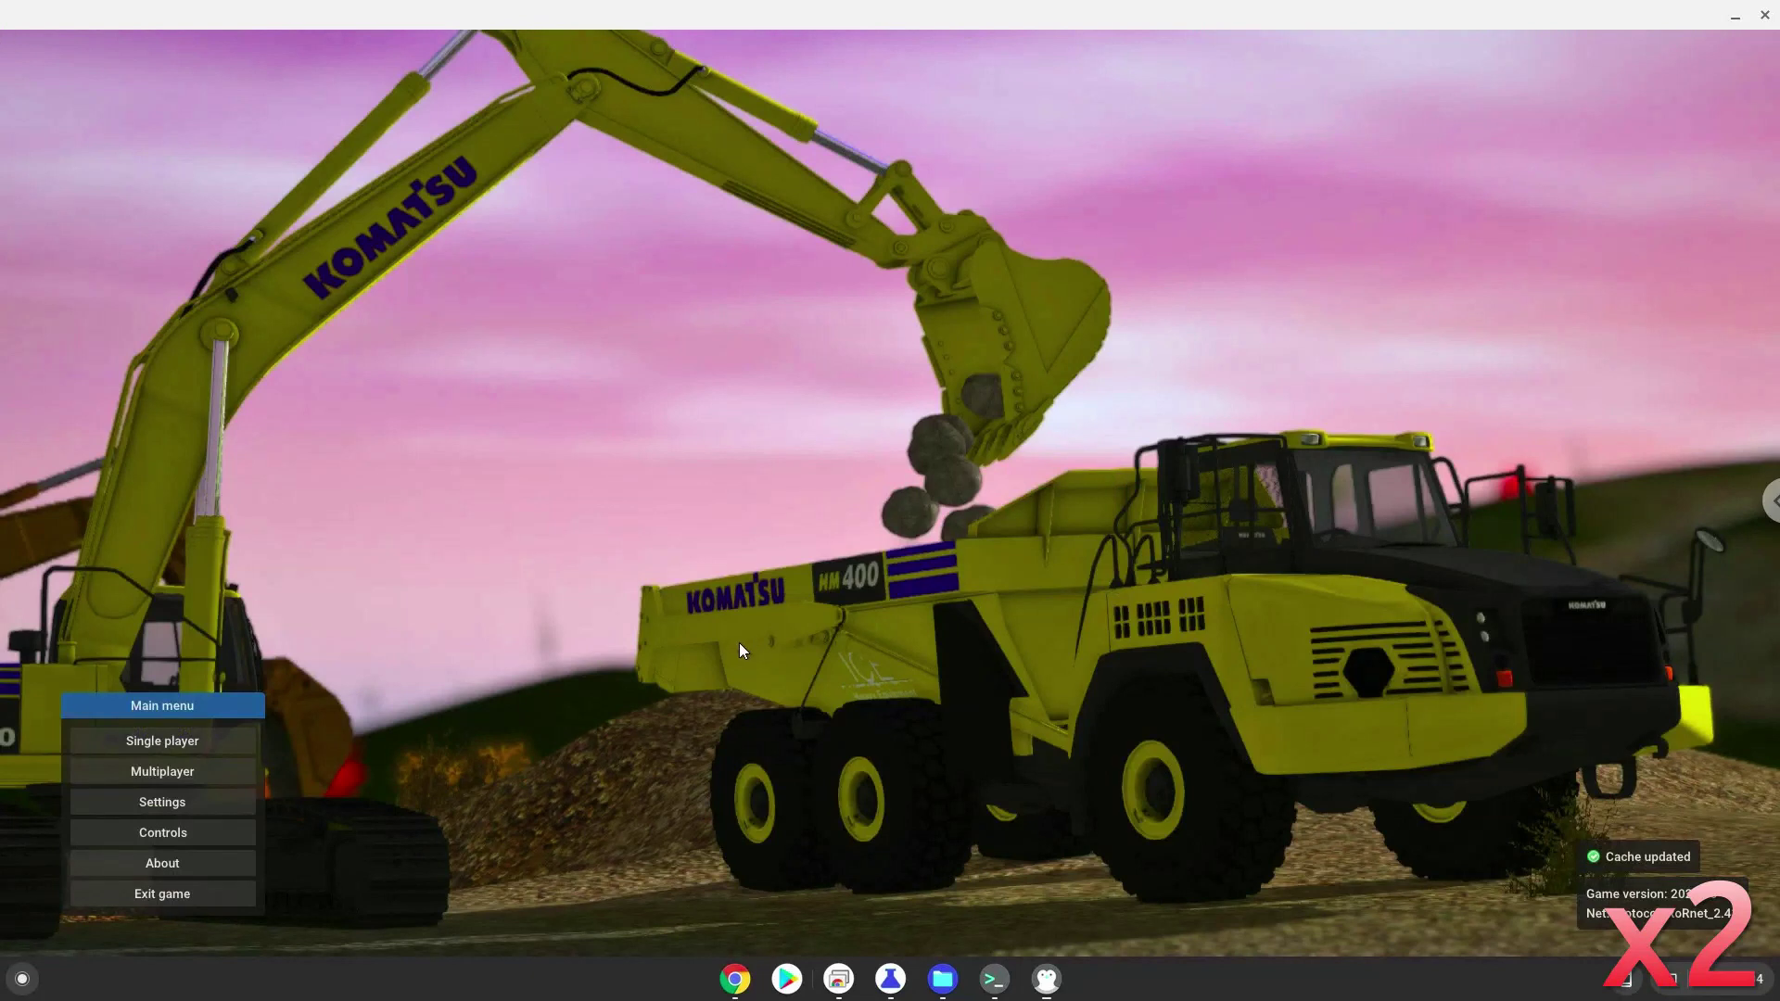
- Play a single player session on Simple Test Terrain, then close Rigs of Rods
{"action": "left_click", "coordinate": [205, 745]}
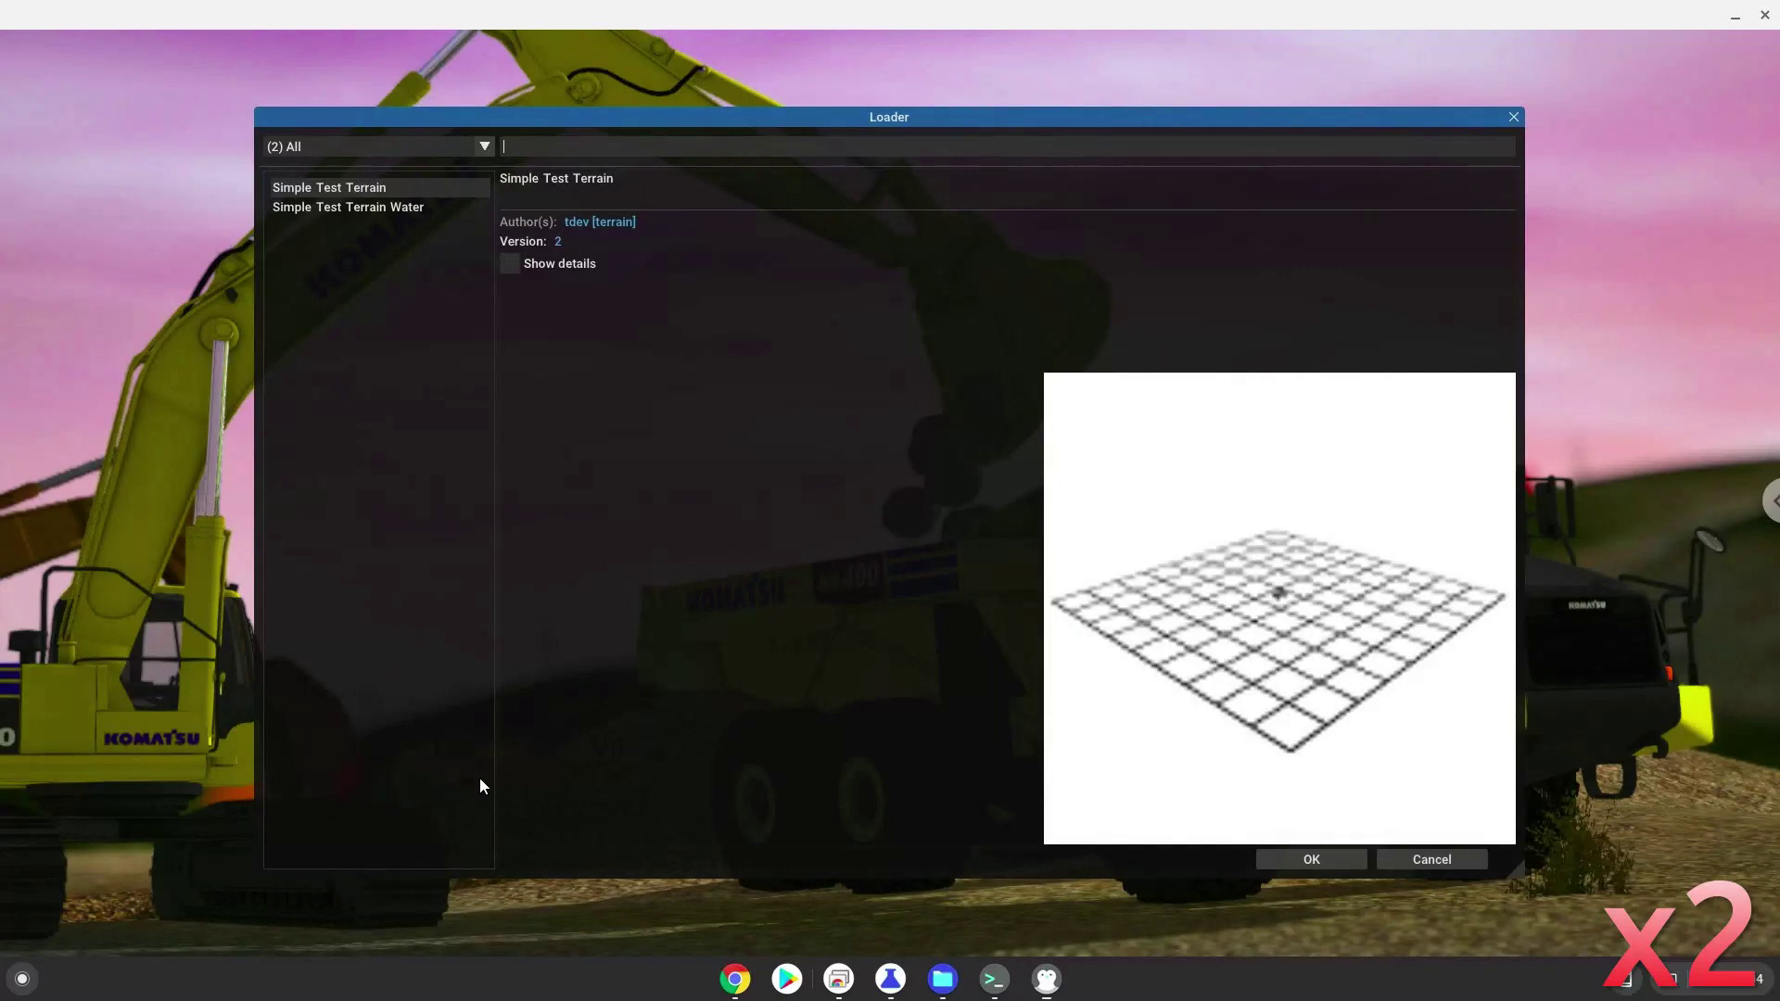
{"action": "left_click", "coordinate": [1296, 862]}
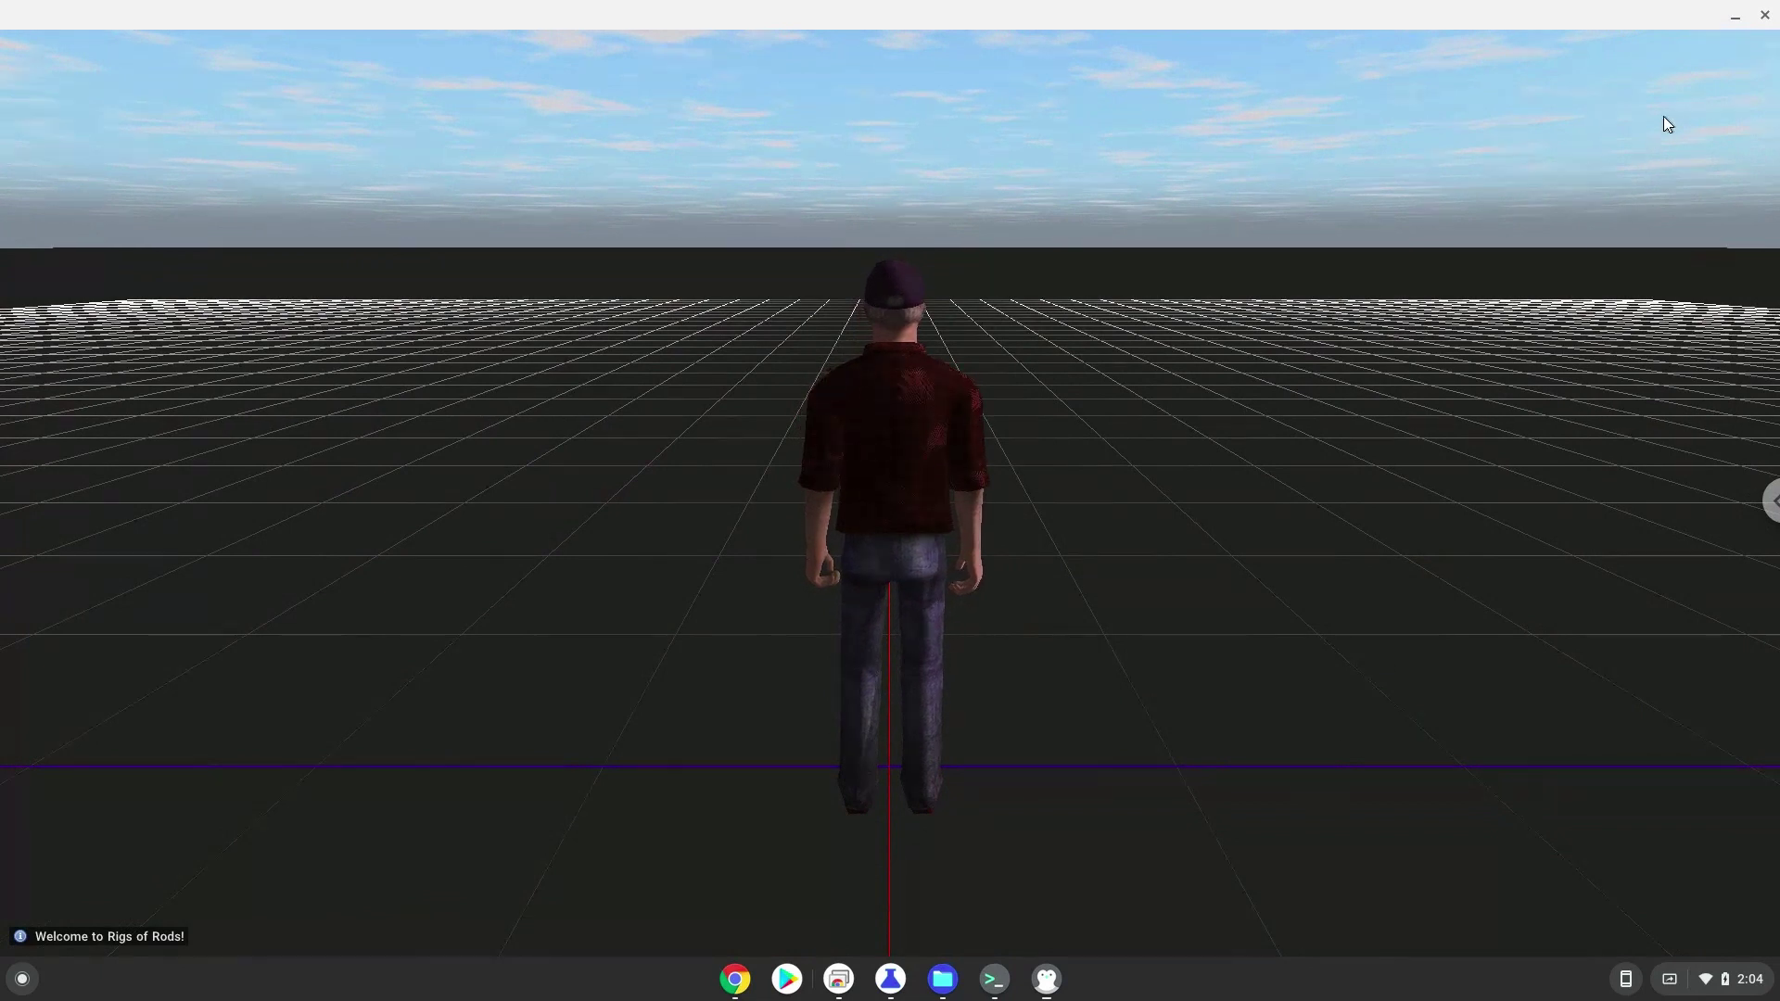
{"action": "mouse_move", "coordinate": [1743, 38]}
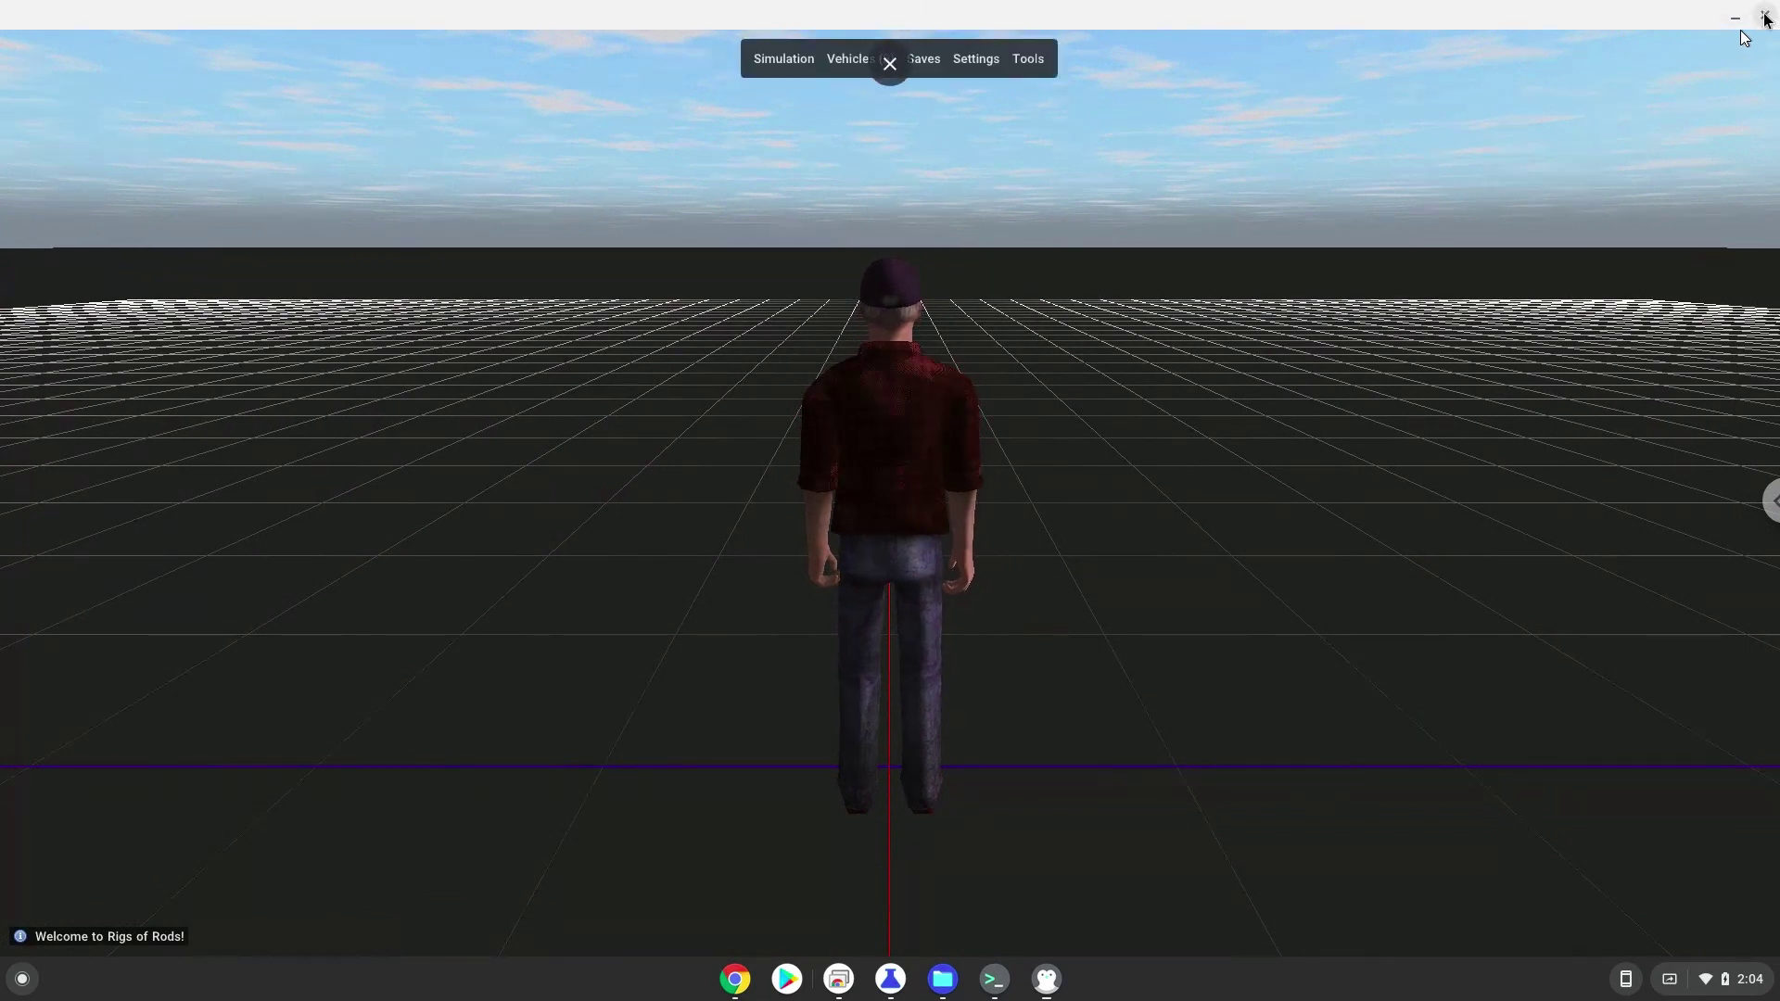
{"action": "left_click", "coordinate": [1766, 19]}
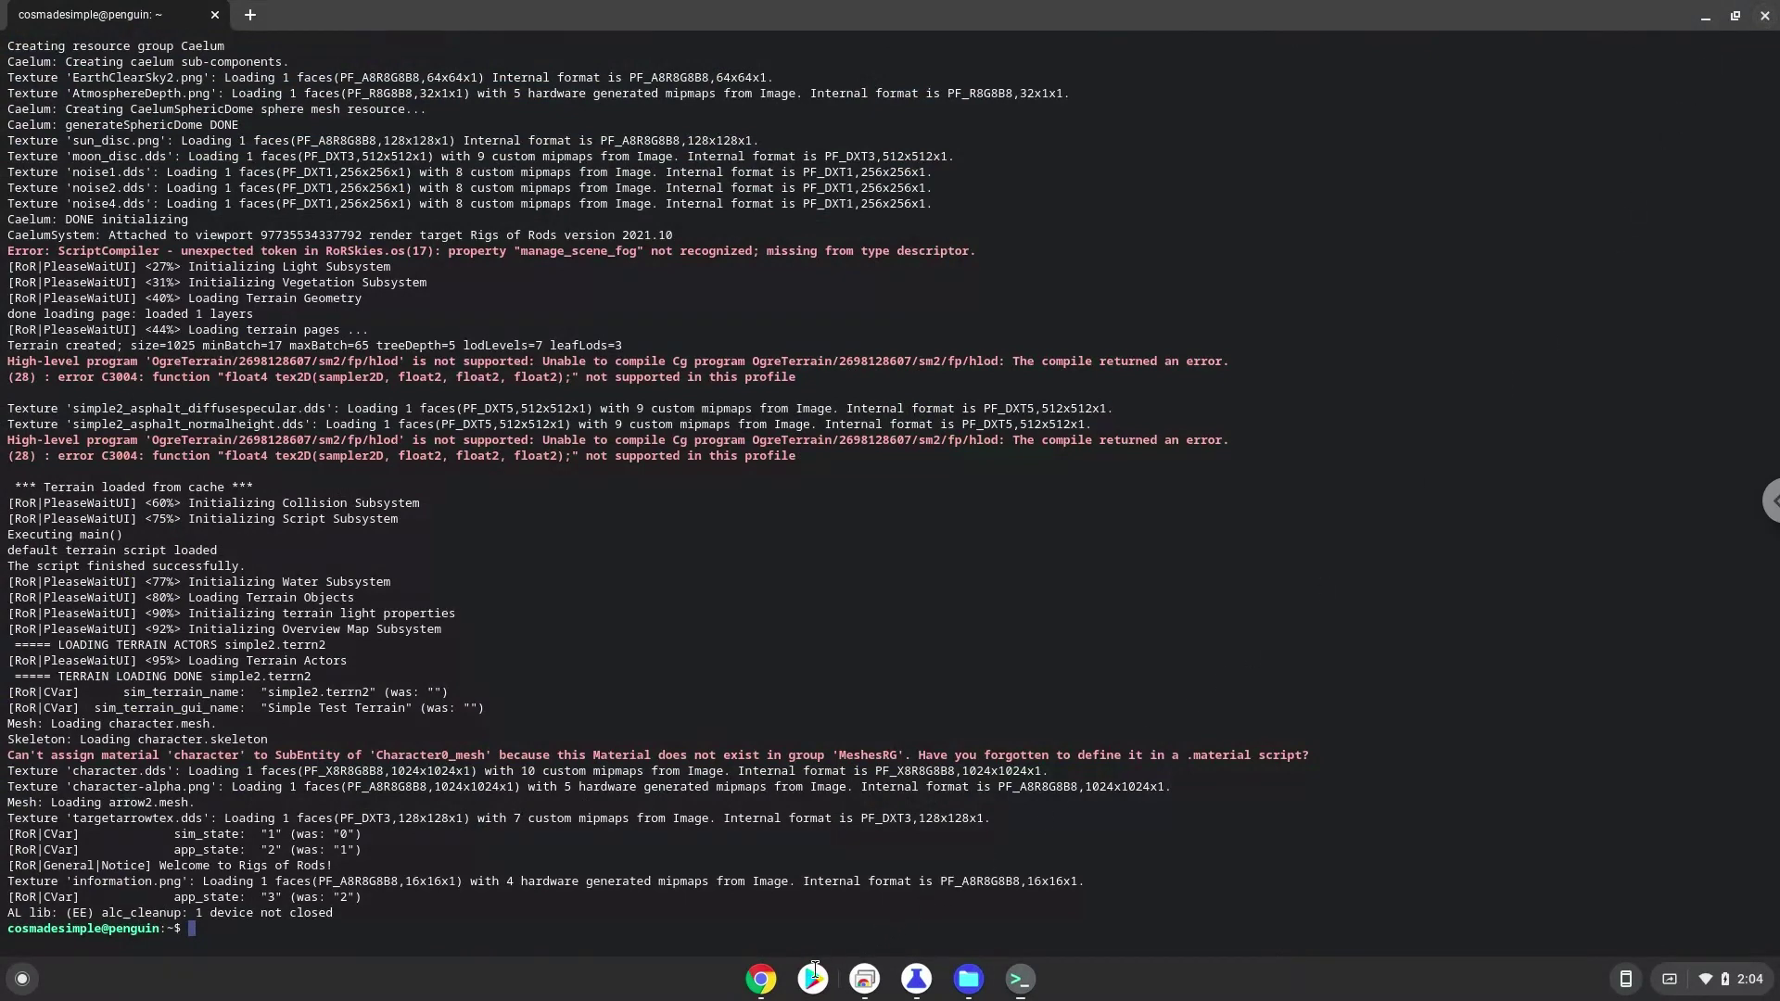
- Copy 'sudo apt update' from the Docs notes and run it in Terminal, leaving 28 upgradable packages
{"action": "left_click", "coordinate": [770, 985]}
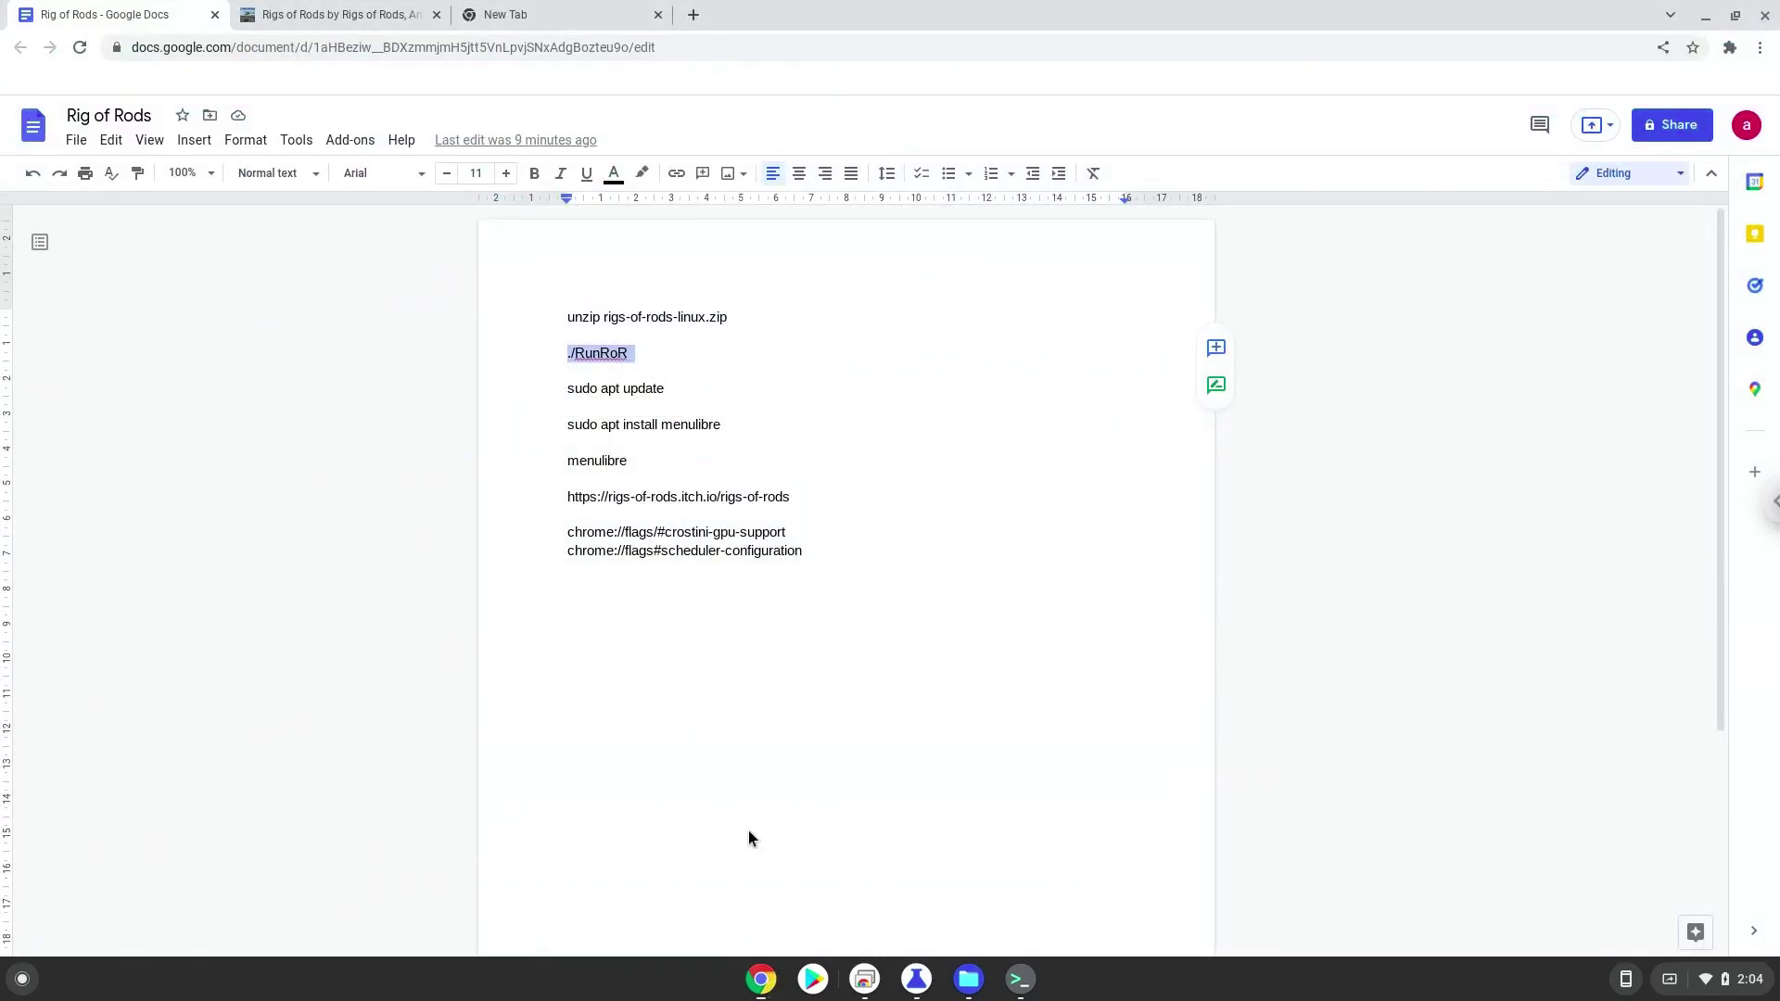
{"action": "triple_click", "coordinate": [645, 392]}
{"action": "right_click", "coordinate": [645, 391]}
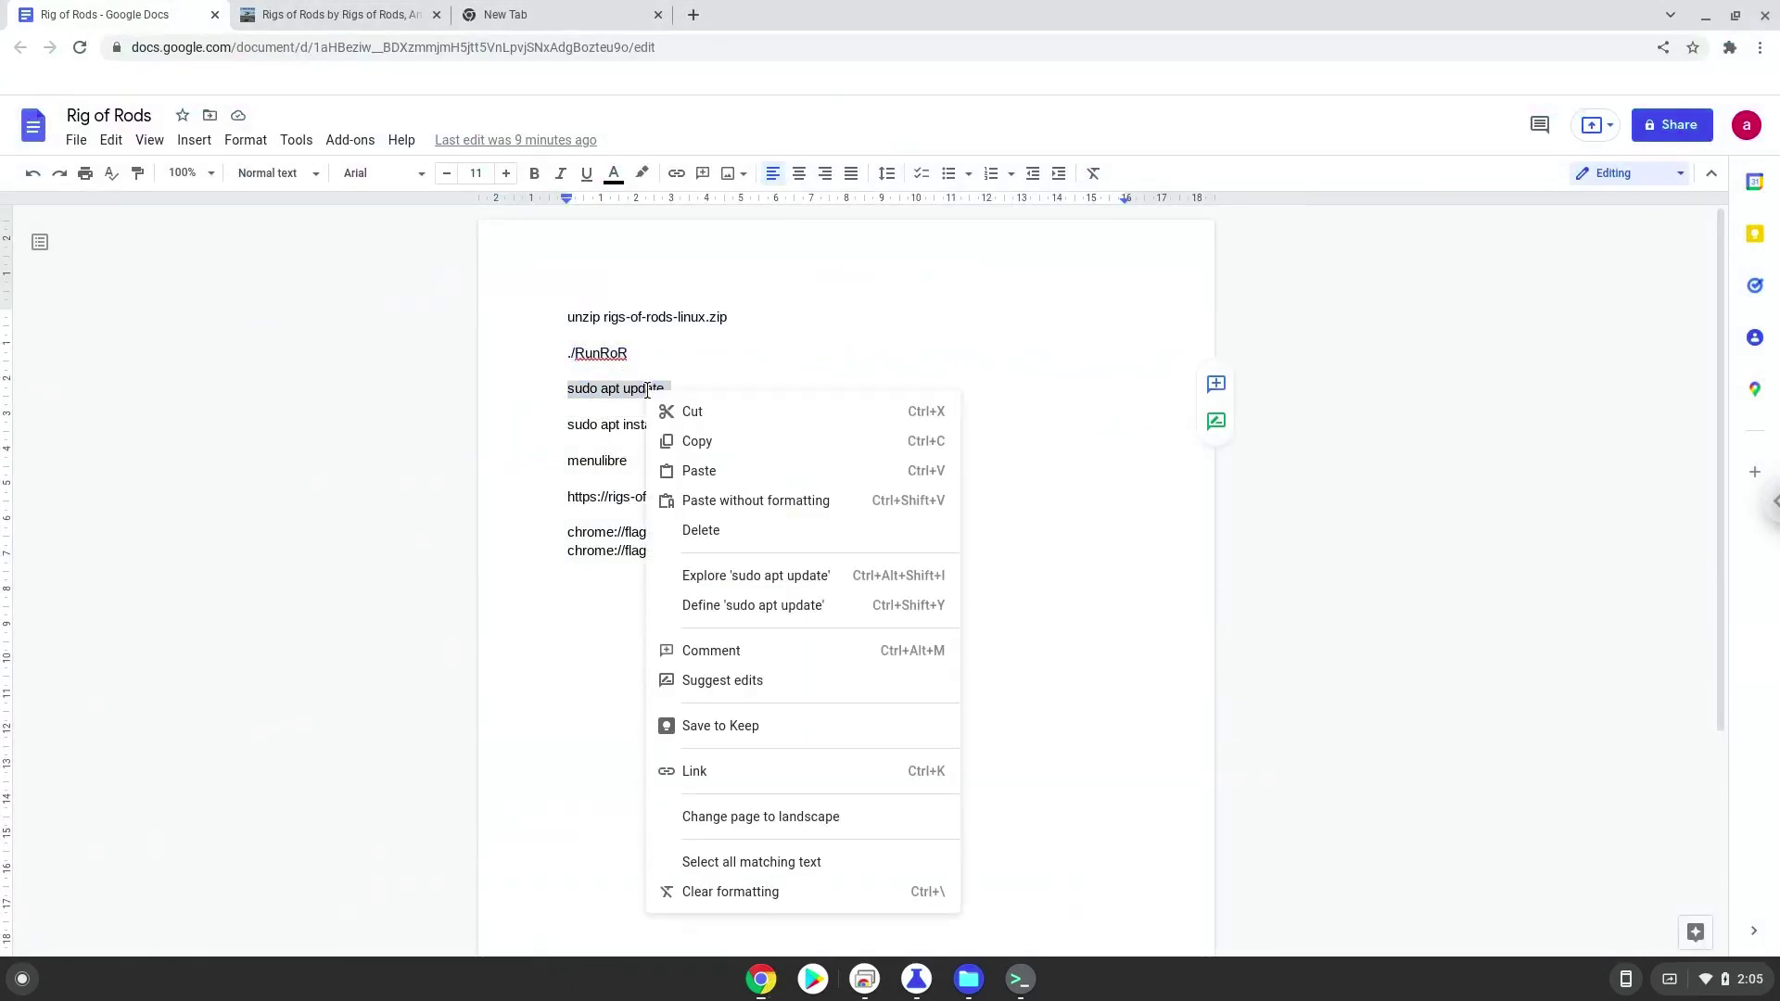
{"action": "left_click", "coordinate": [686, 440]}
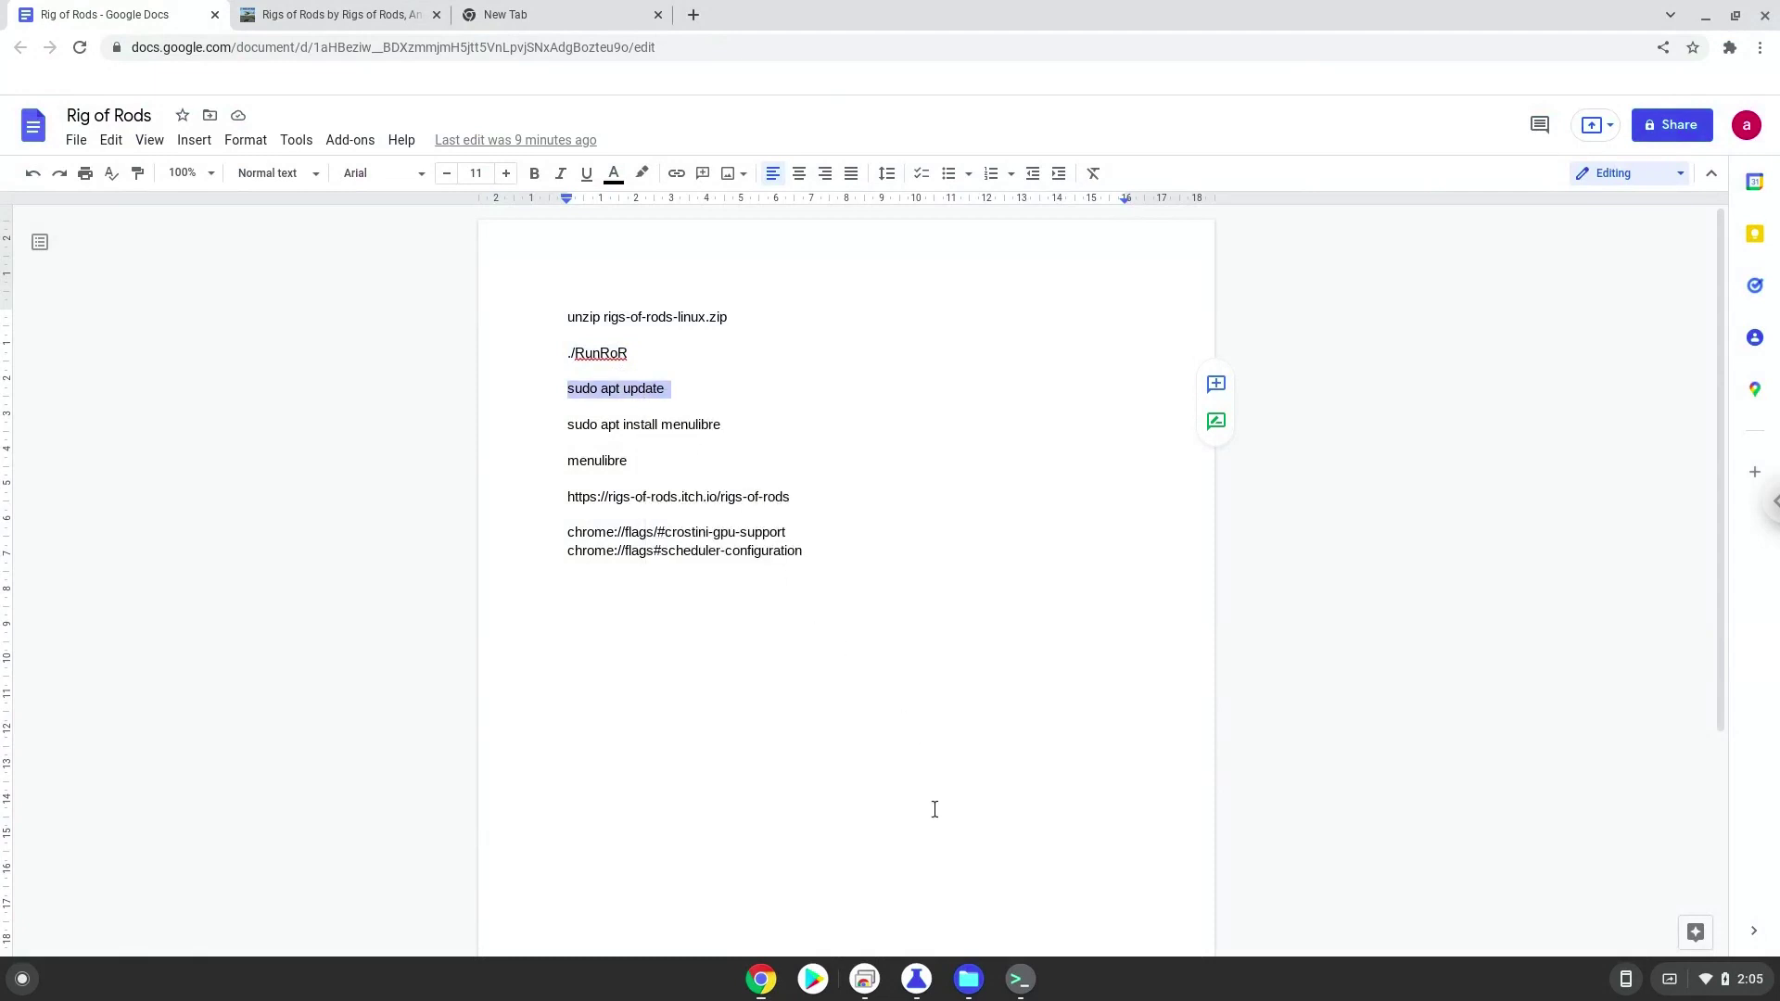
{"action": "left_click", "coordinate": [1018, 981]}
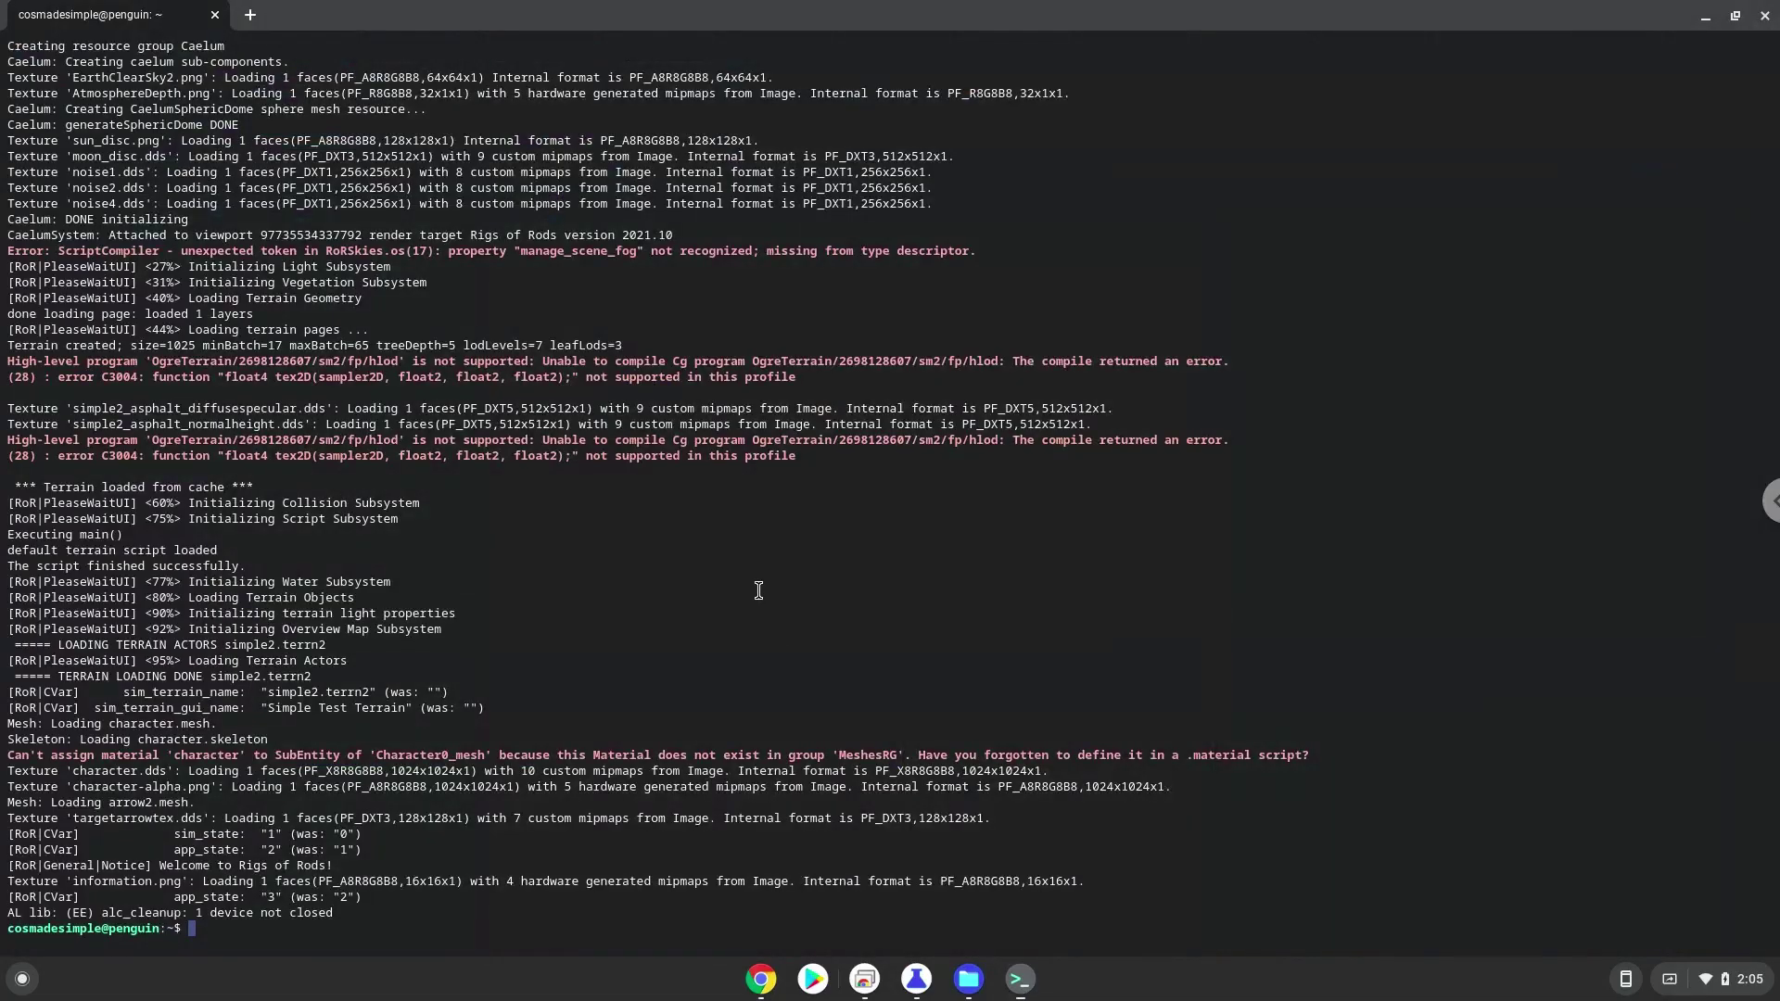
{"action": "key", "text": "ctrl+shift+v"}
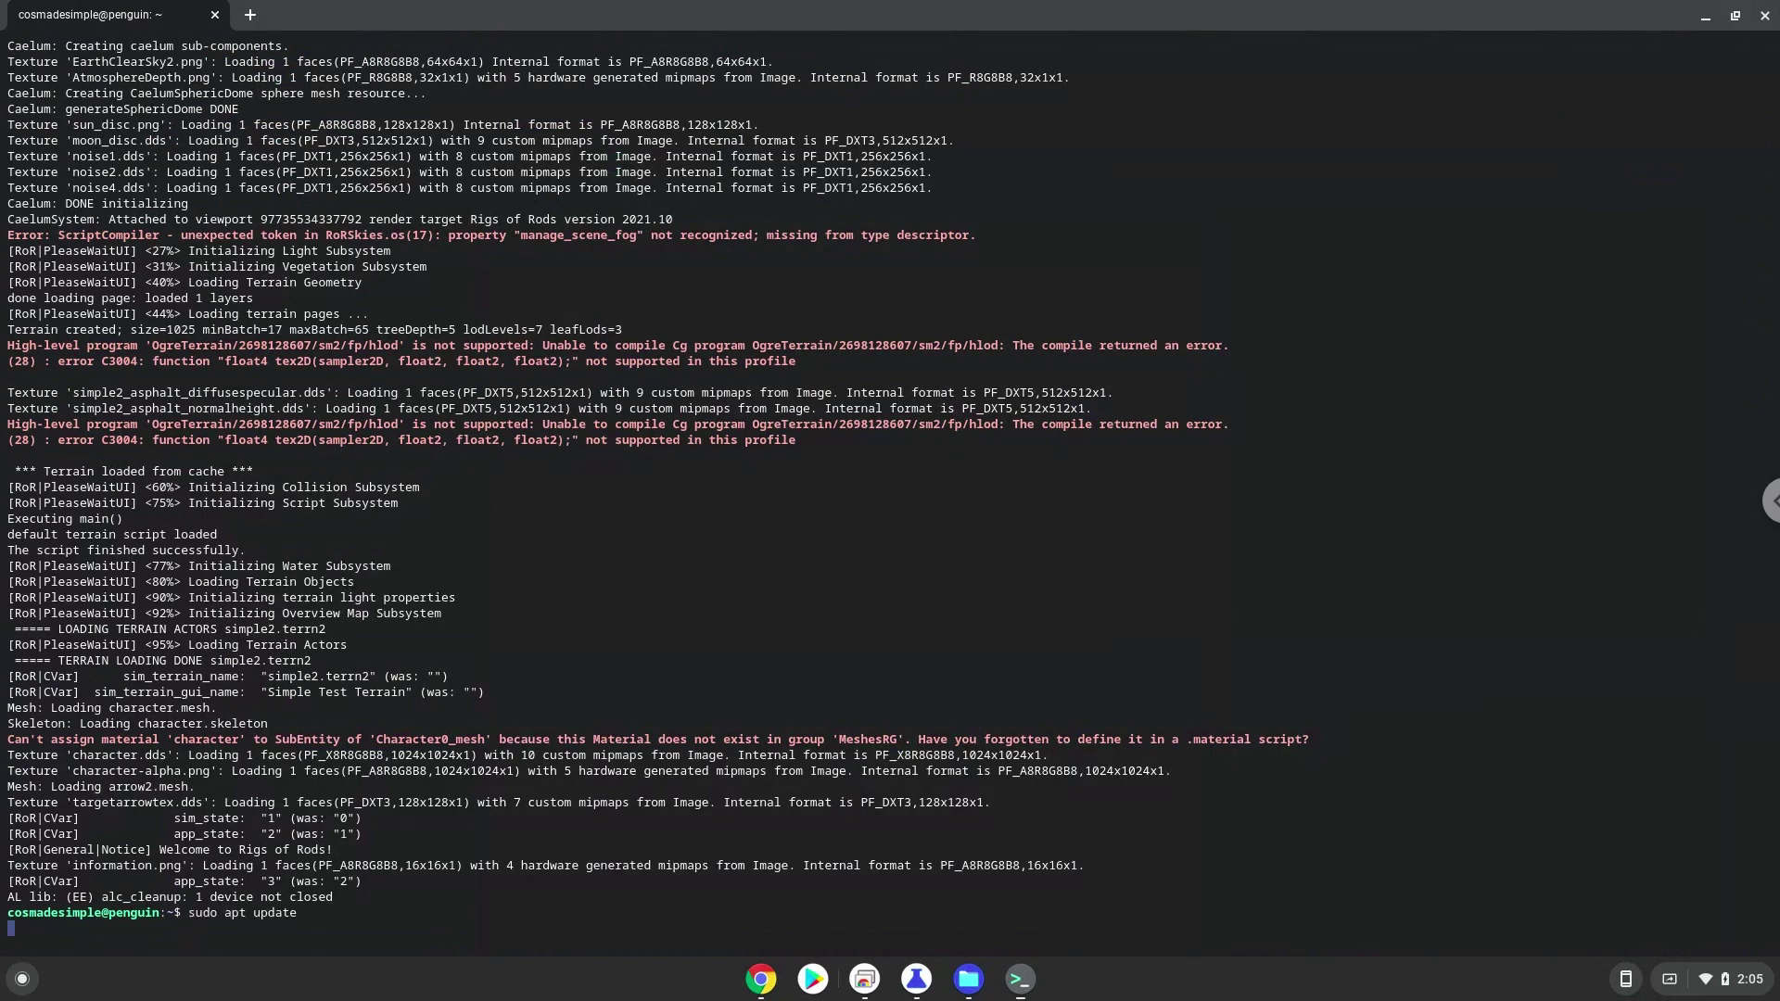
{"action": "key", "text": "Return"}
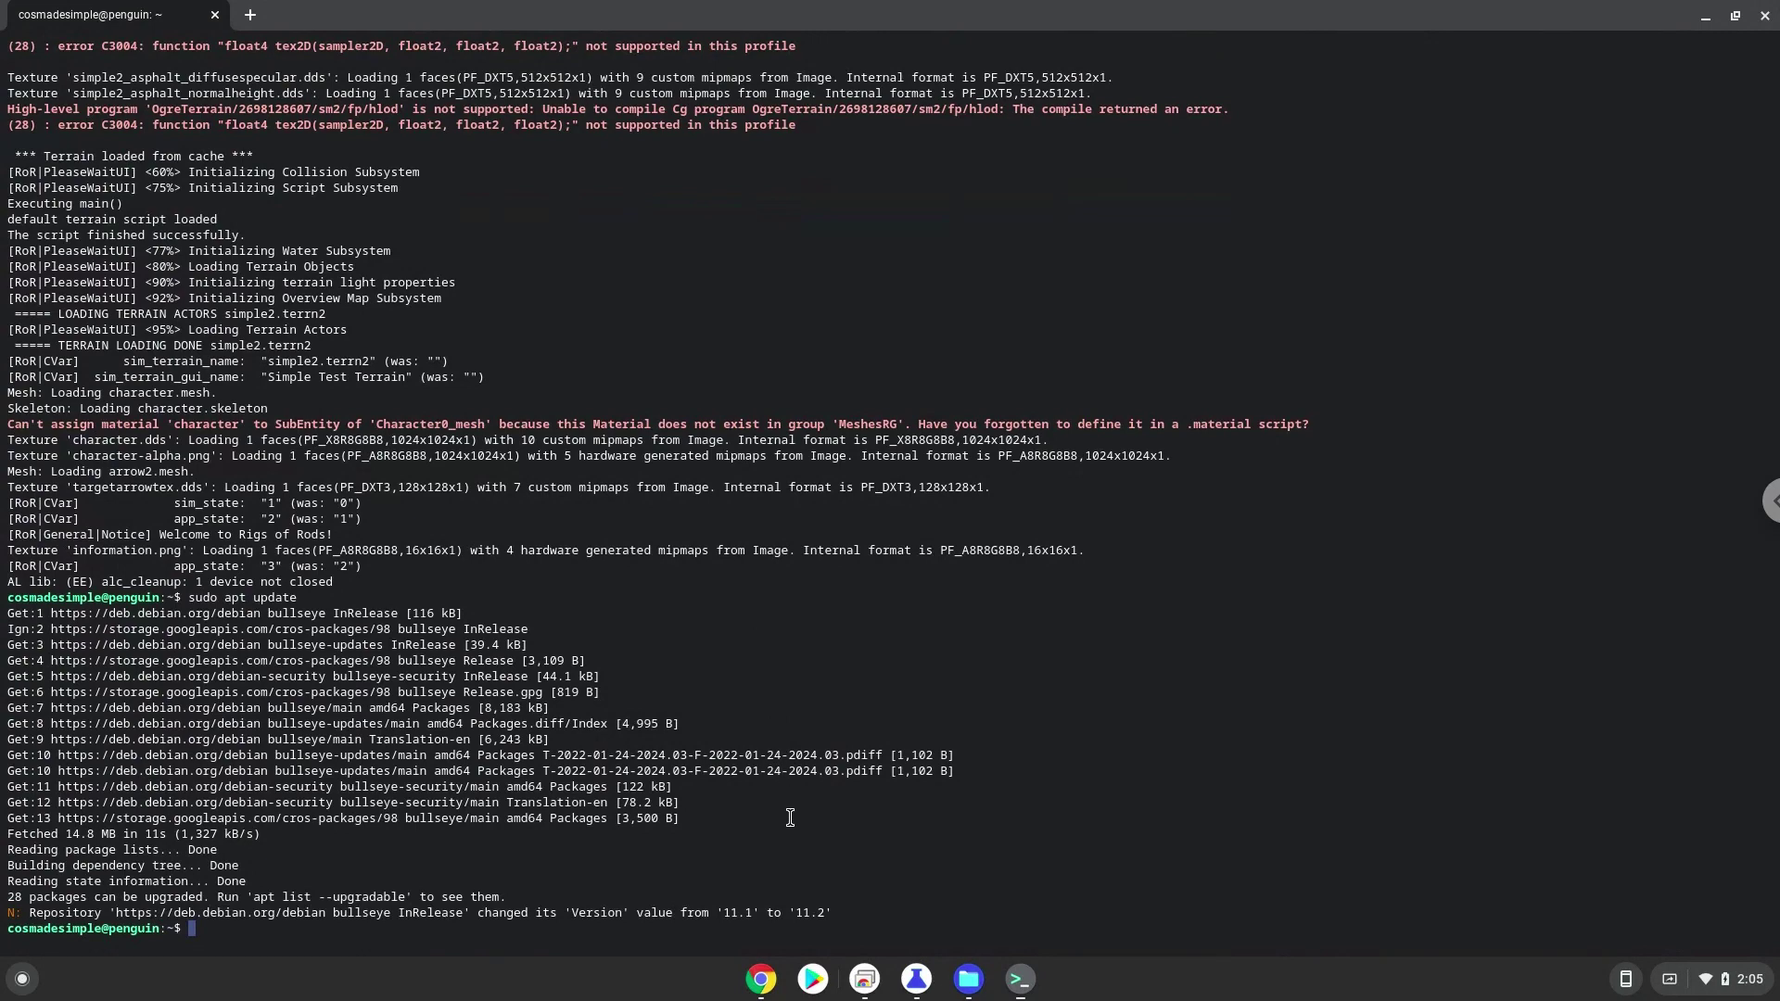
- Copy 'sudo apt install menulibre' from the notes, run it, and accept the 15 extra packages
{"action": "left_click", "coordinate": [762, 991]}
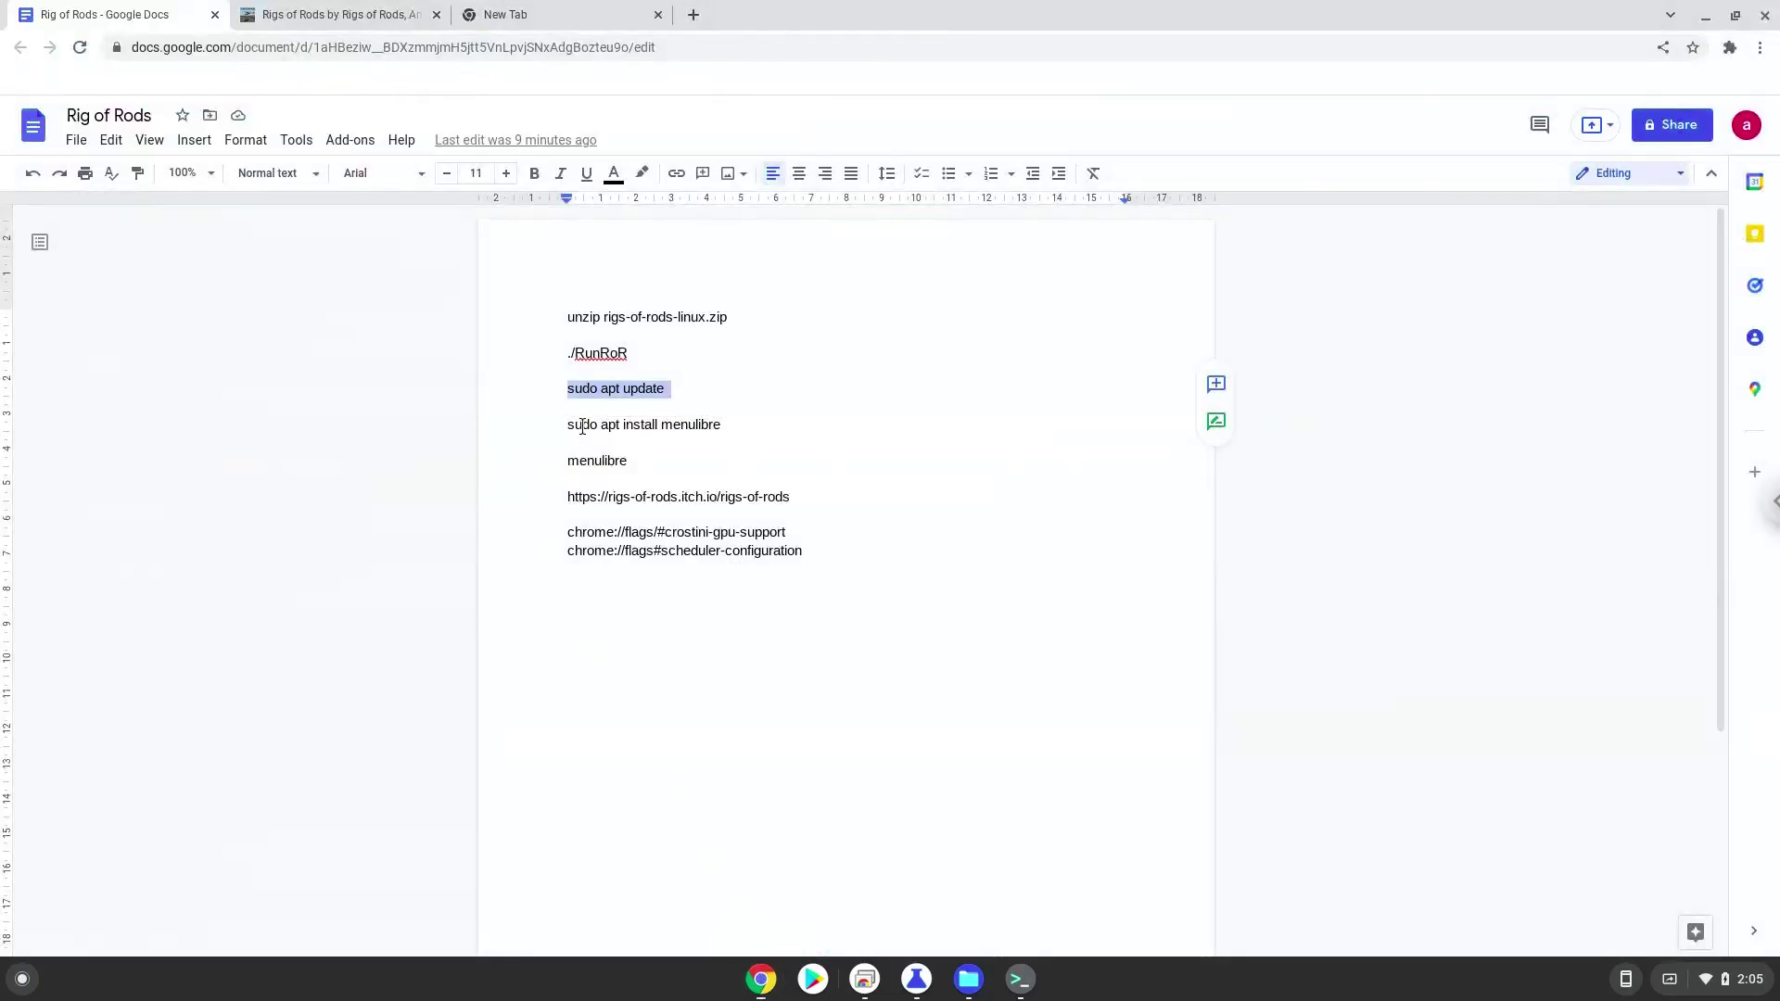
{"action": "triple_click", "coordinate": [583, 426]}
{"action": "right_click", "coordinate": [583, 428]}
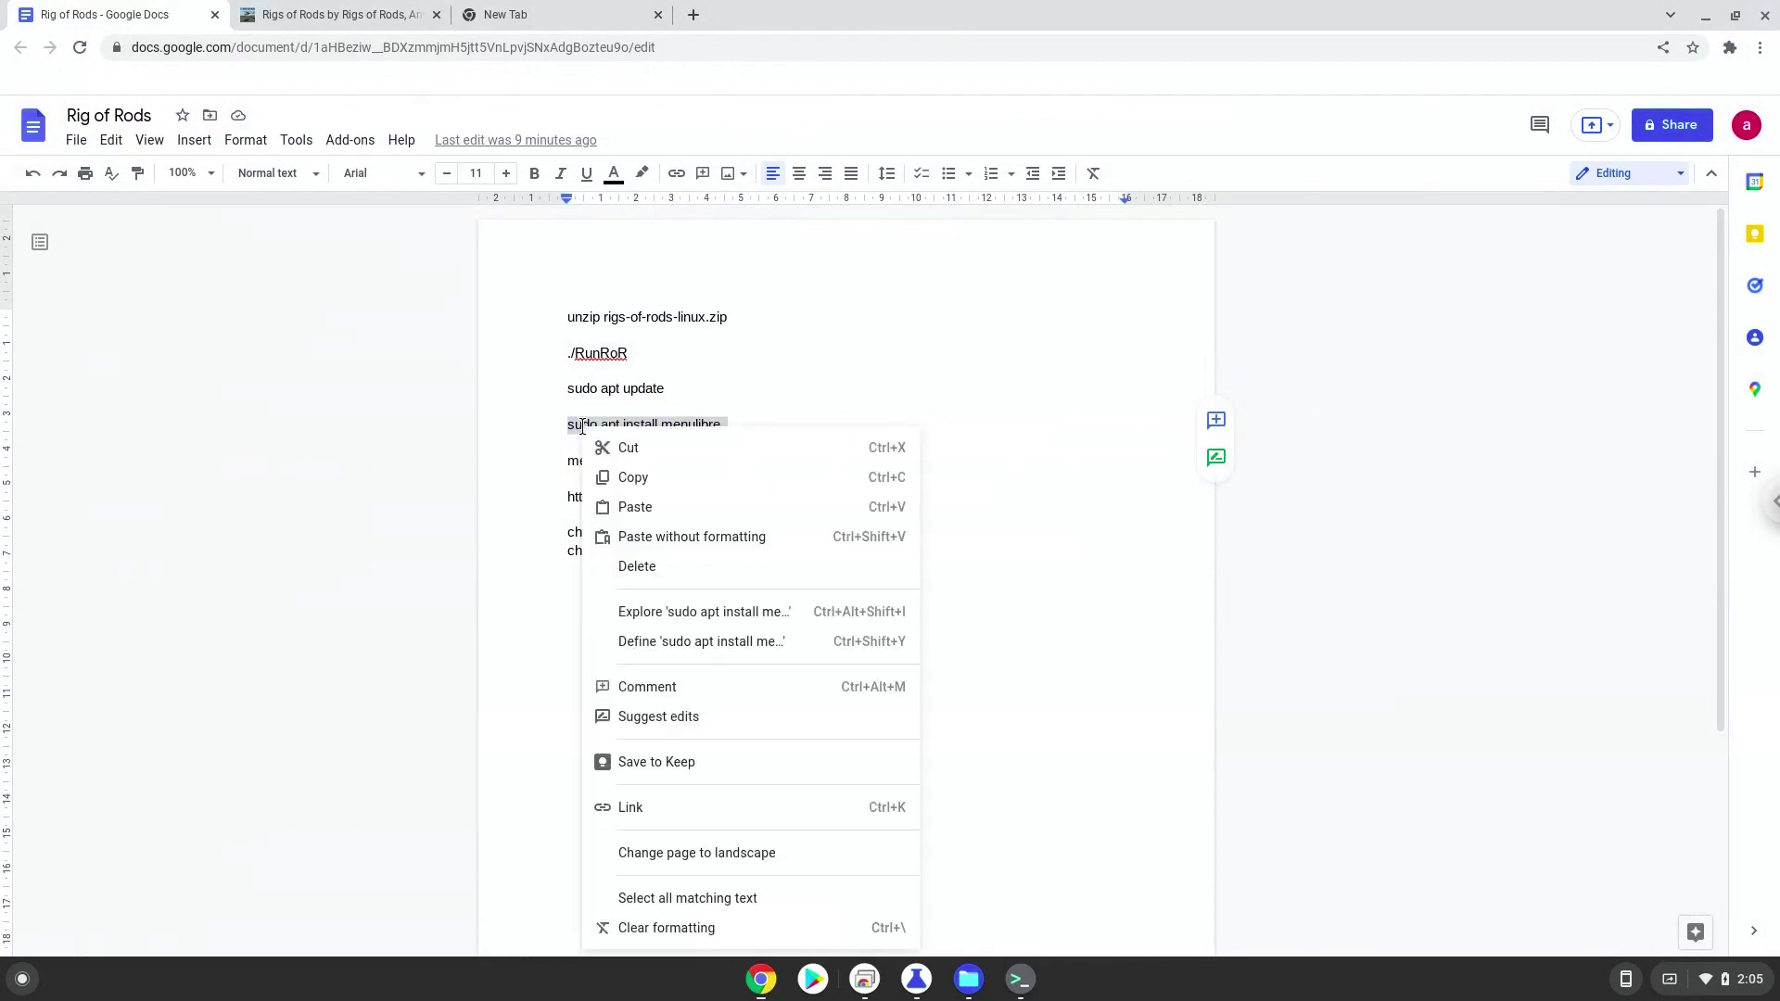
{"action": "left_click", "coordinate": [635, 481]}
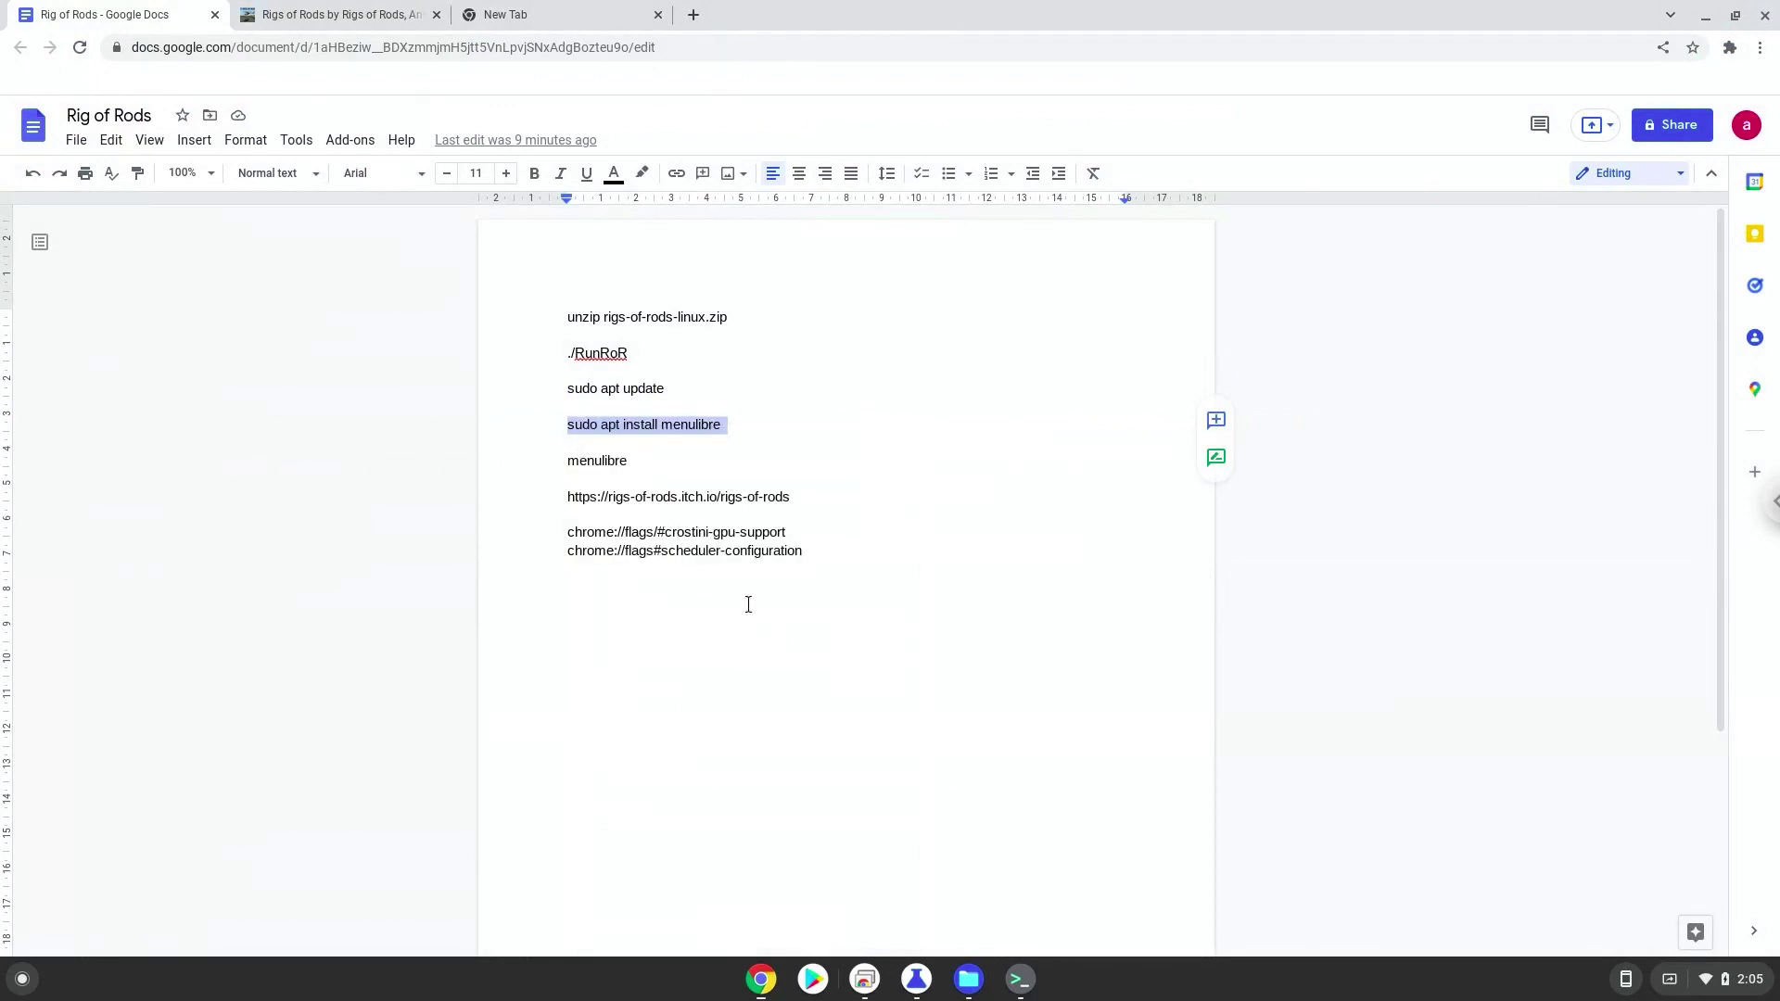
{"action": "left_click", "coordinate": [1020, 980]}
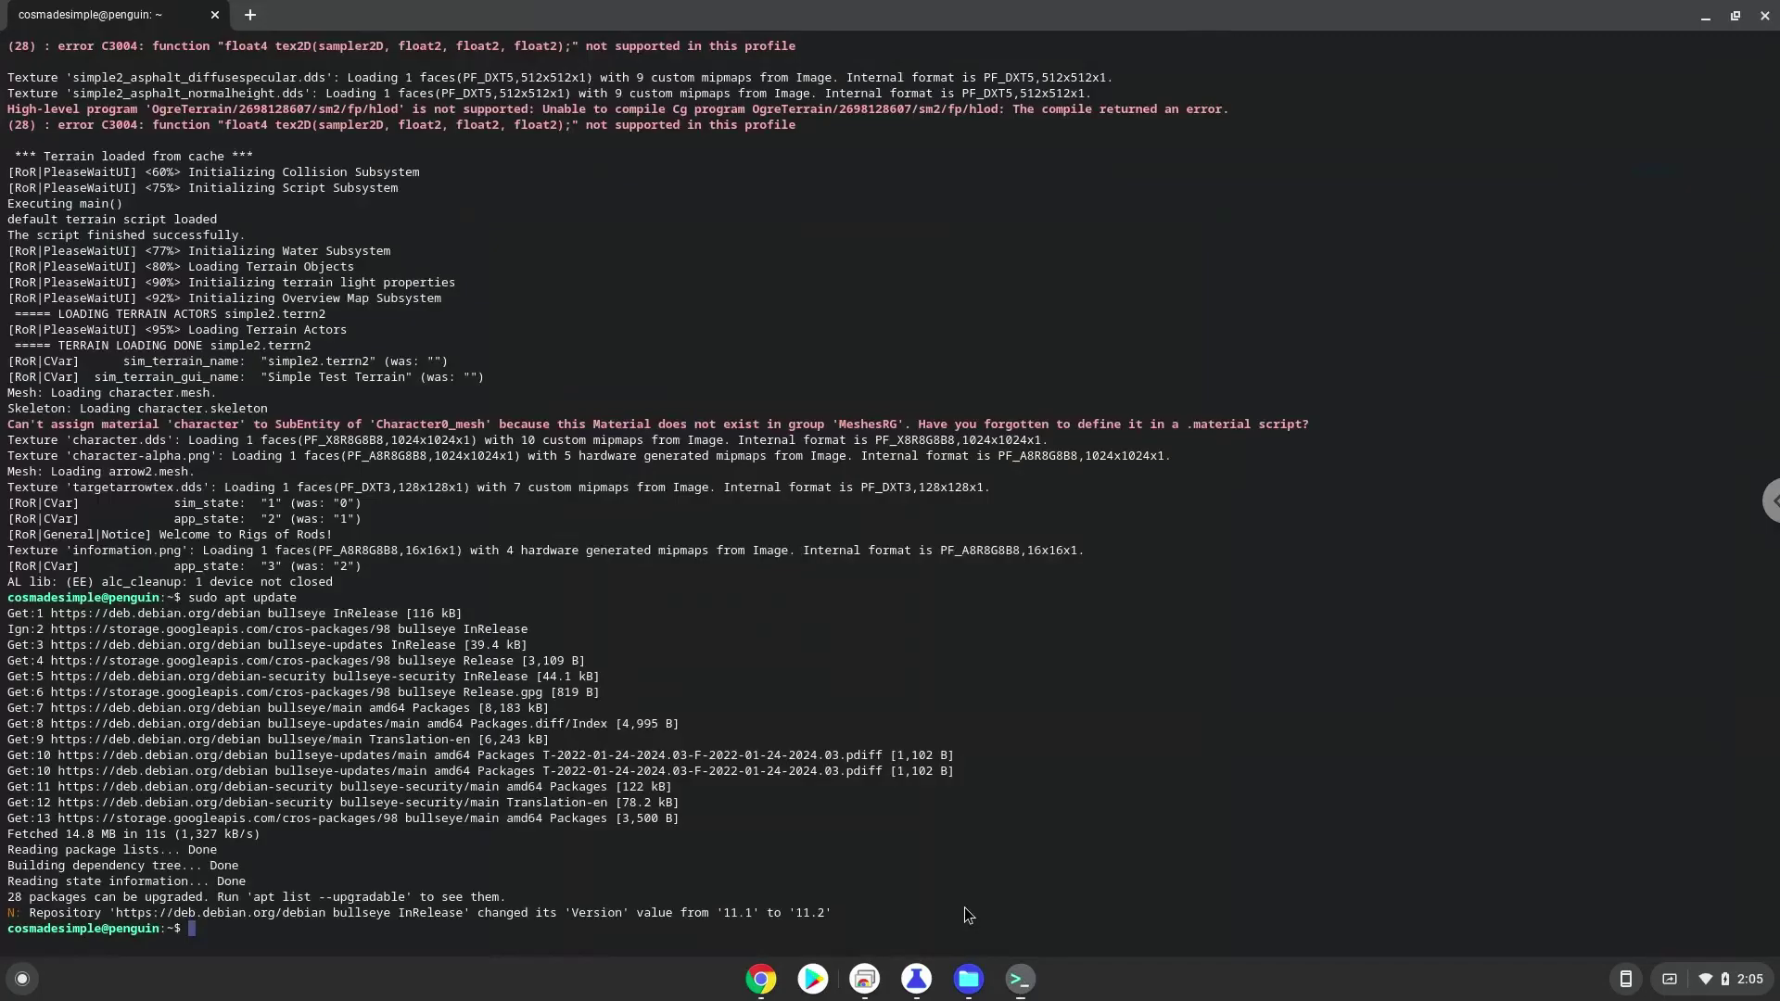
{"action": "key", "text": "ctrl+shift+v"}
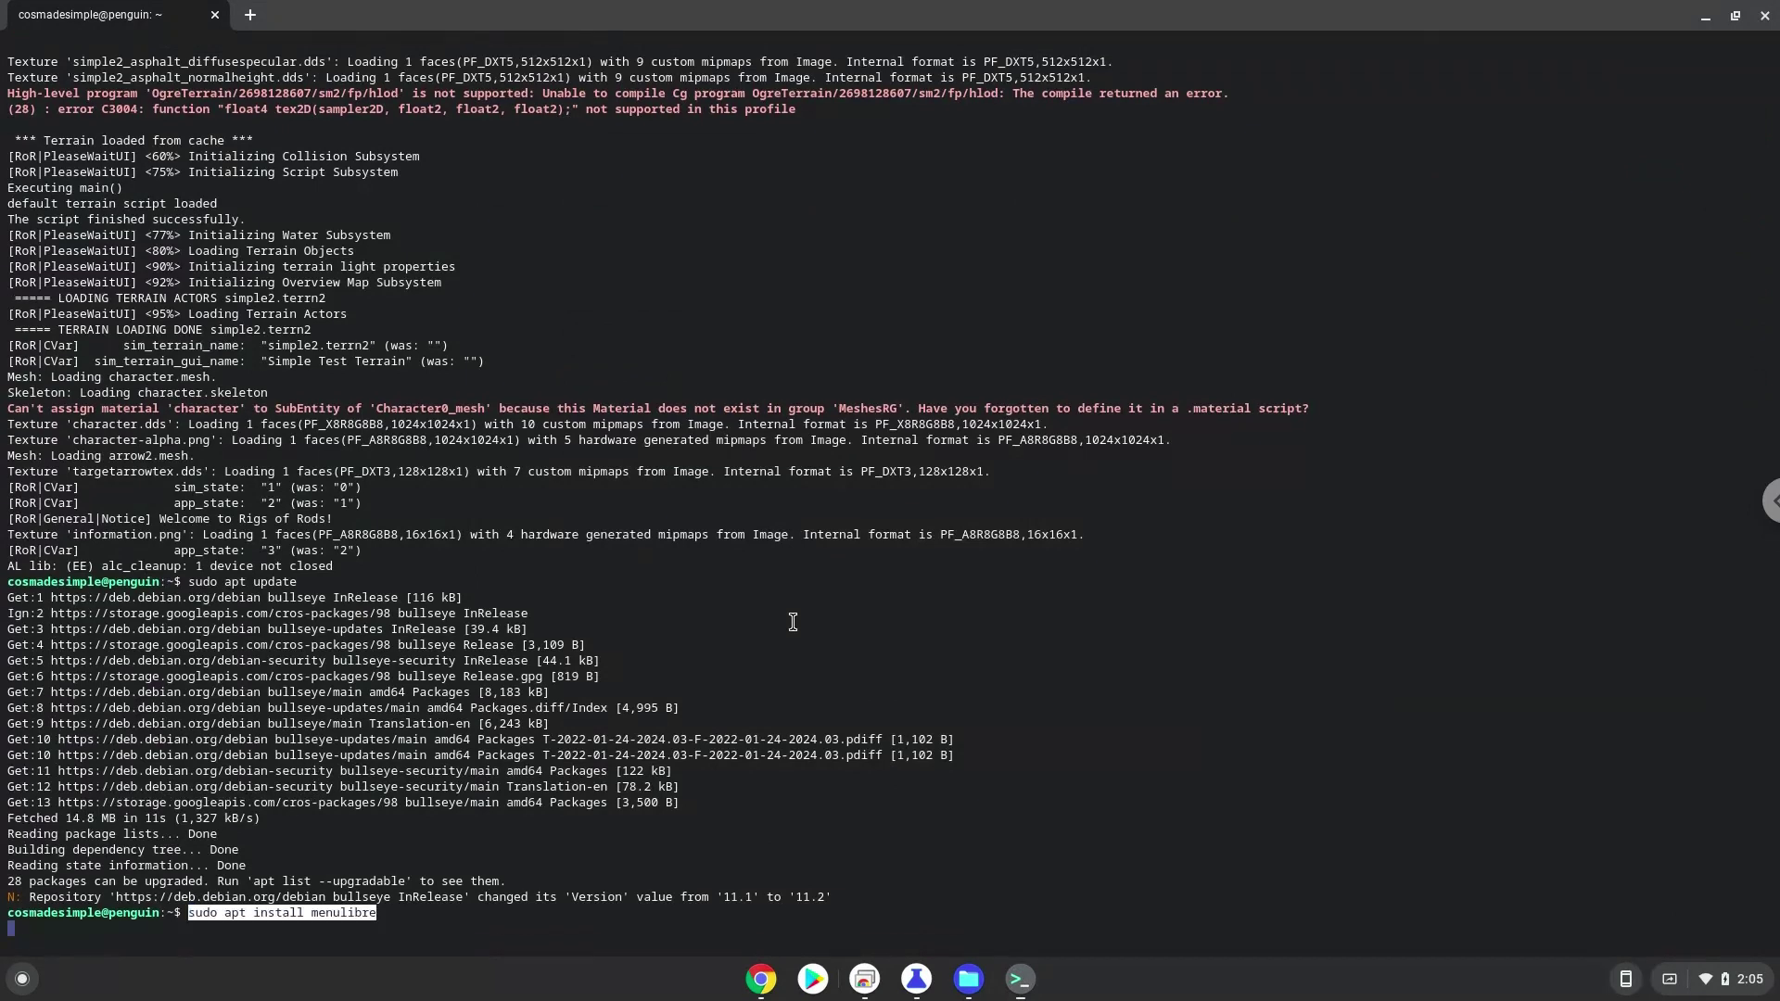
{"action": "key", "text": "Return"}
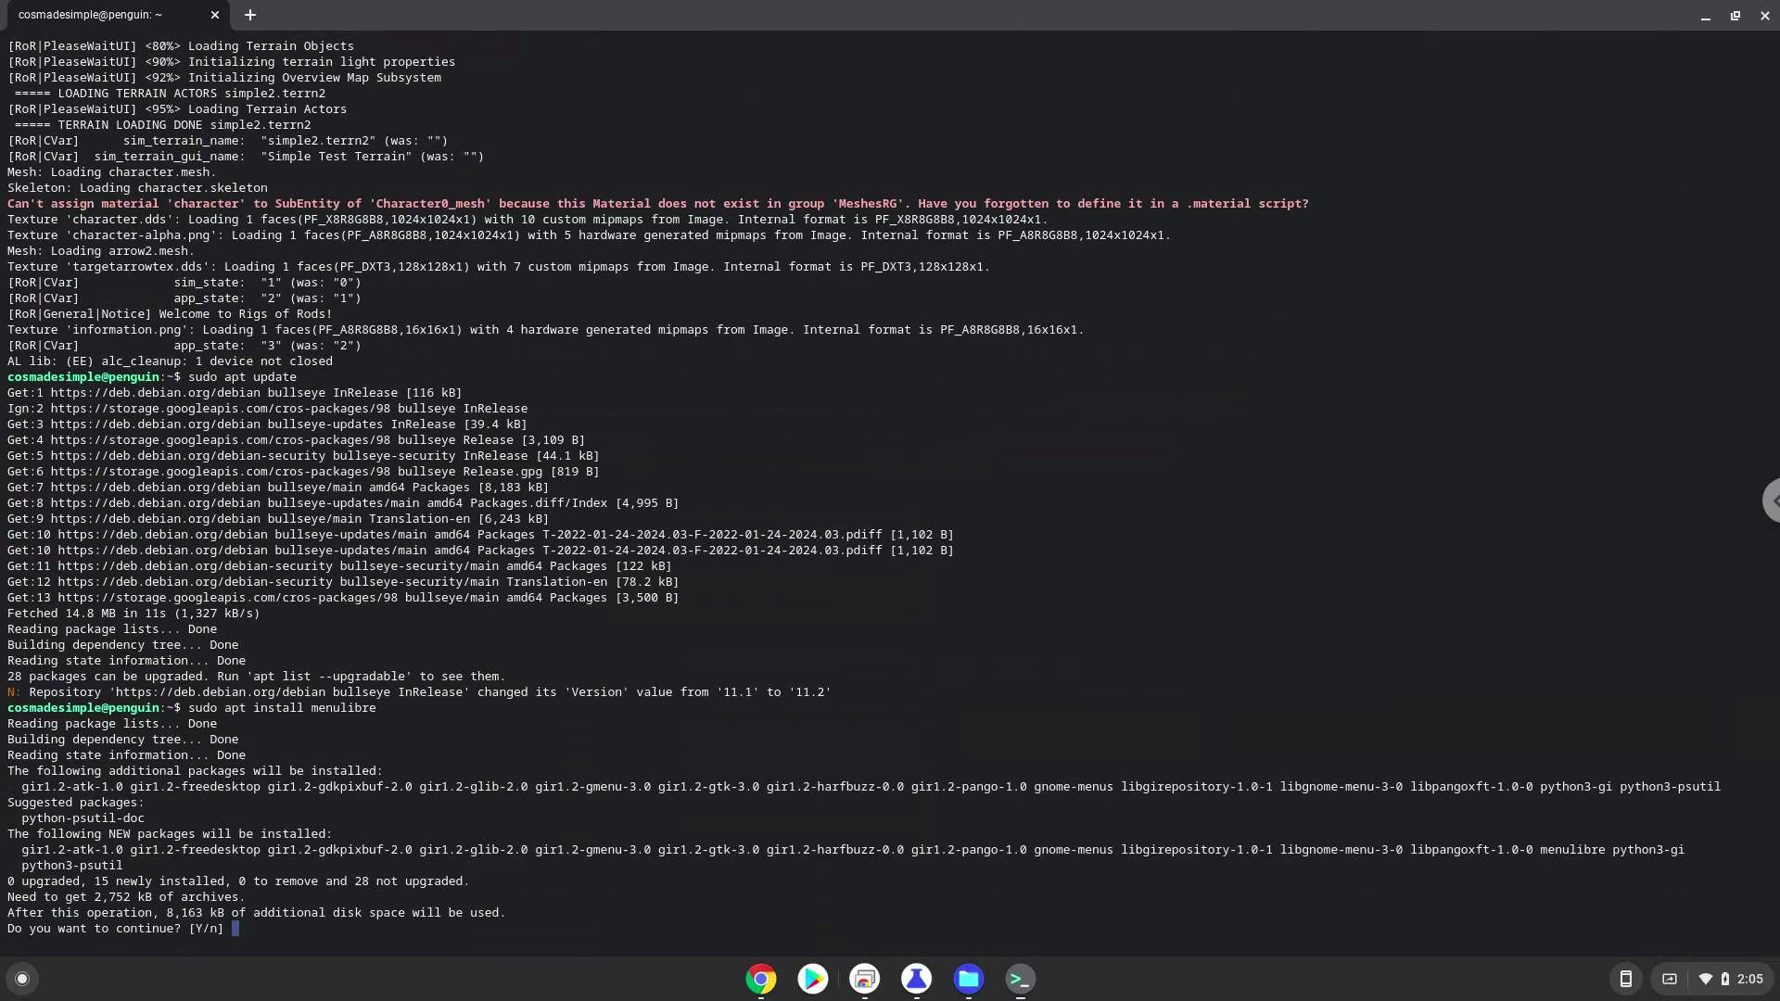
{"action": "key", "text": "Return"}
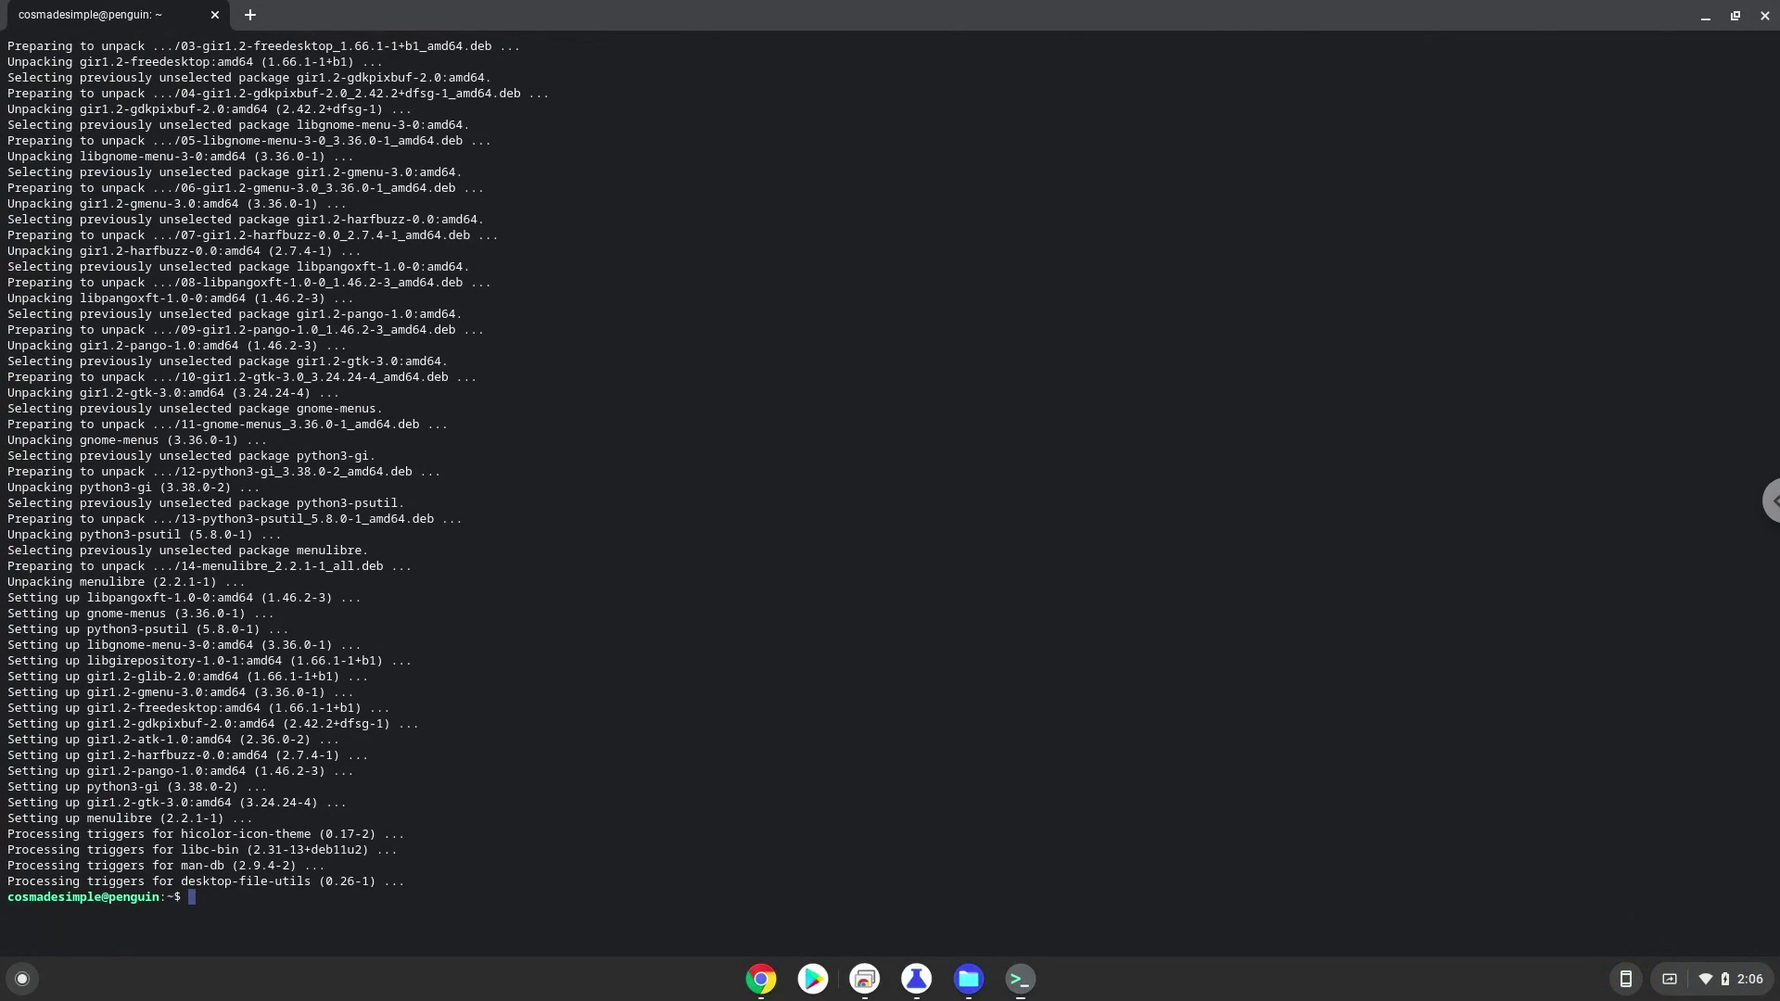
- Copy the 'menulibre' command from the Docs notes and run it in Terminal
{"action": "left_click", "coordinate": [763, 979]}
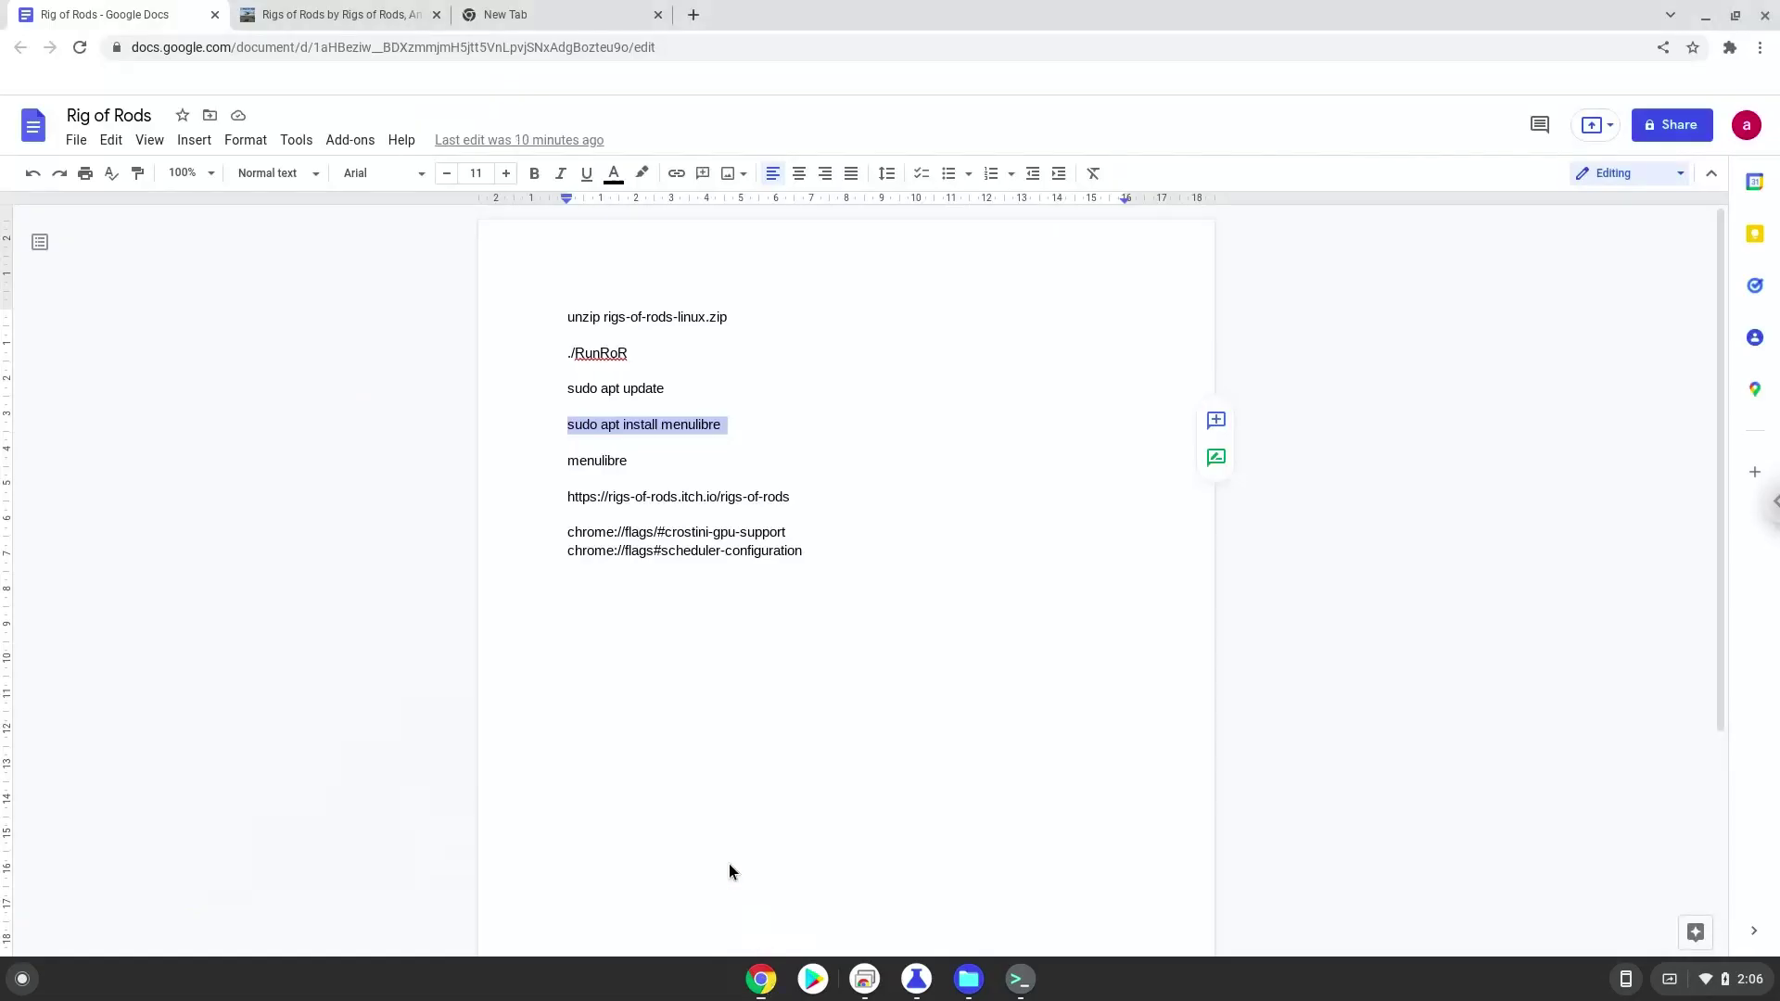
{"action": "triple_click", "coordinate": [591, 464]}
{"action": "right_click", "coordinate": [591, 463]}
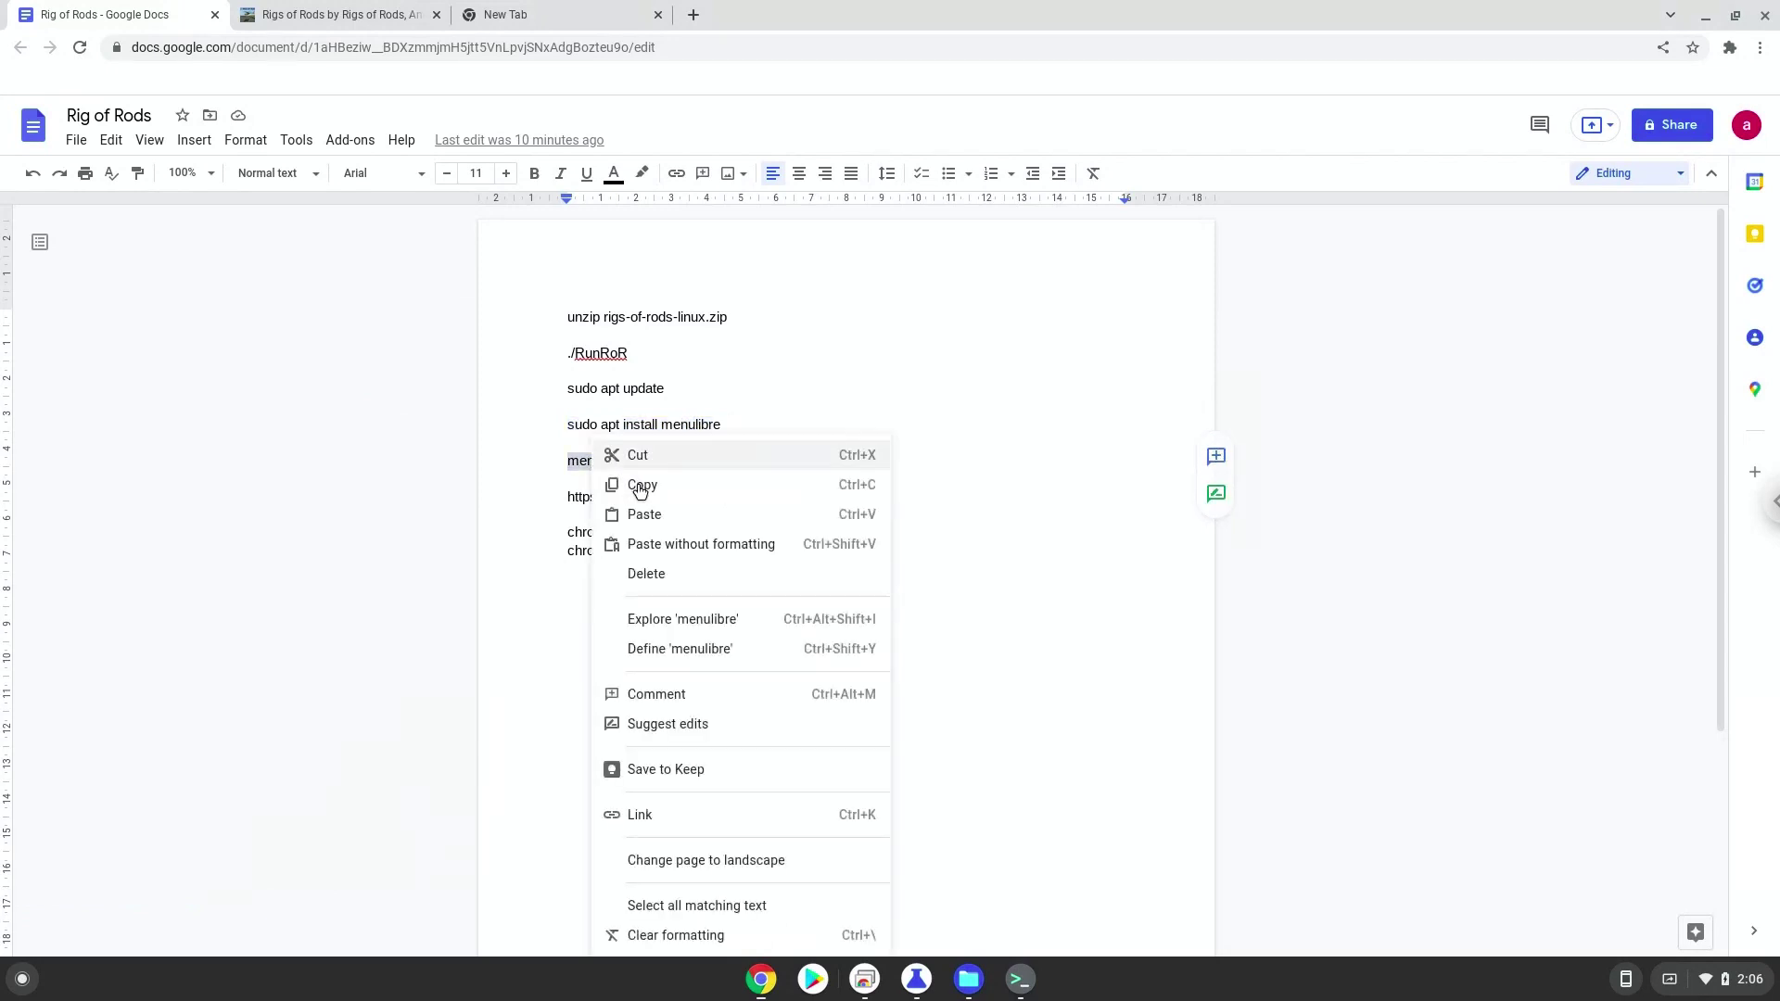
{"action": "left_click", "coordinate": [639, 482]}
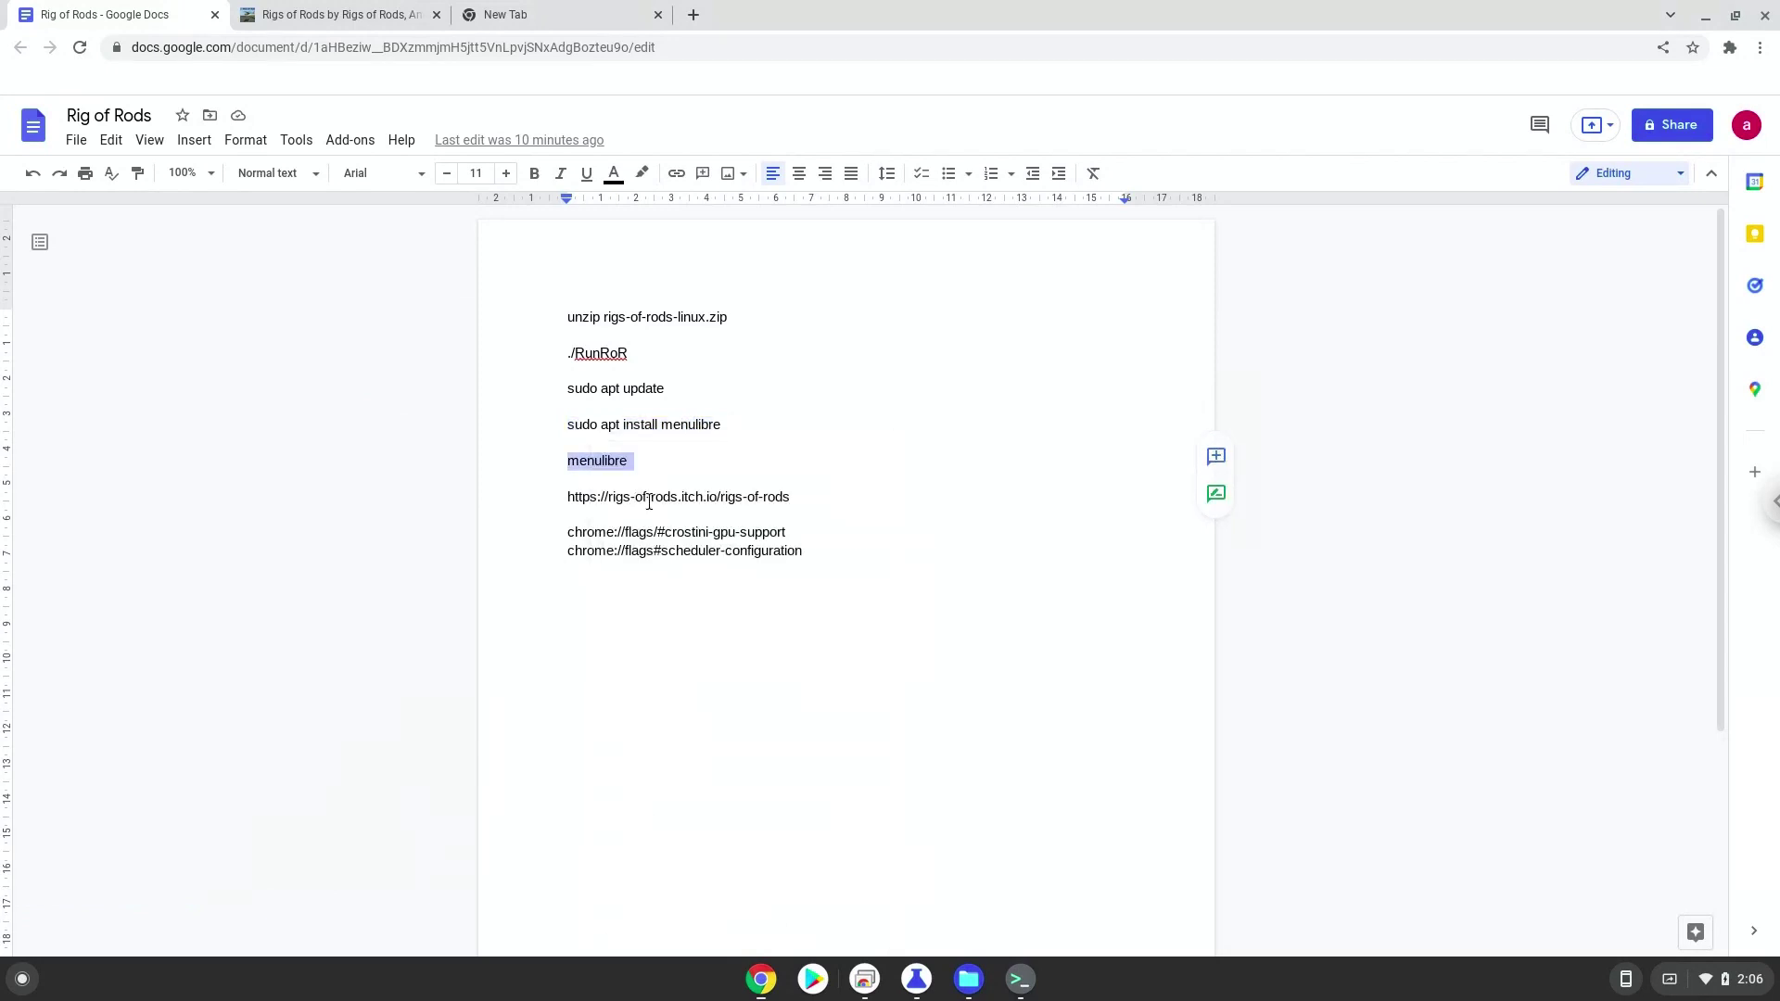
{"action": "left_click", "coordinate": [1014, 985]}
{"action": "key", "text": "ctrl+shift+v"}
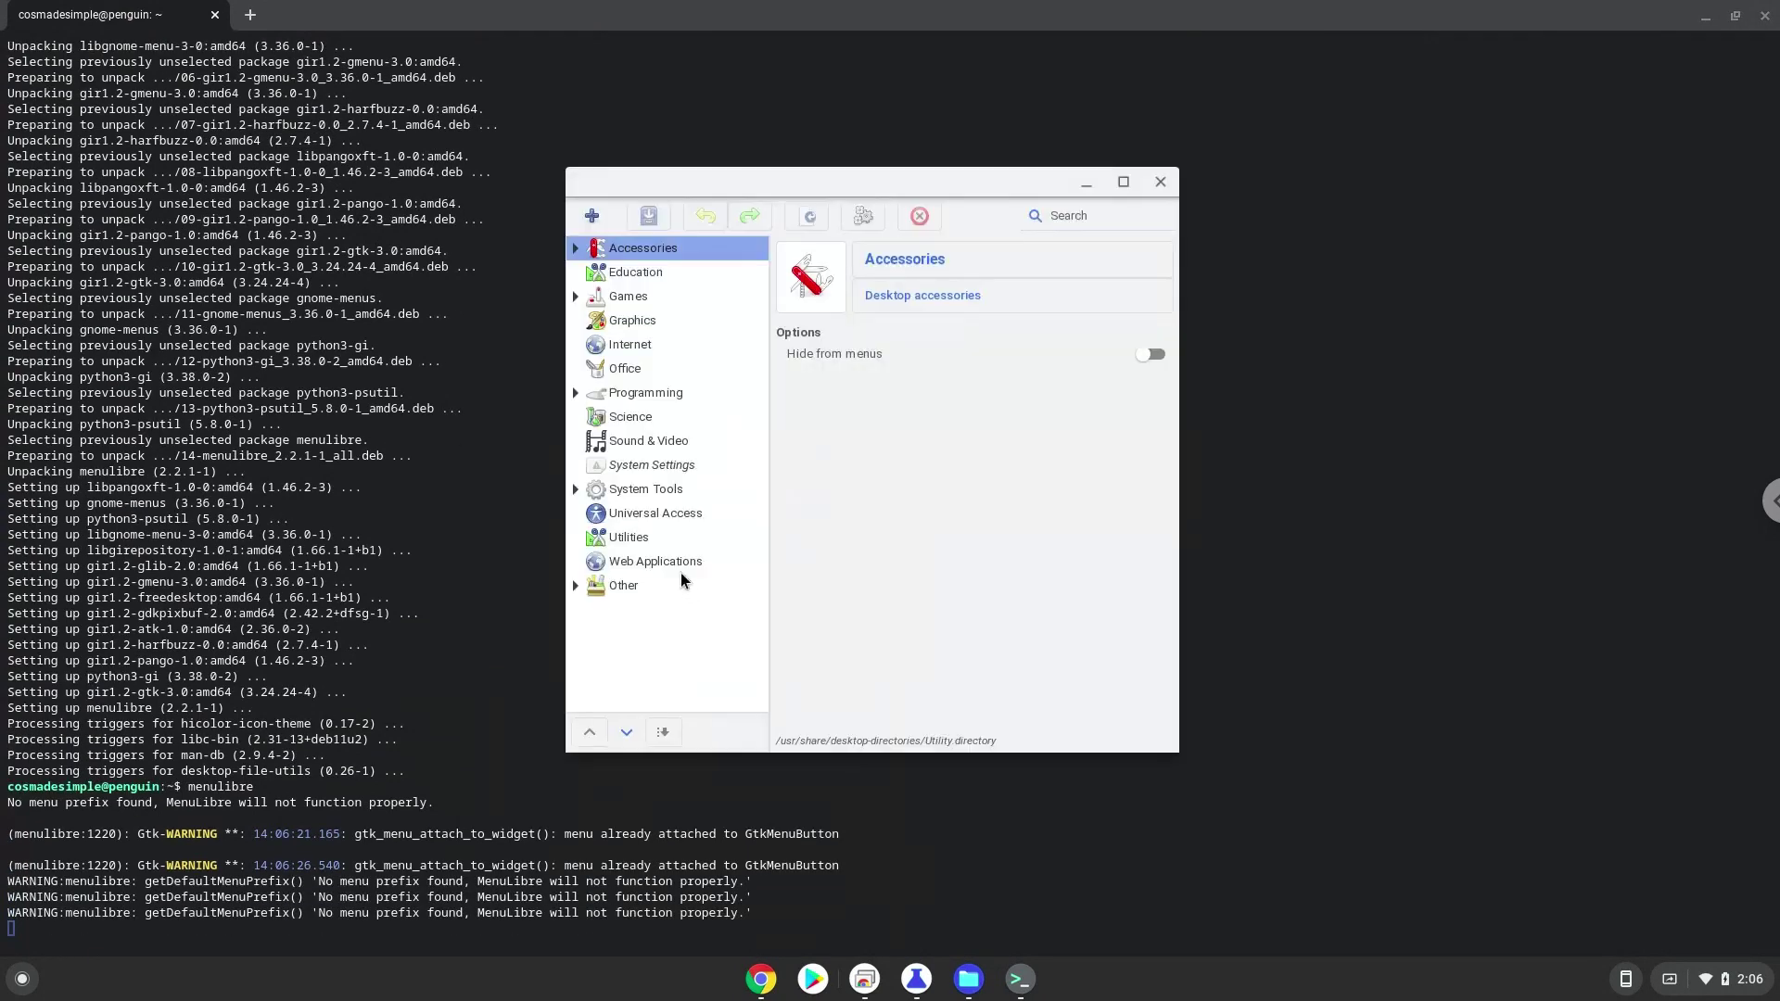
- Add a launcher under the Games category and name it 'Rig of Rods'
{"action": "left_click", "coordinate": [617, 305]}
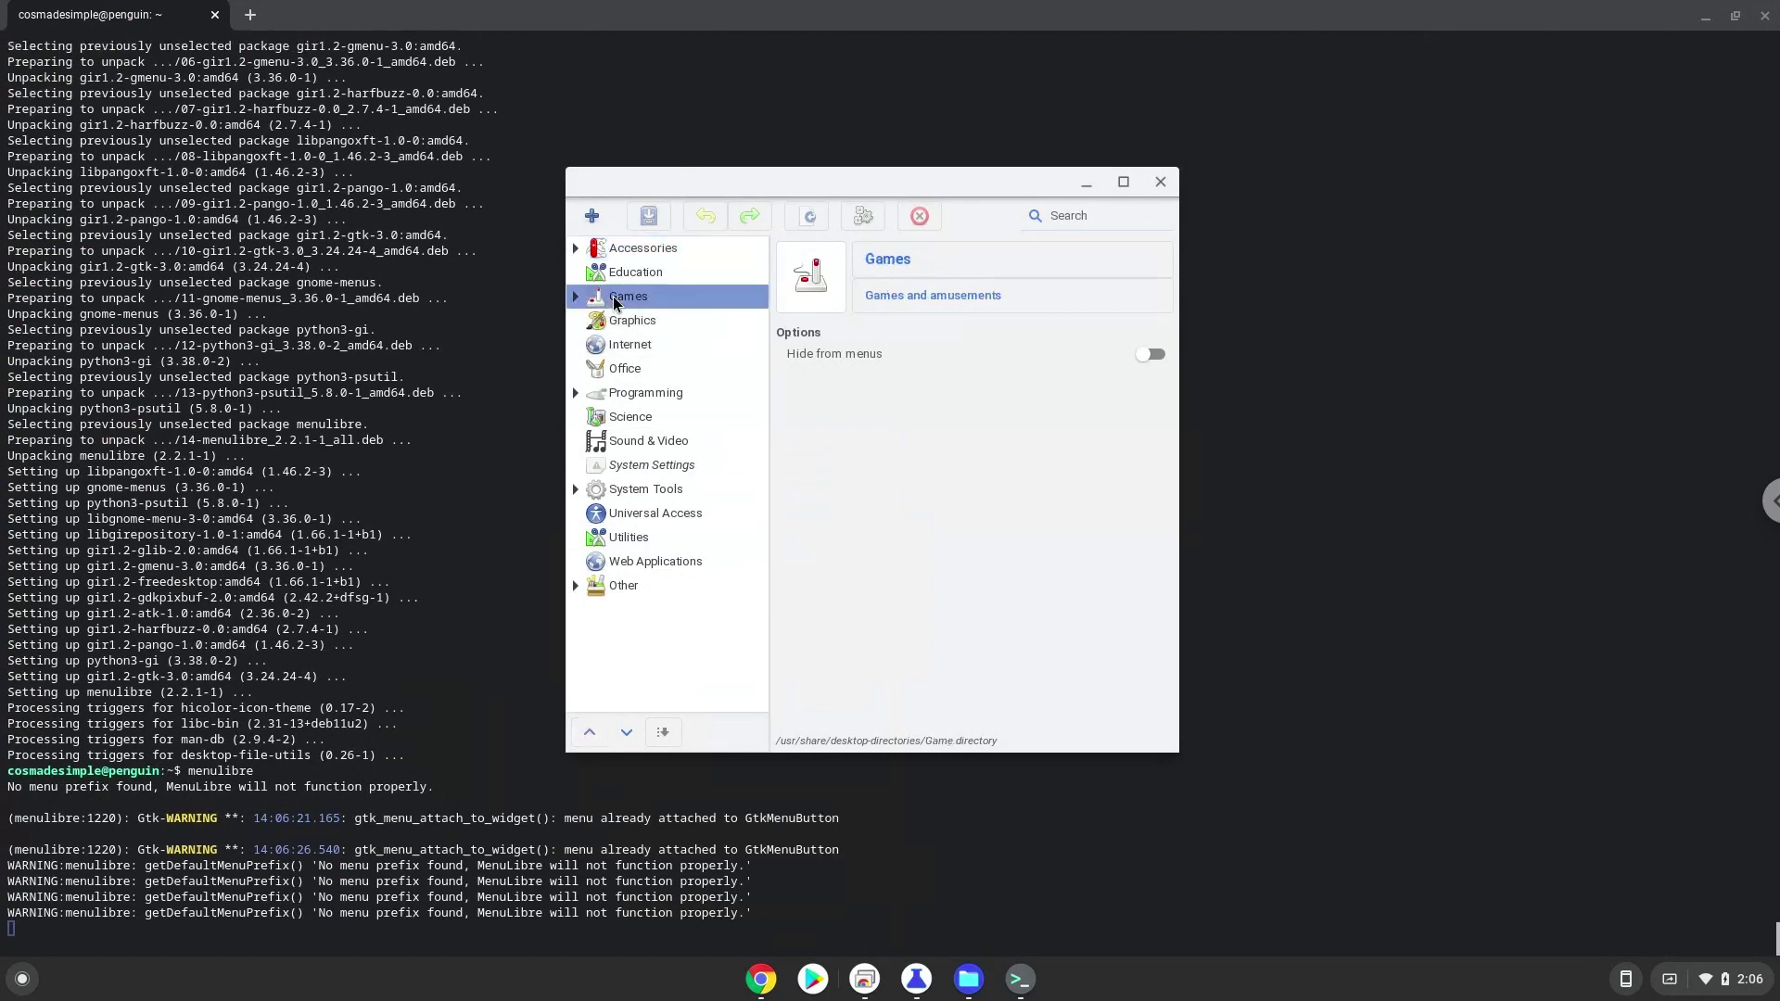
{"action": "left_click", "coordinate": [590, 218]}
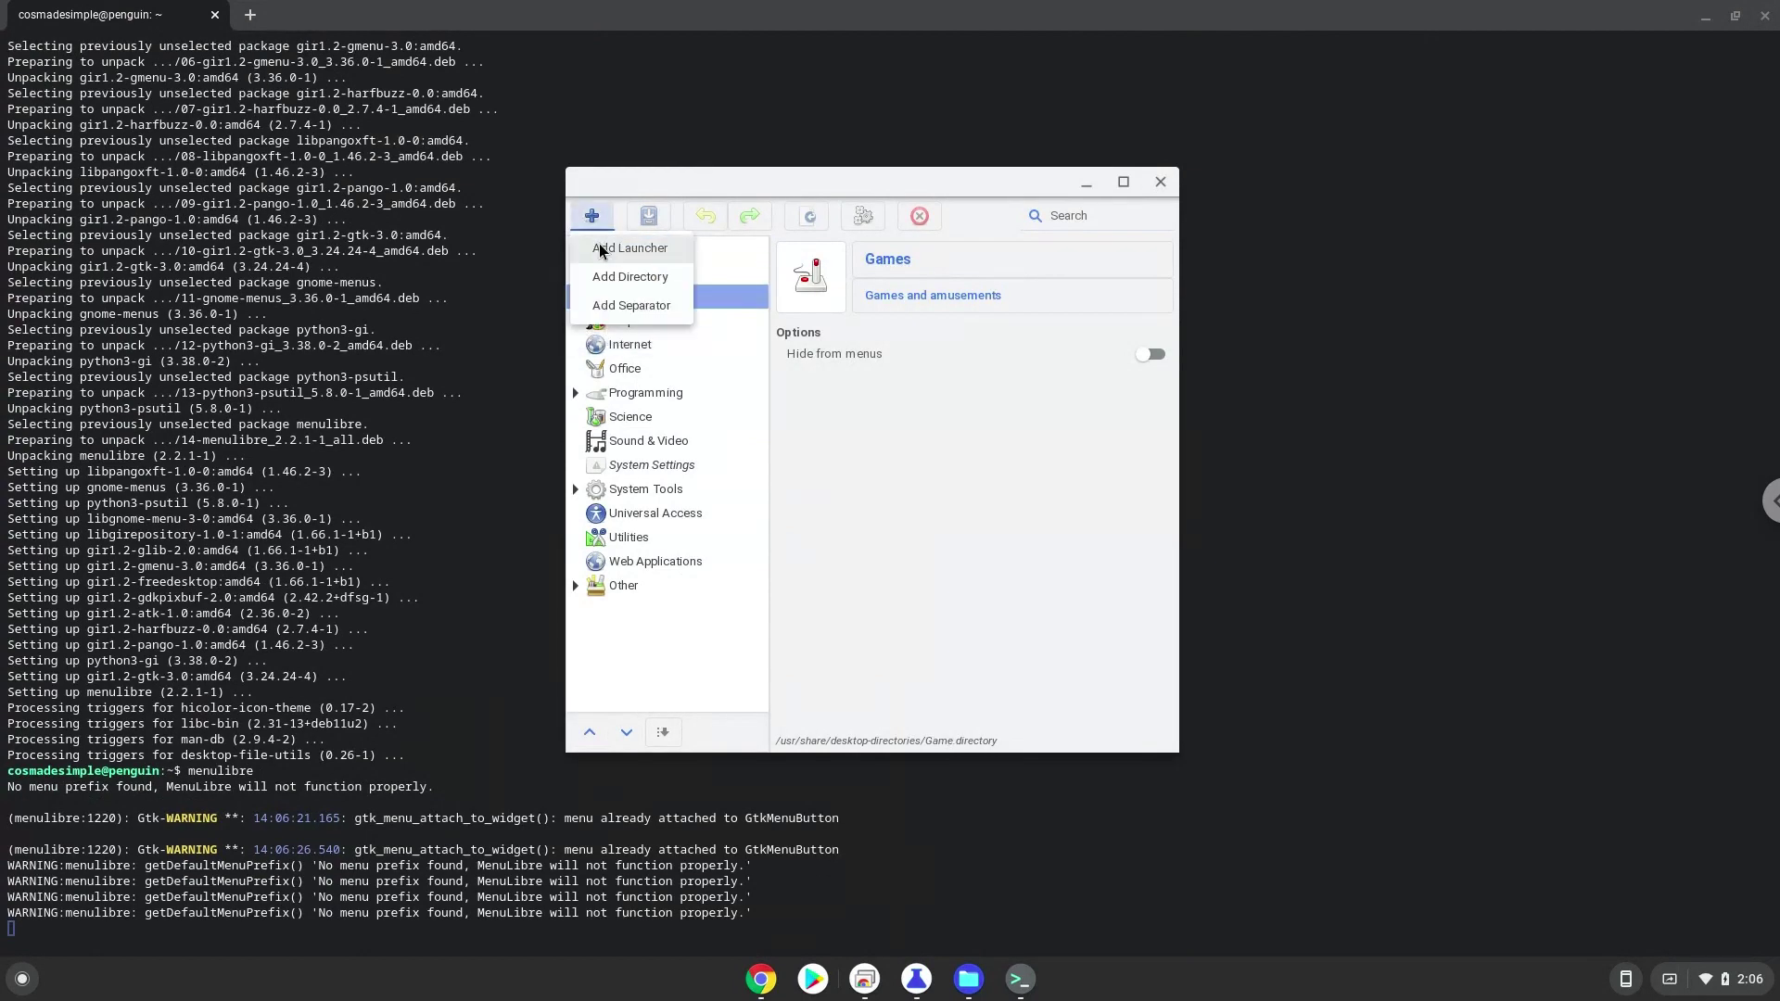
{"action": "left_click", "coordinate": [601, 252]}
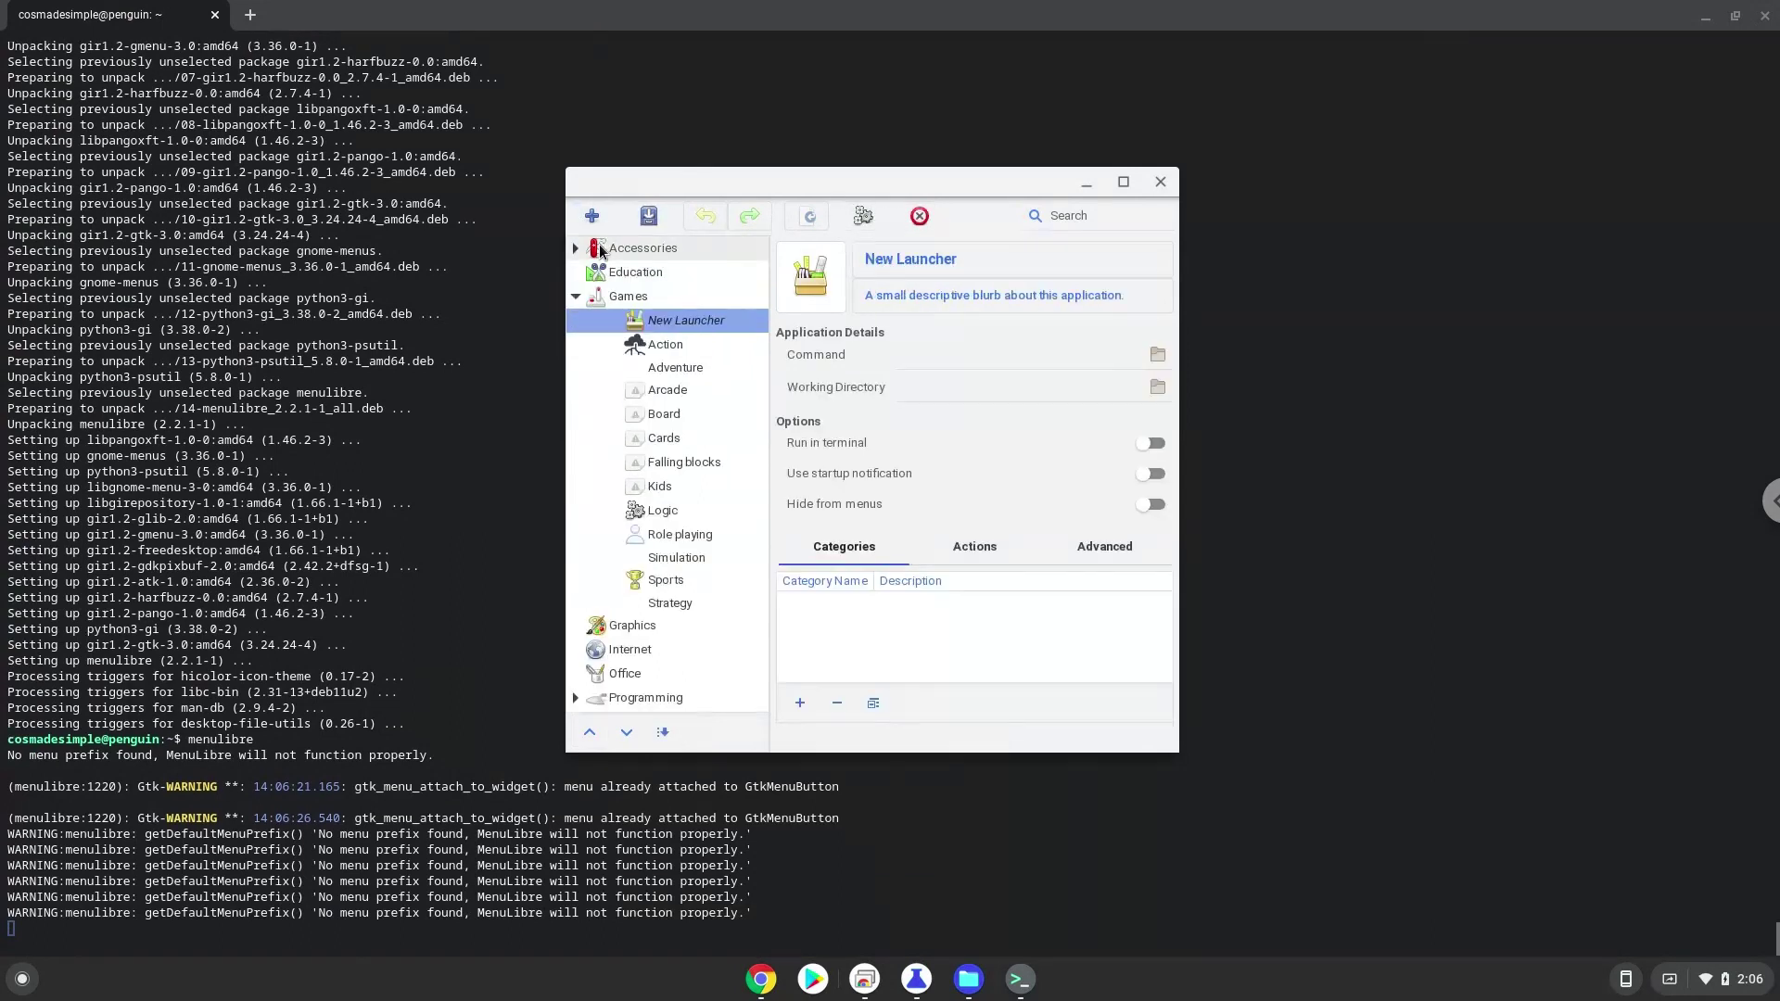
{"action": "left_click", "coordinate": [876, 265]}
{"action": "type", "text": "Rig"}
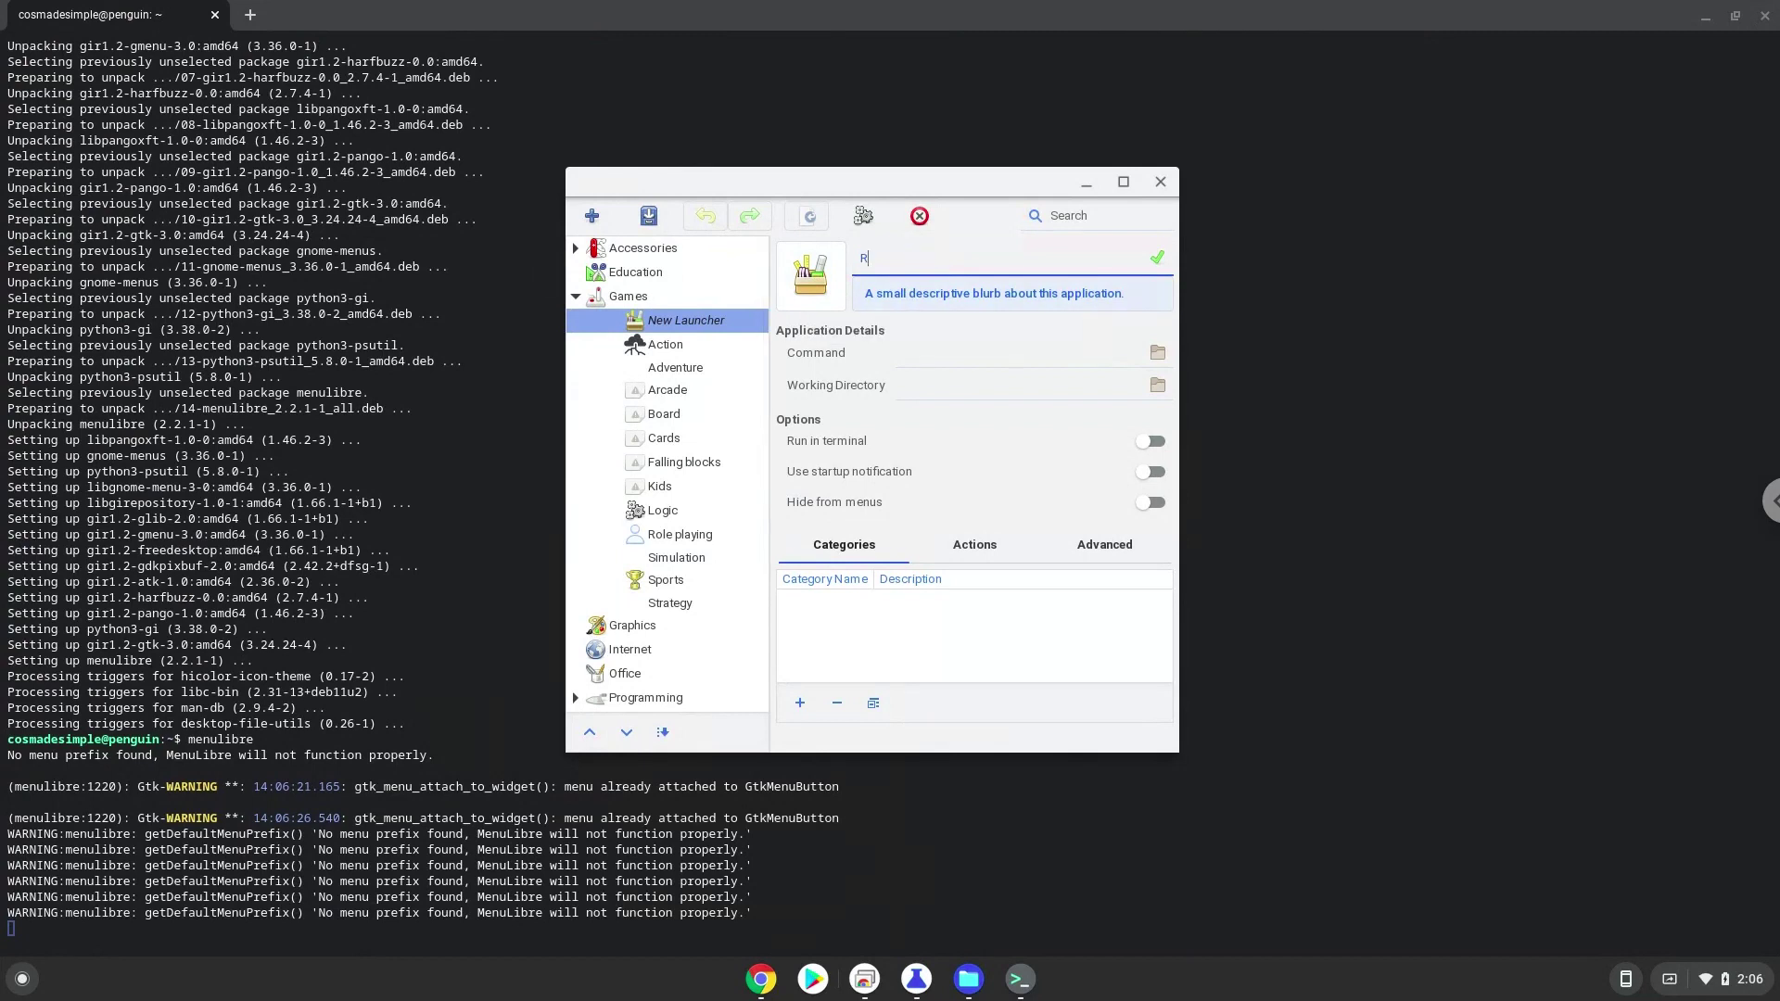
{"action": "type", "text": " of "}
{"action": "type", "text": "Rods"}
{"action": "left_click", "coordinate": [1157, 265]}
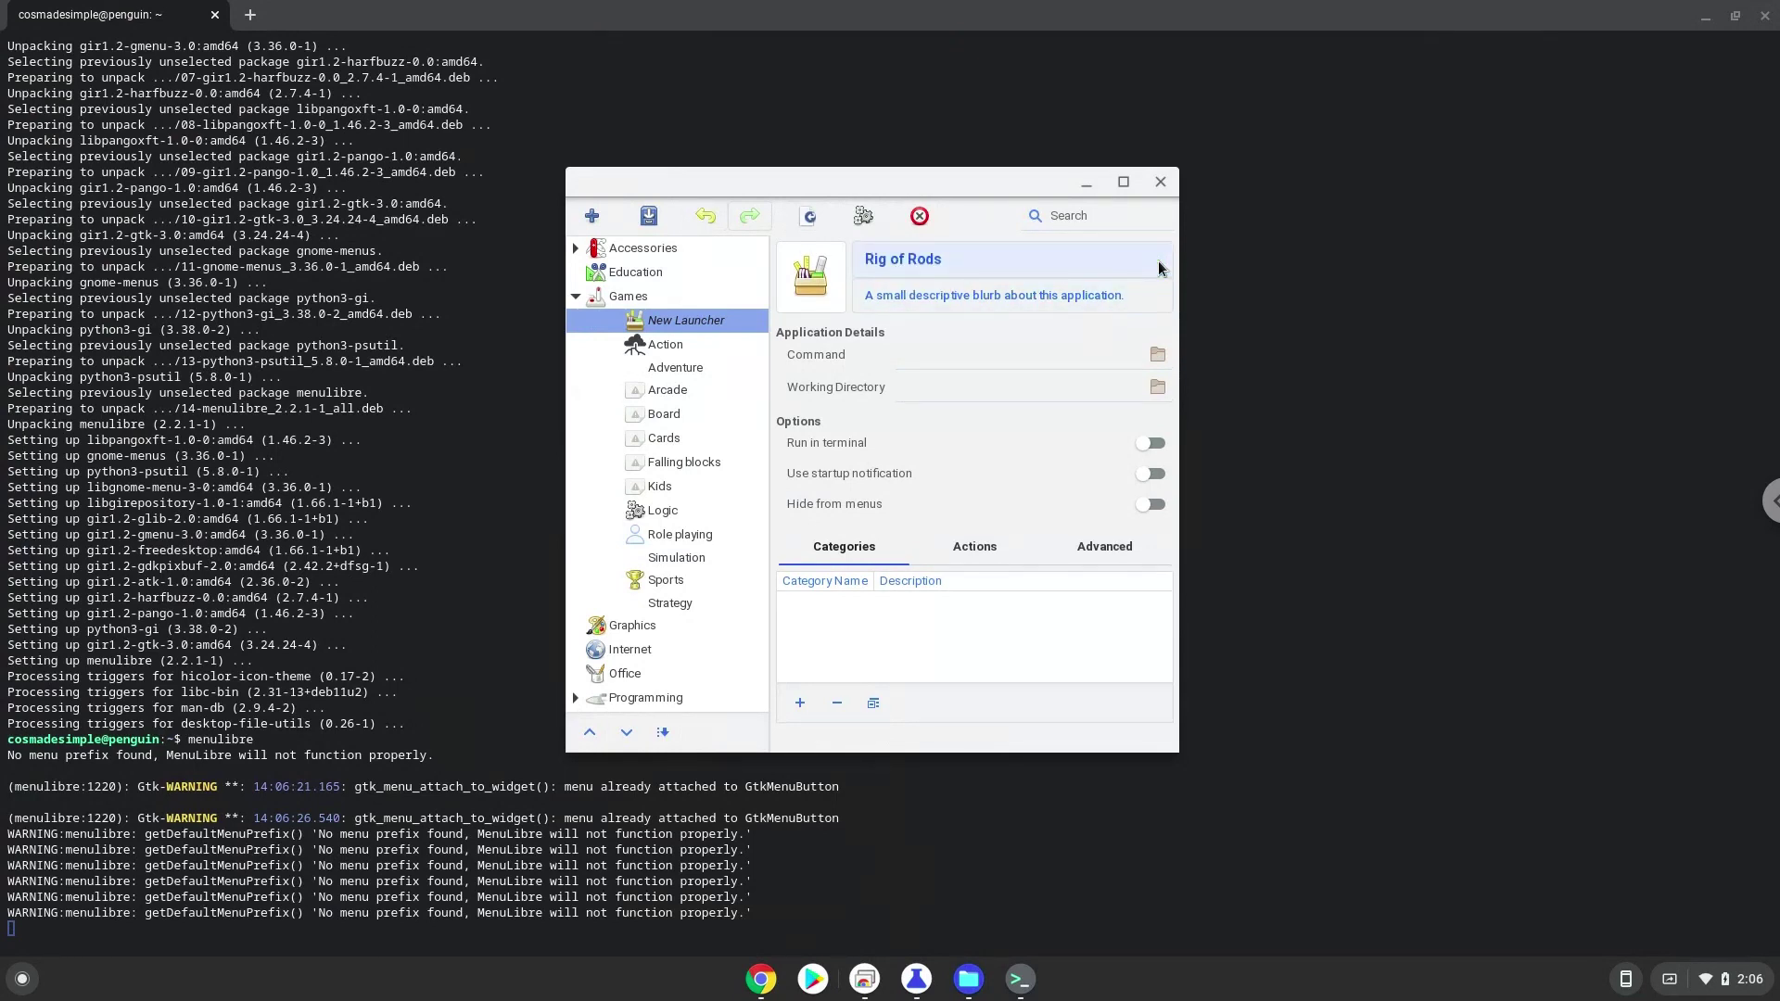
- Set the launcher command to /home/cosmadesimple/RunRoR and save the launcher
{"action": "left_click", "coordinate": [1157, 355]}
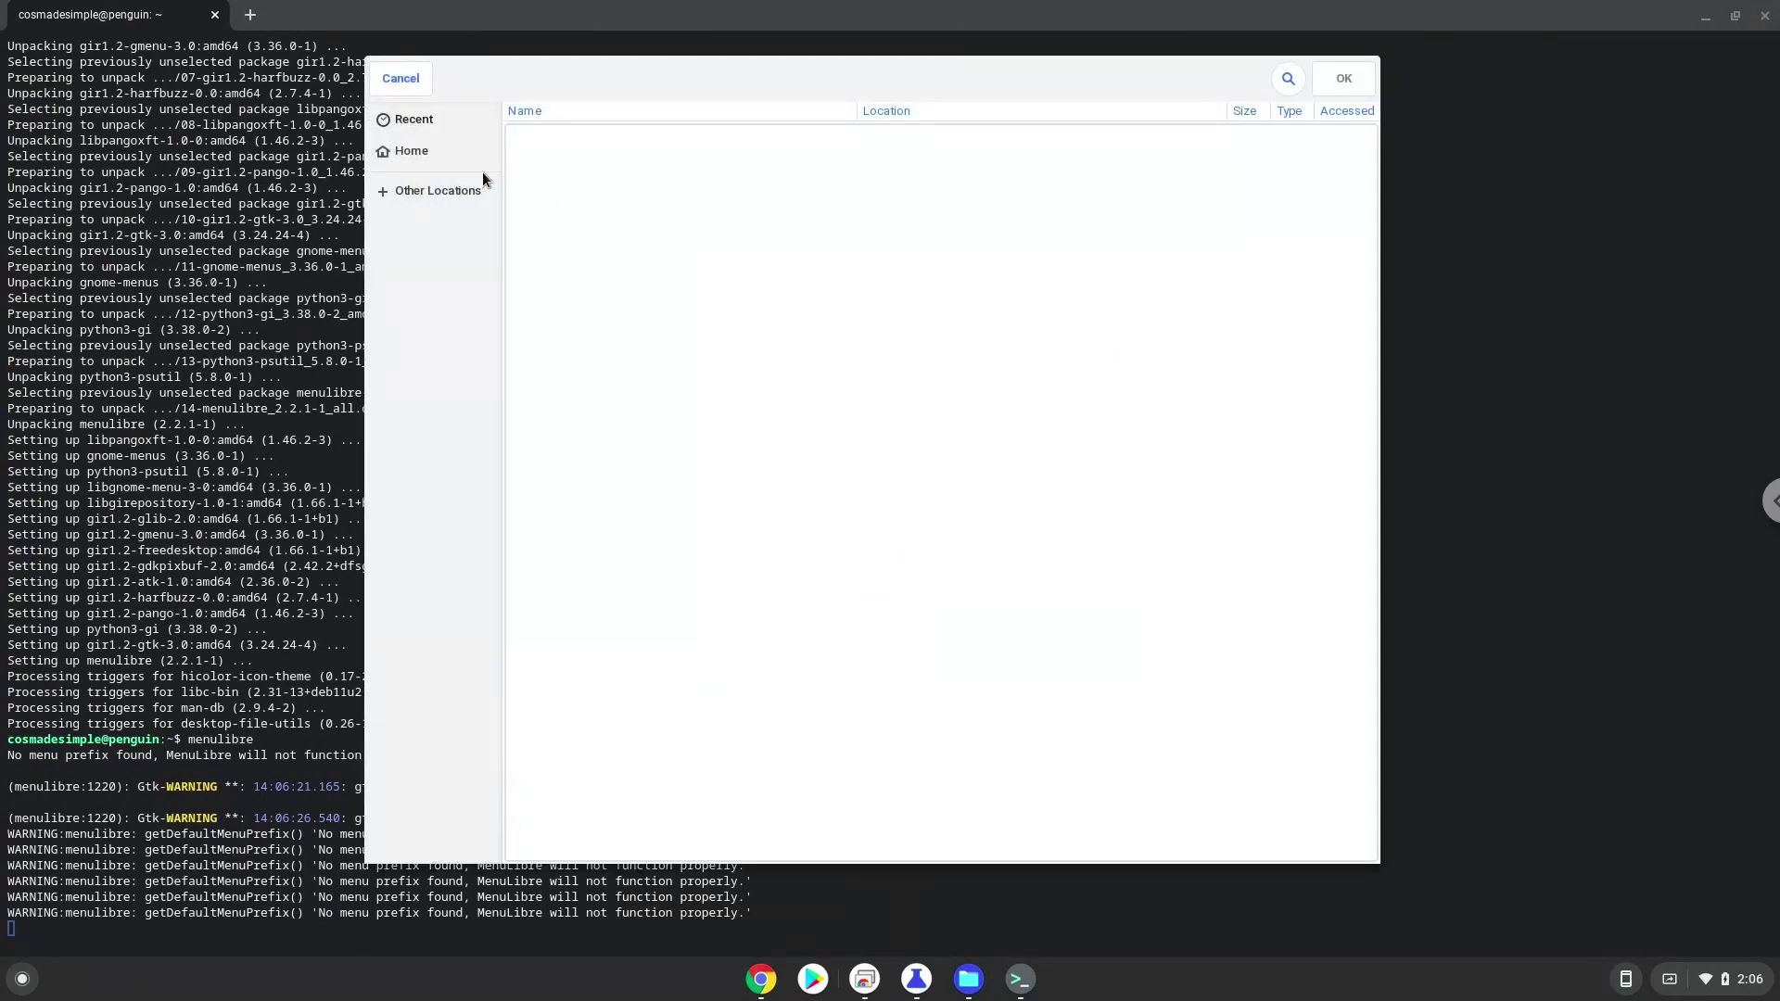
{"action": "left_click", "coordinate": [449, 152]}
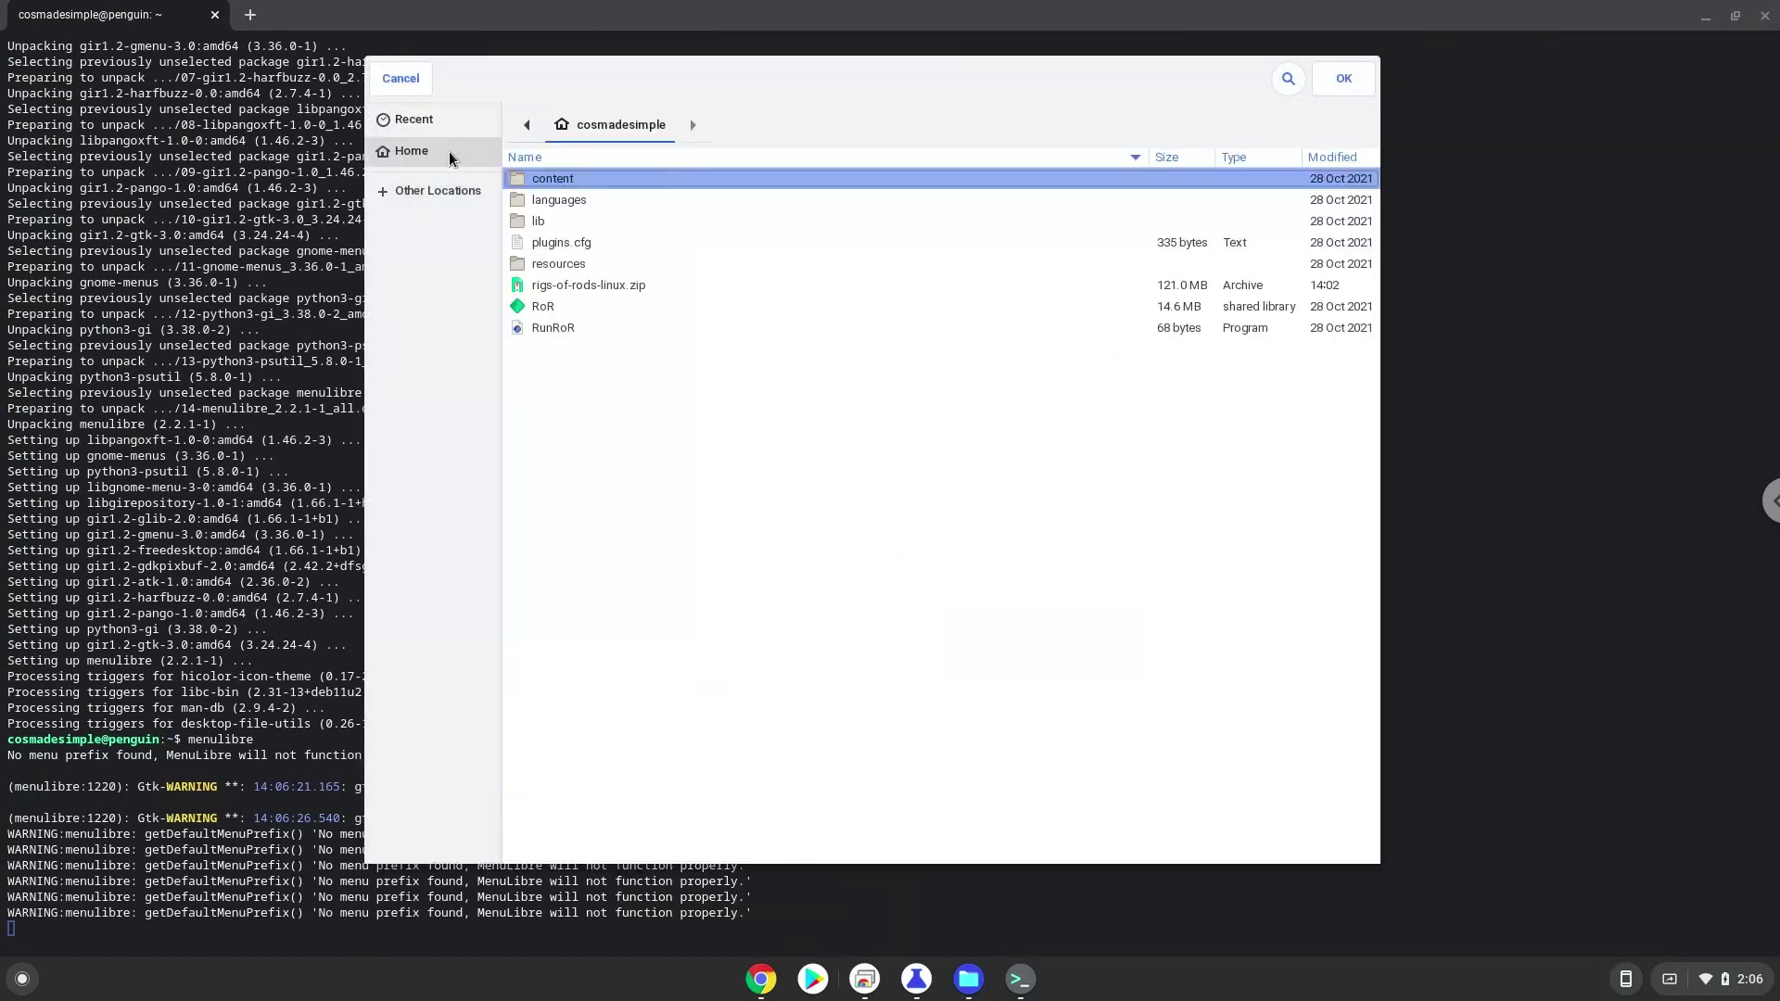
{"action": "double_click", "coordinate": [559, 331]}
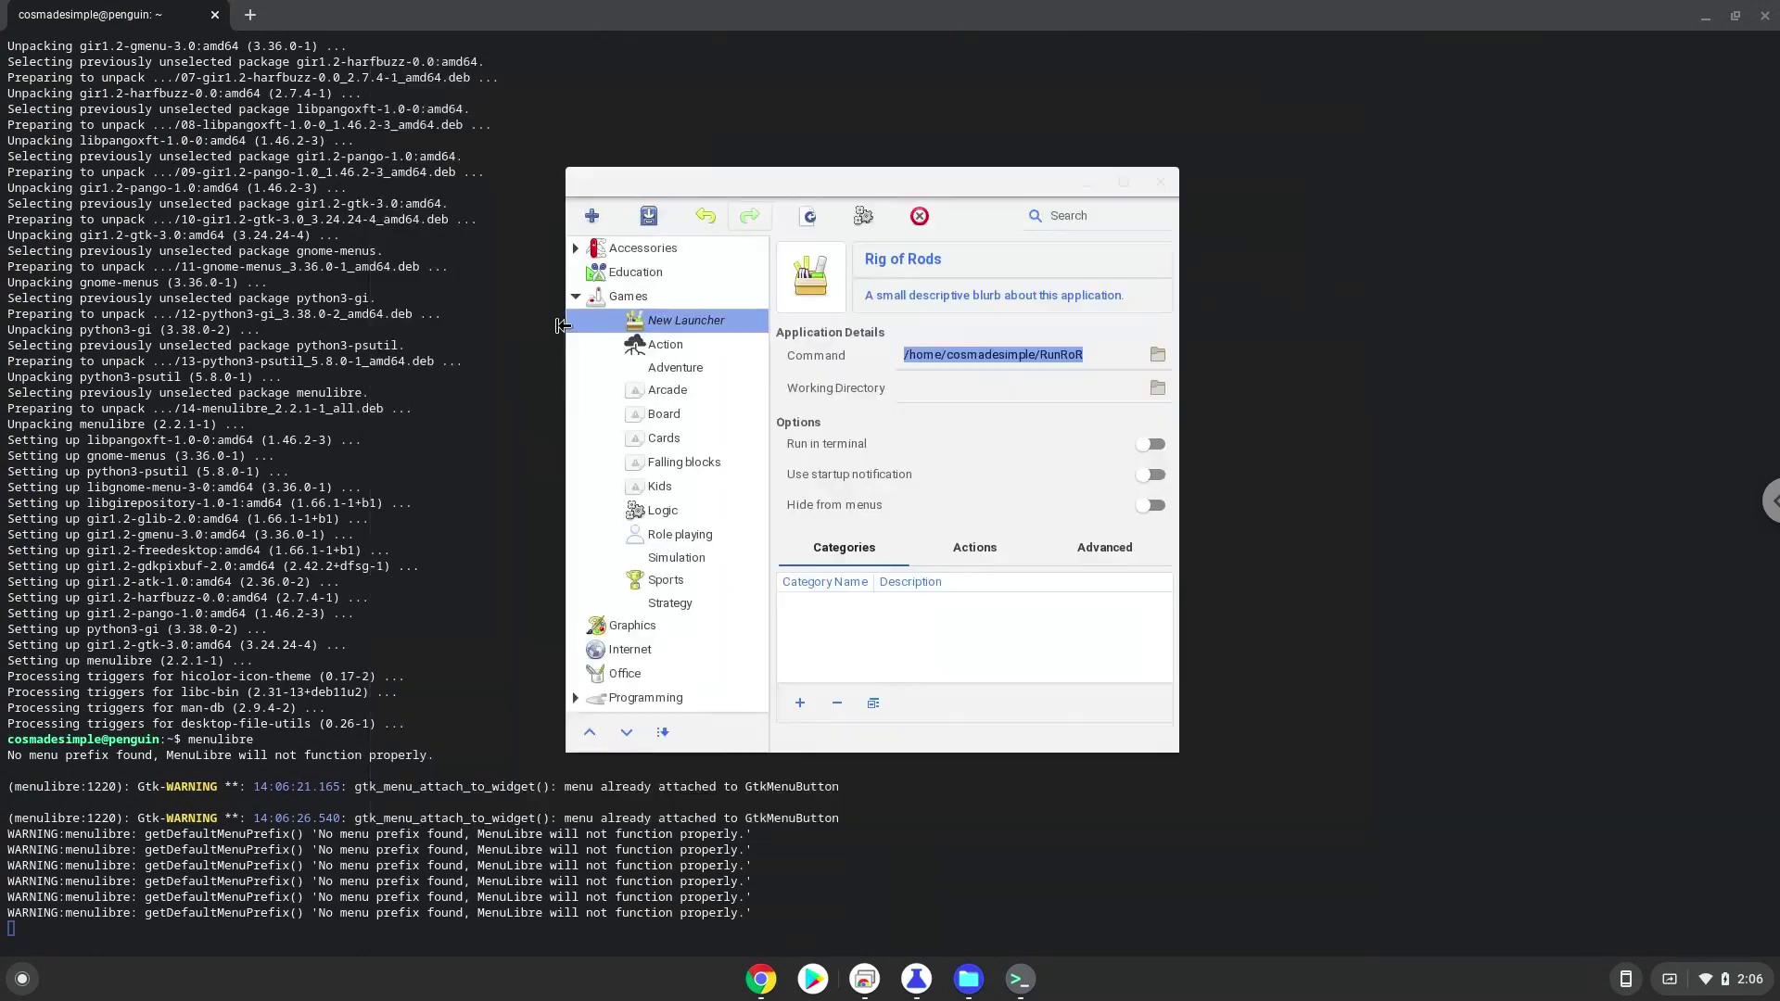
{"action": "left_click", "coordinate": [646, 217]}
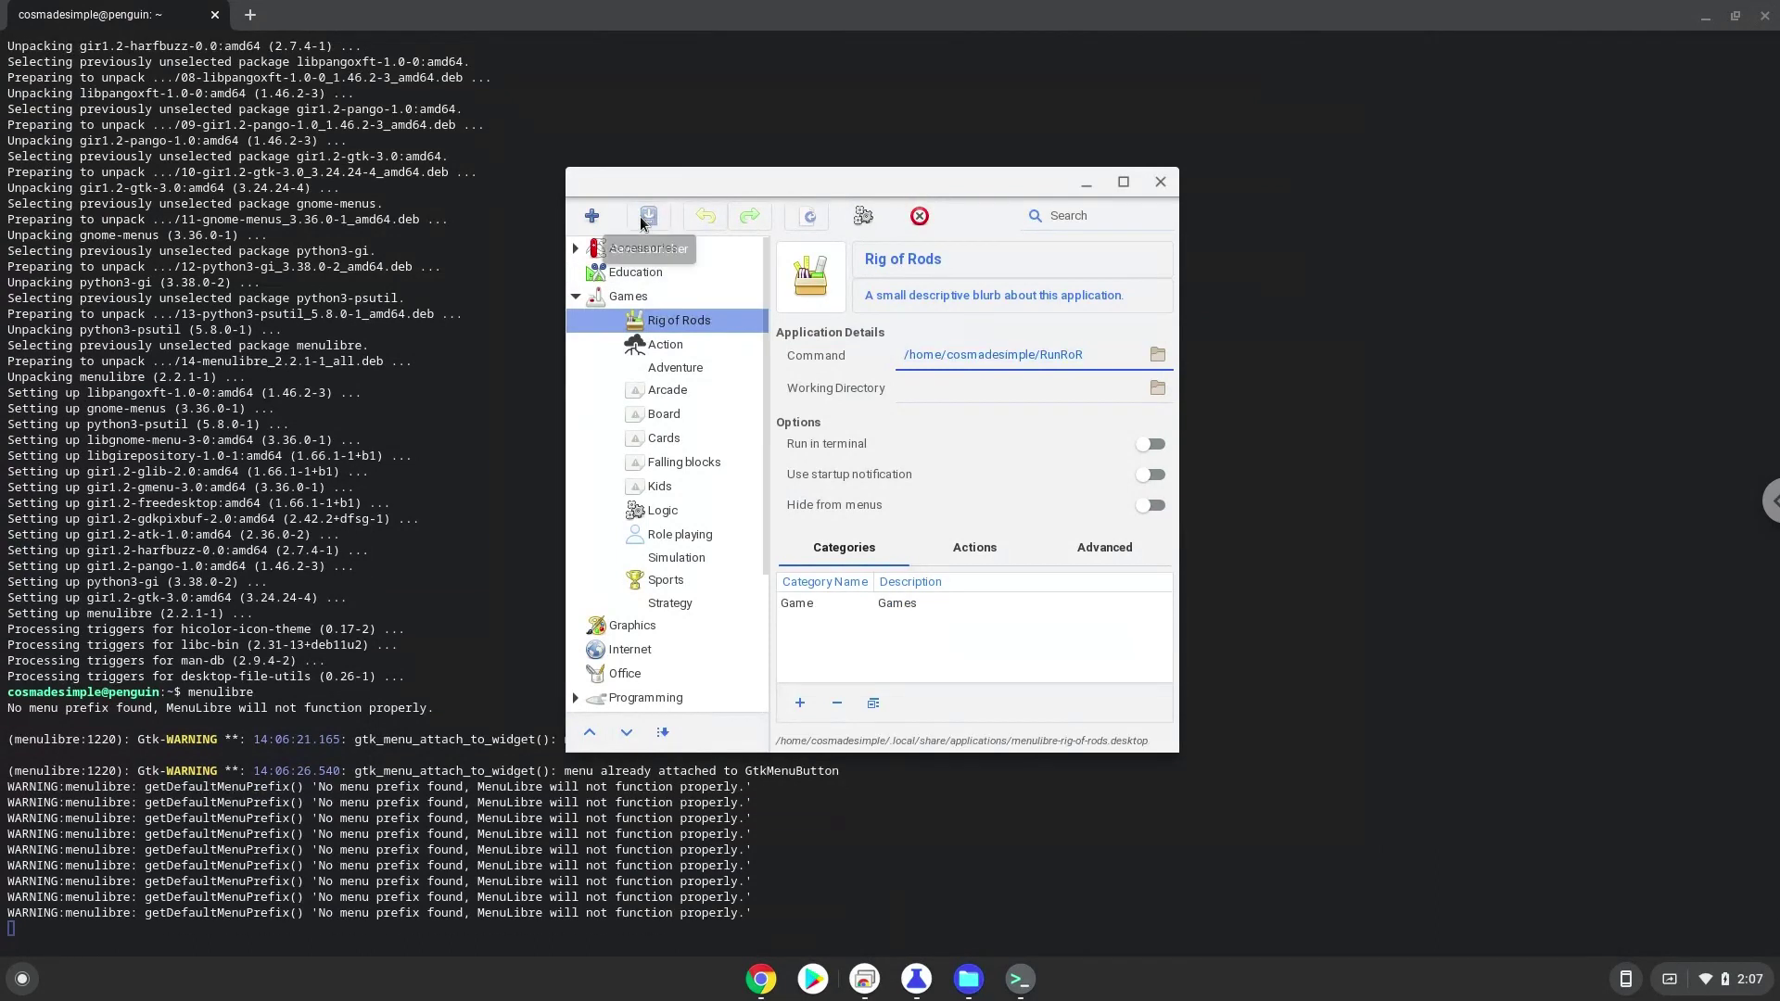